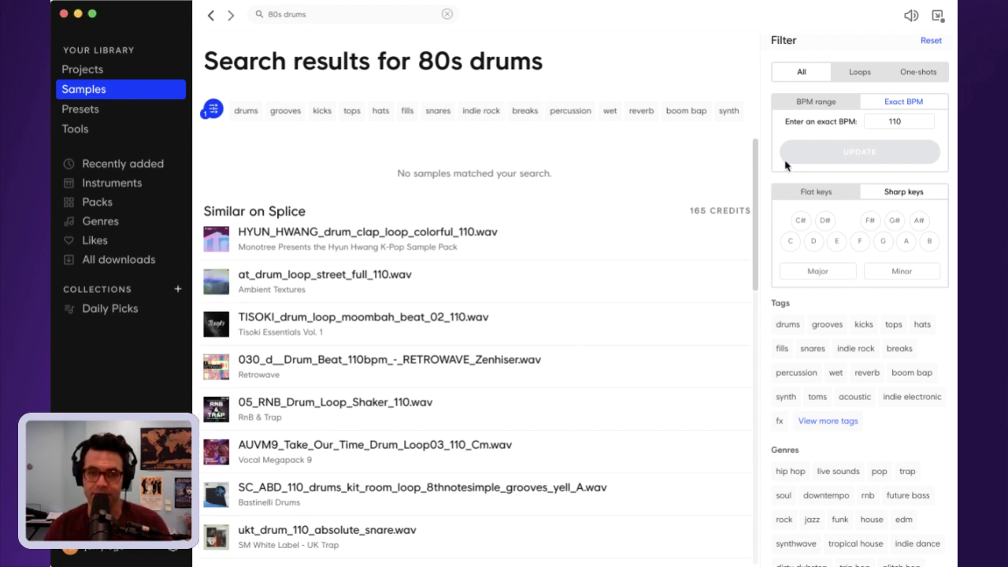
- Clear the 80s drums search and search the sample library for "drums"
{"action": "left_click", "coordinate": [447, 15]}
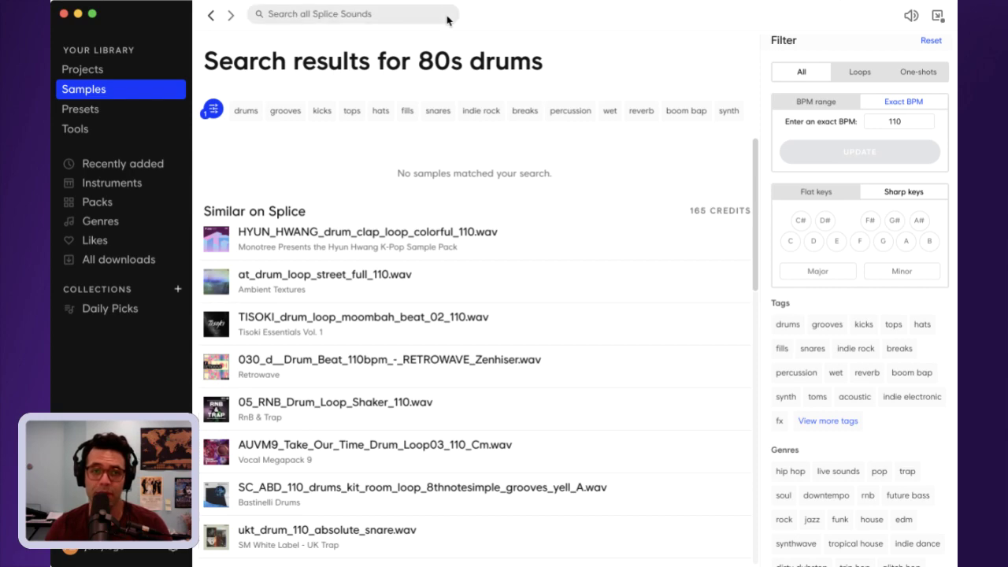
{"action": "left_click", "coordinate": [103, 74]}
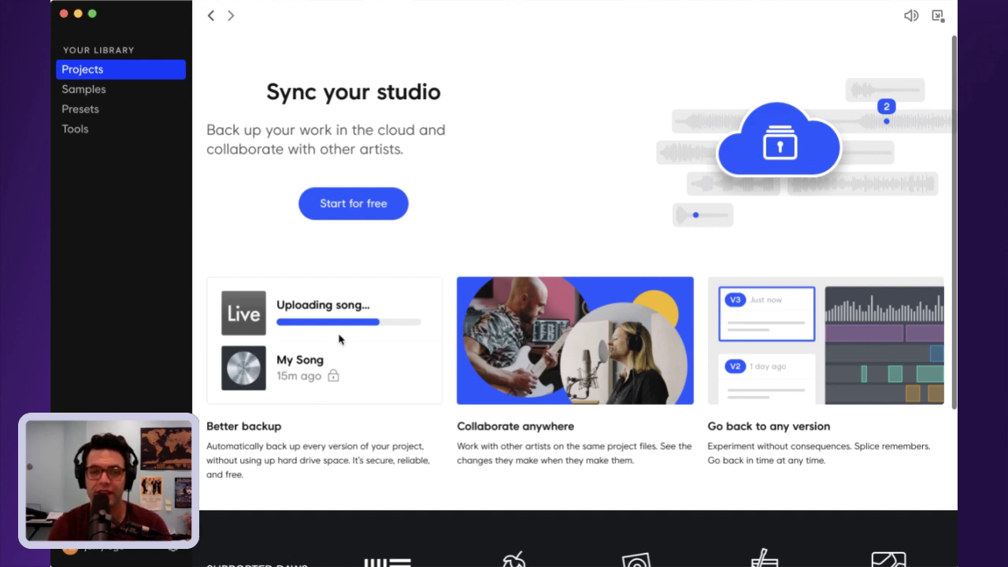
{"action": "left_click", "coordinate": [110, 93]}
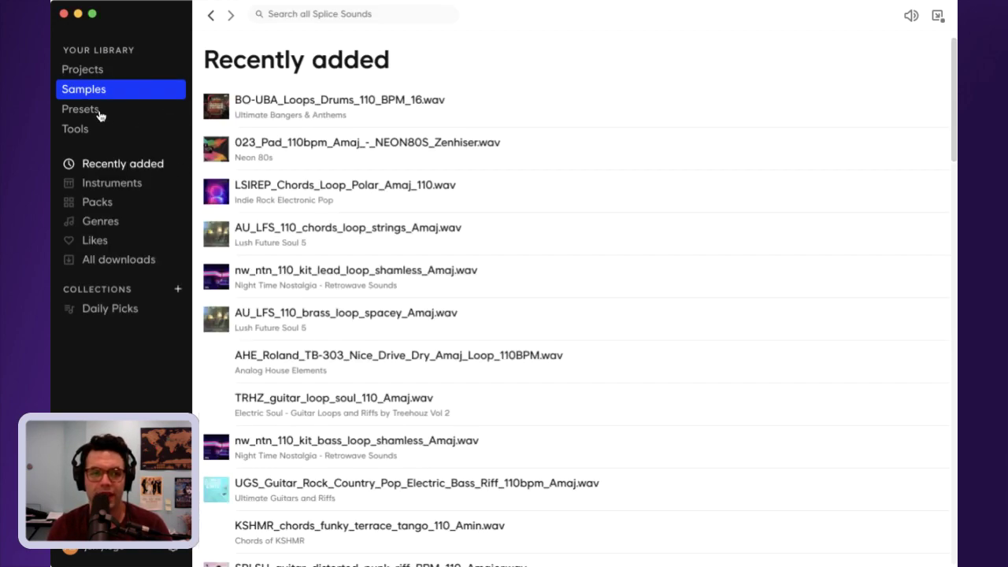
{"action": "left_click", "coordinate": [300, 13]}
{"action": "type", "text": "drums"}
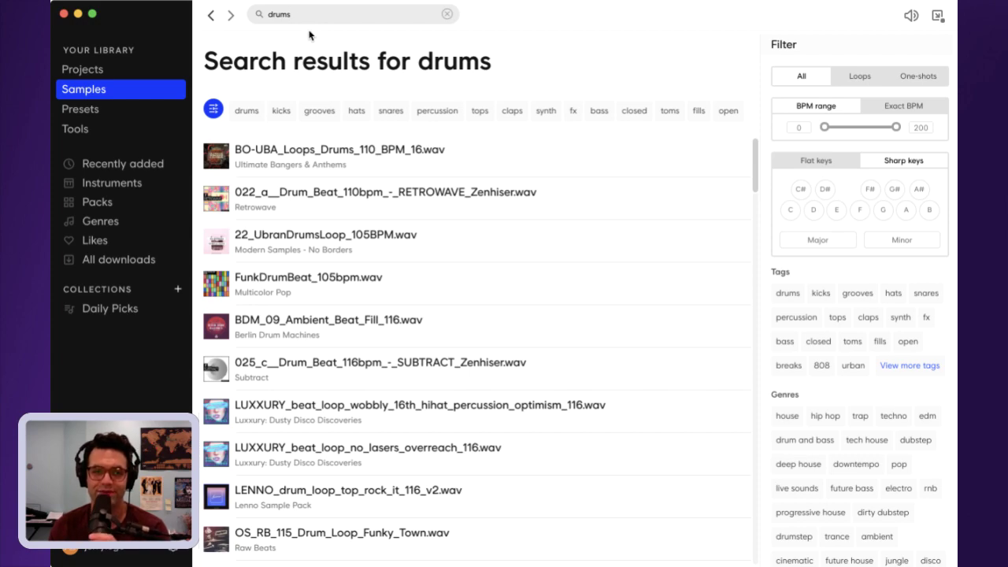
- Filter the drums search results to the garage genre, keeping the tempo filter in BPM range mode
{"action": "left_click", "coordinate": [905, 104]}
{"action": "left_click", "coordinate": [845, 105]}
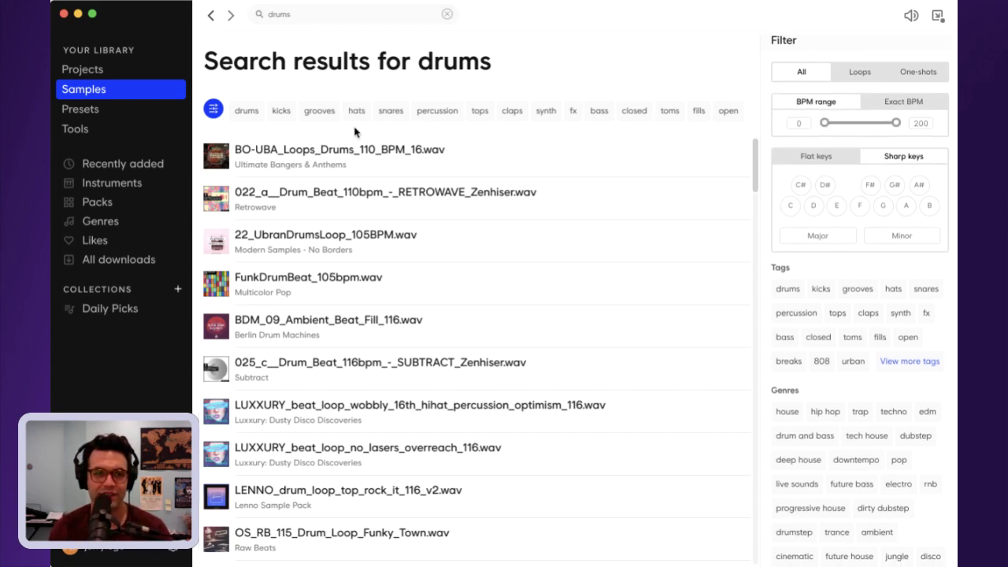
{"action": "scroll", "coordinate": [863, 311], "scroll_direction": "down", "scroll_amount": 2}
{"action": "scroll", "coordinate": [865, 308], "scroll_direction": "down", "scroll_amount": 4}
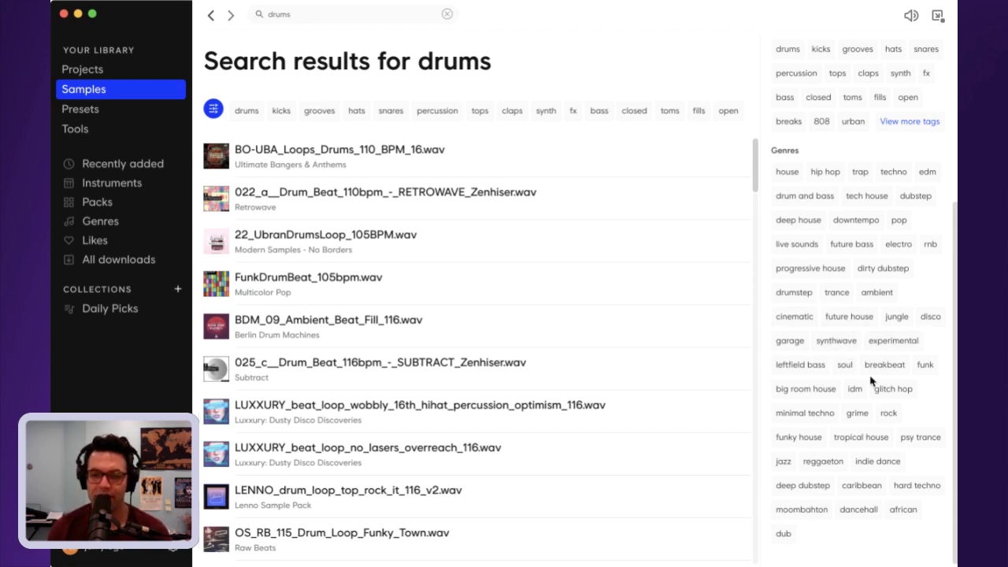
{"action": "scroll", "coordinate": [854, 398], "scroll_direction": "up", "scroll_amount": 1}
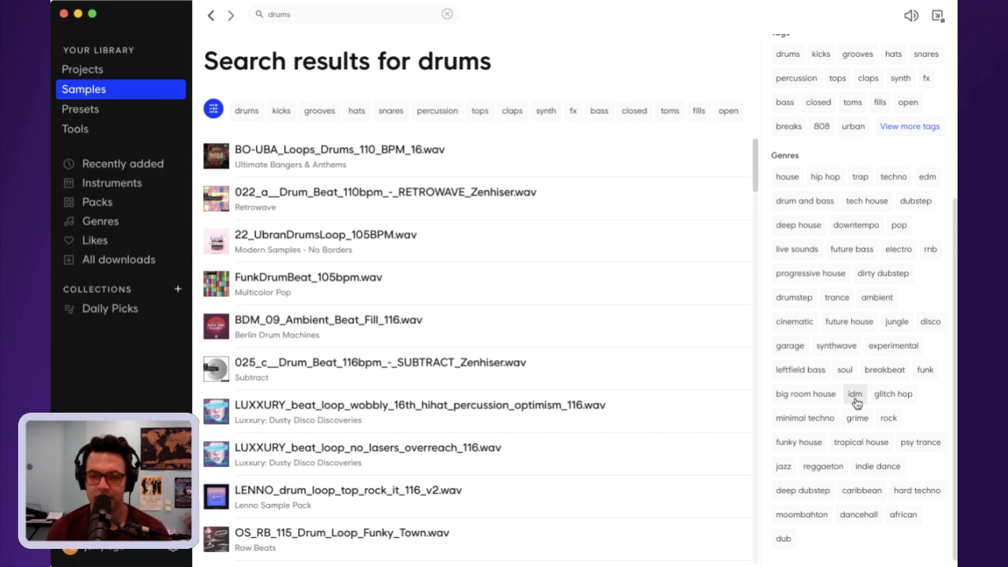
{"action": "scroll", "coordinate": [855, 402], "scroll_direction": "down", "scroll_amount": 1}
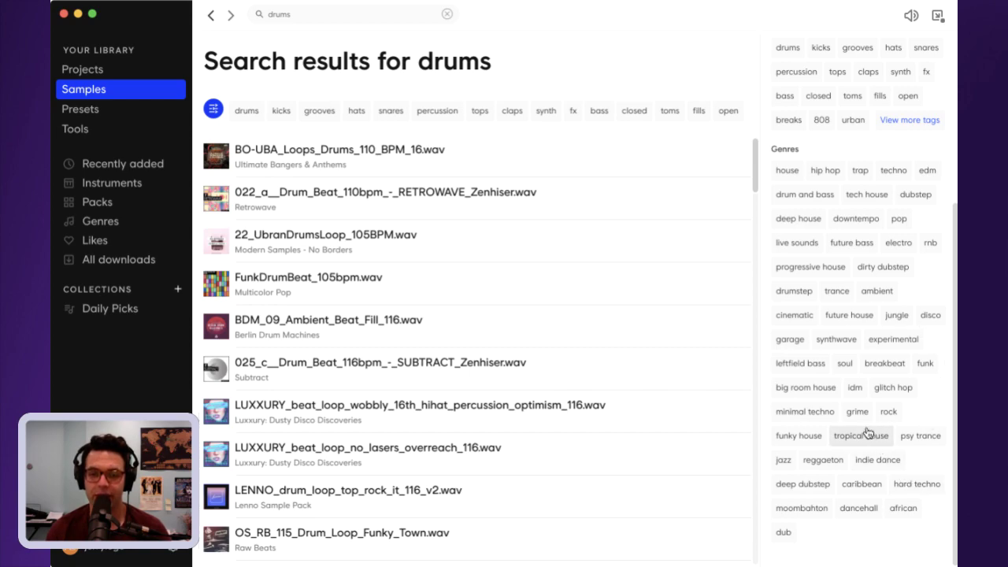
{"action": "left_click", "coordinate": [789, 345]}
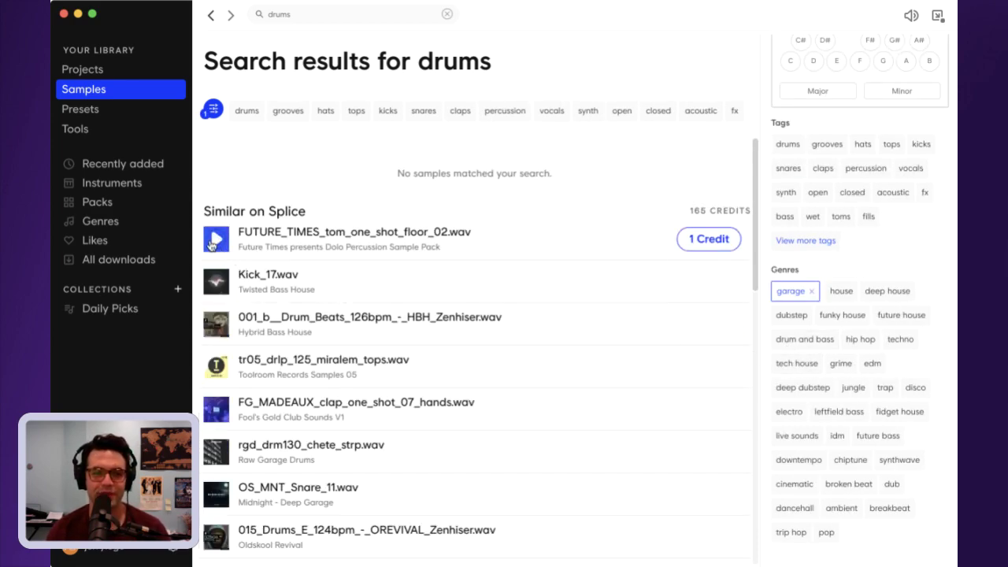
- Preview the first six suggested garage samples, from FUTURE_TIMES_tom_one_shot_floor_02.wav through rgd_drm130_chete_strp.wav
{"action": "left_click", "coordinate": [219, 246]}
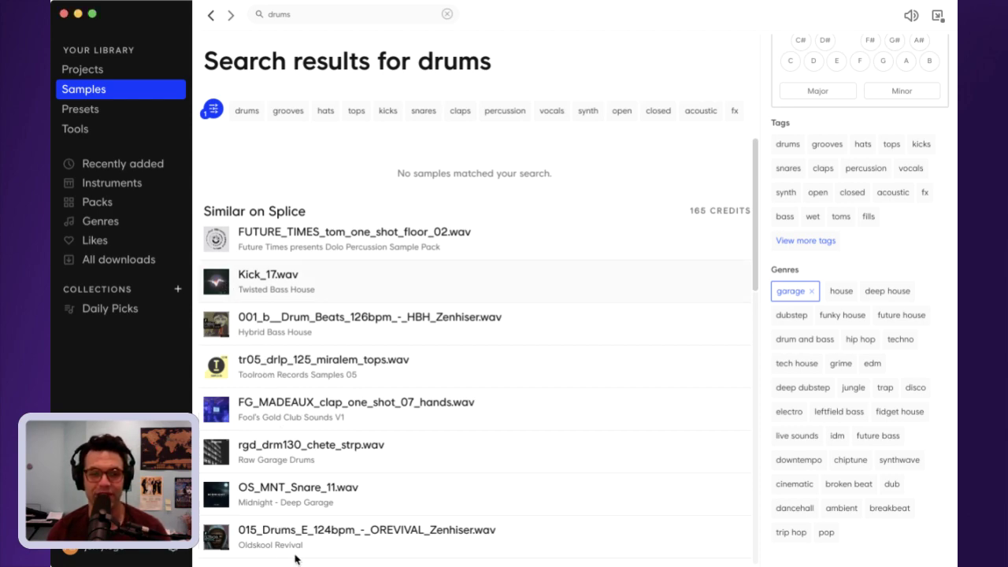
{"action": "left_click", "coordinate": [216, 282]}
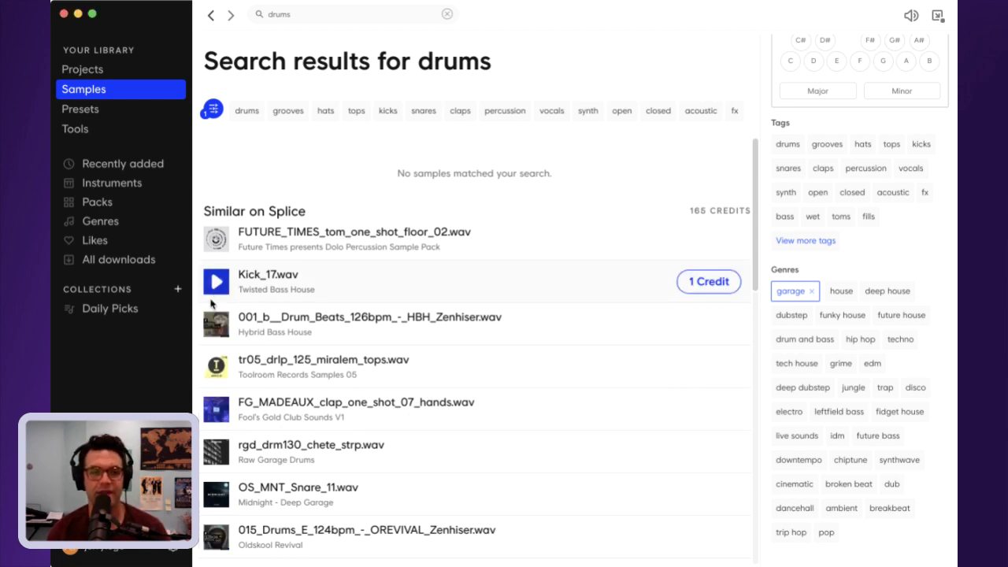
{"action": "left_click", "coordinate": [216, 324]}
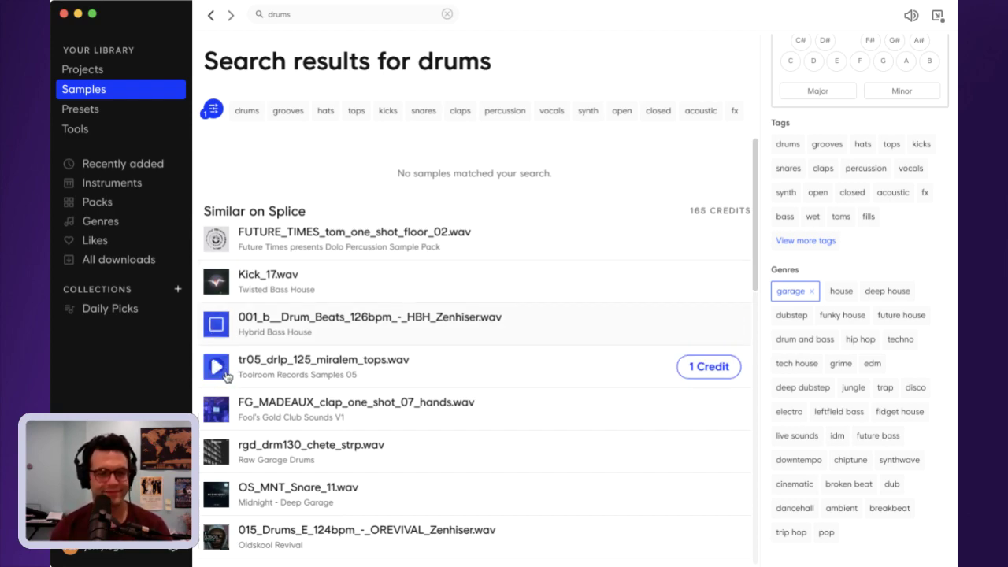
{"action": "left_click", "coordinate": [225, 376]}
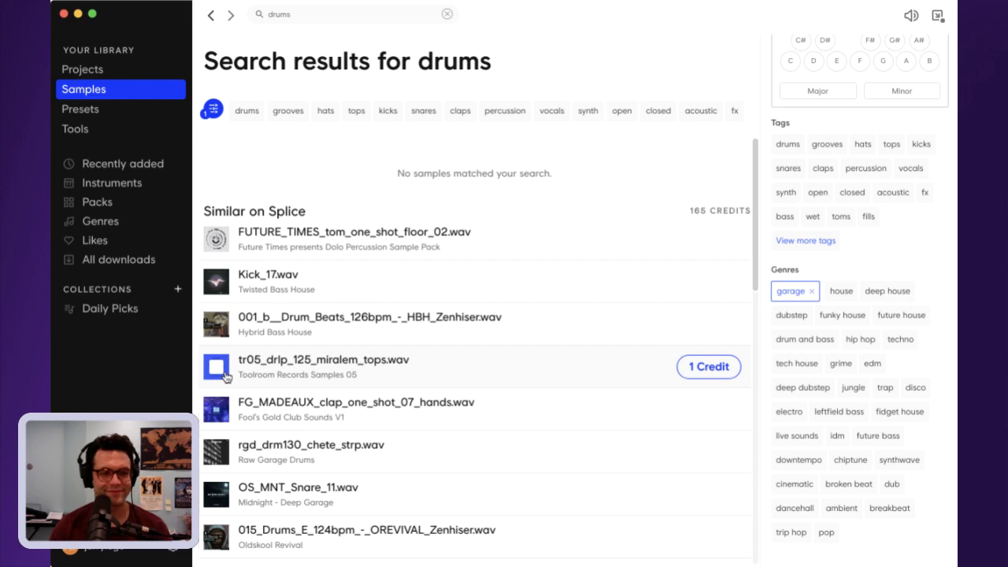
{"action": "left_click", "coordinate": [217, 426]}
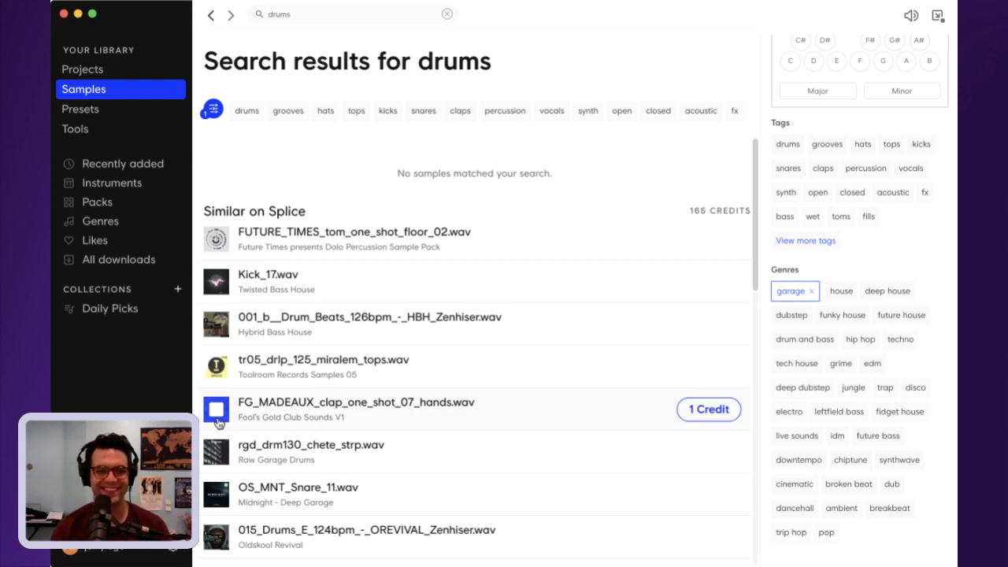
{"action": "left_click", "coordinate": [216, 451]}
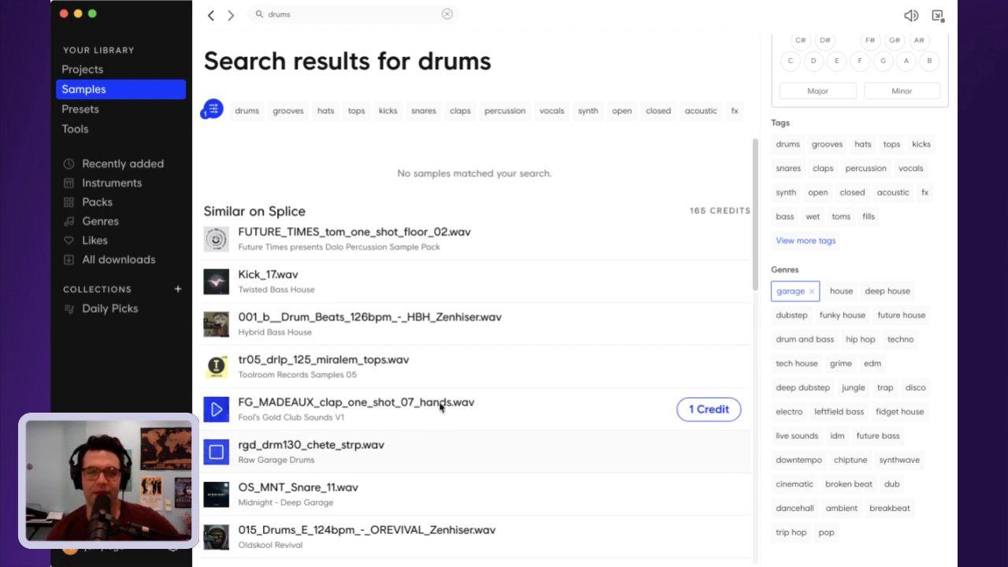
- Add the grooves tag to the filter and preview the first four suggested loops, through UBHG_Drums_12_Full_128.wav
{"action": "left_click", "coordinate": [285, 114]}
{"action": "left_click", "coordinate": [224, 245]}
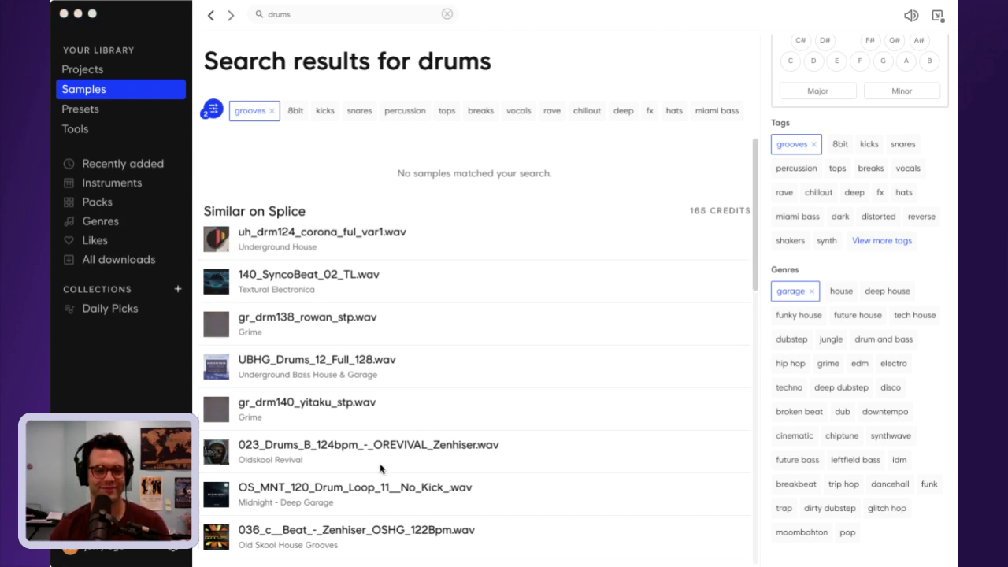
{"action": "scroll", "coordinate": [490, 536], "scroll_direction": "down", "scroll_amount": 1}
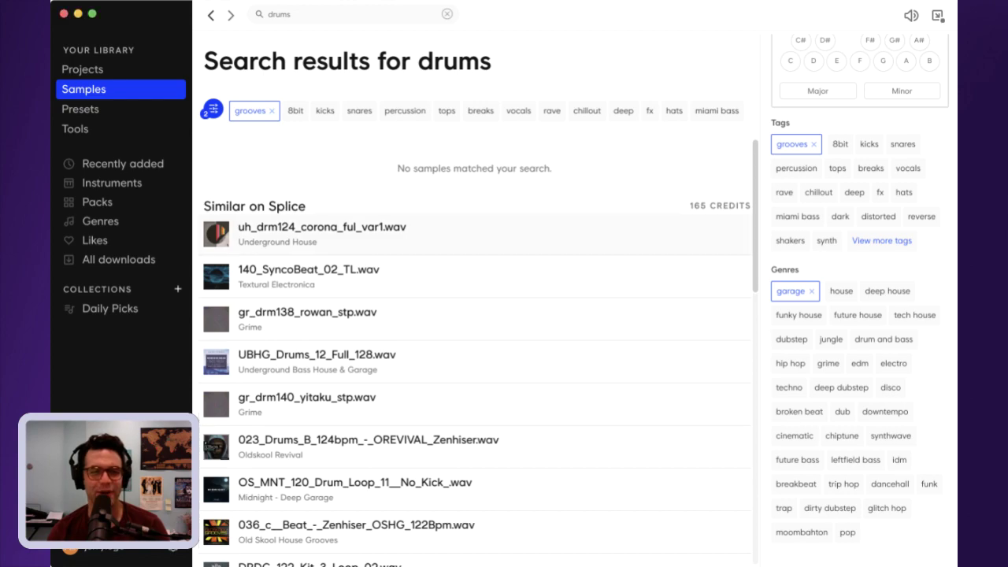
{"action": "left_click", "coordinate": [220, 280]}
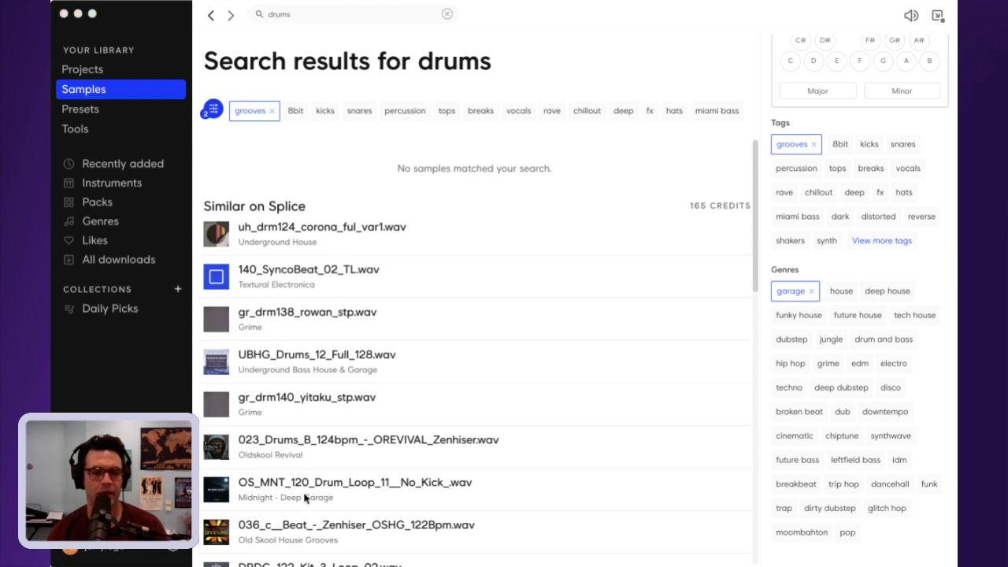
{"action": "left_click", "coordinate": [220, 319]}
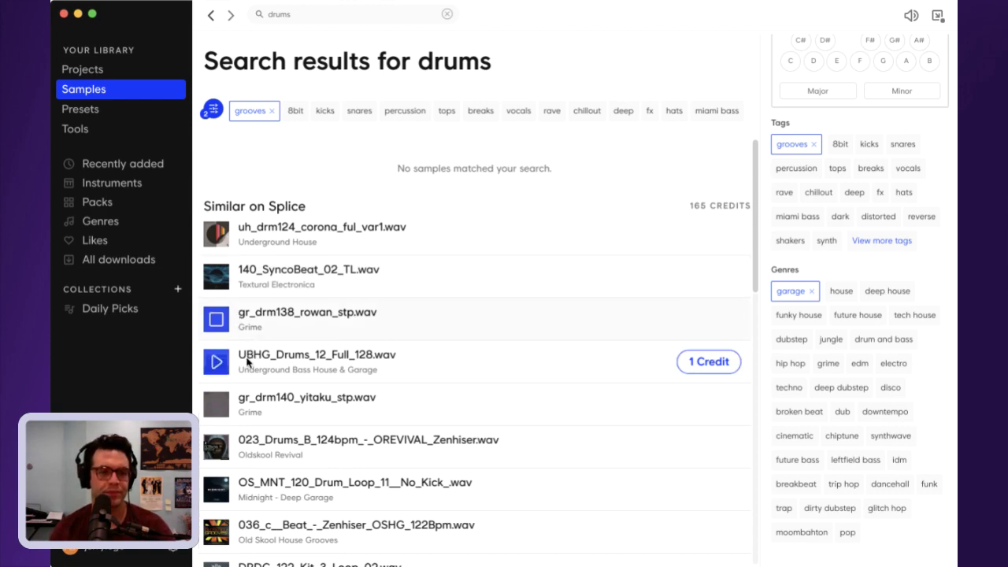
{"action": "left_click", "coordinate": [221, 364]}
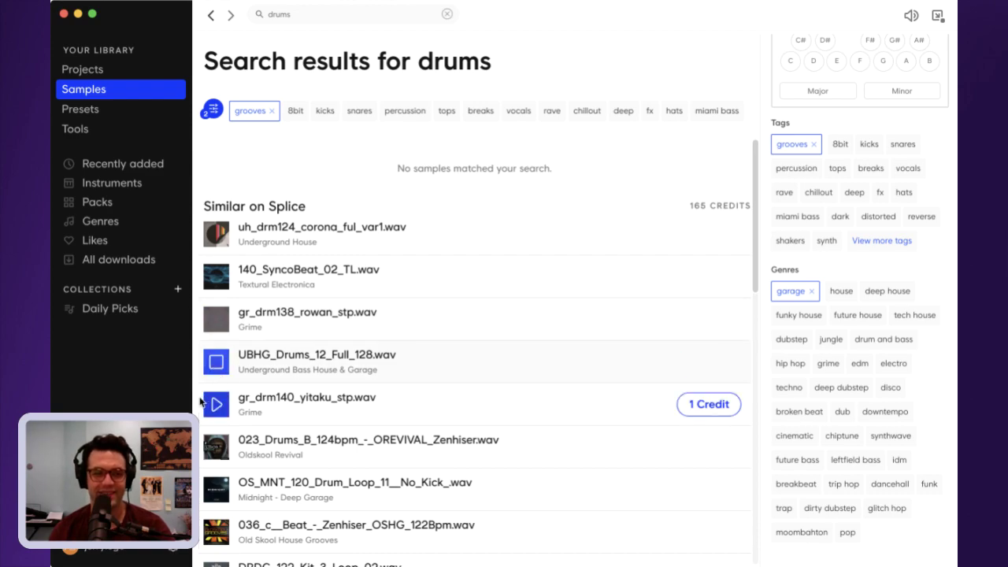
- Preview gr_drm140_yitaku_stp.wav and get it for 1 credit
{"action": "left_click", "coordinate": [214, 404]}
{"action": "scroll", "coordinate": [211, 408], "scroll_direction": "down", "scroll_amount": 1}
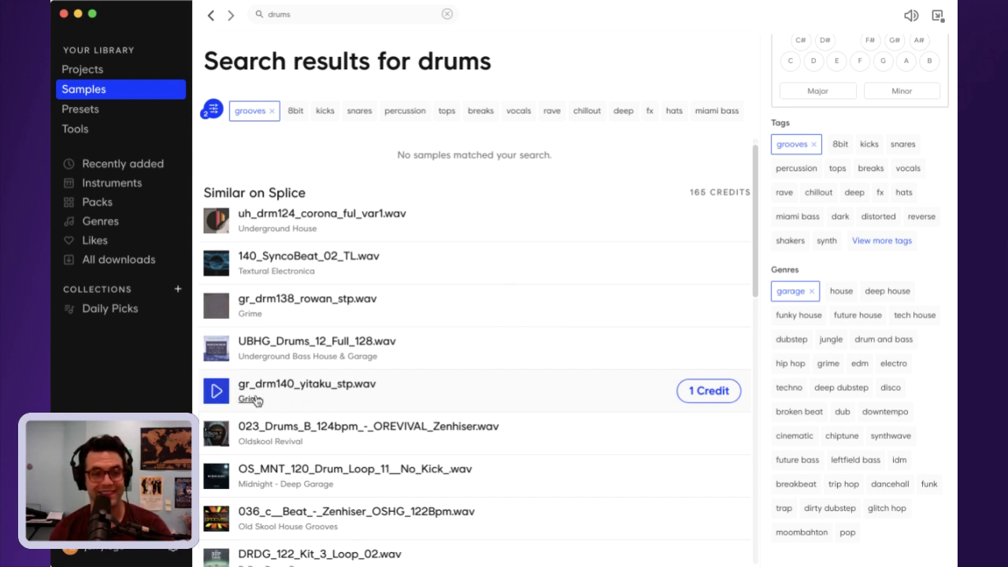
{"action": "left_click", "coordinate": [709, 393]}
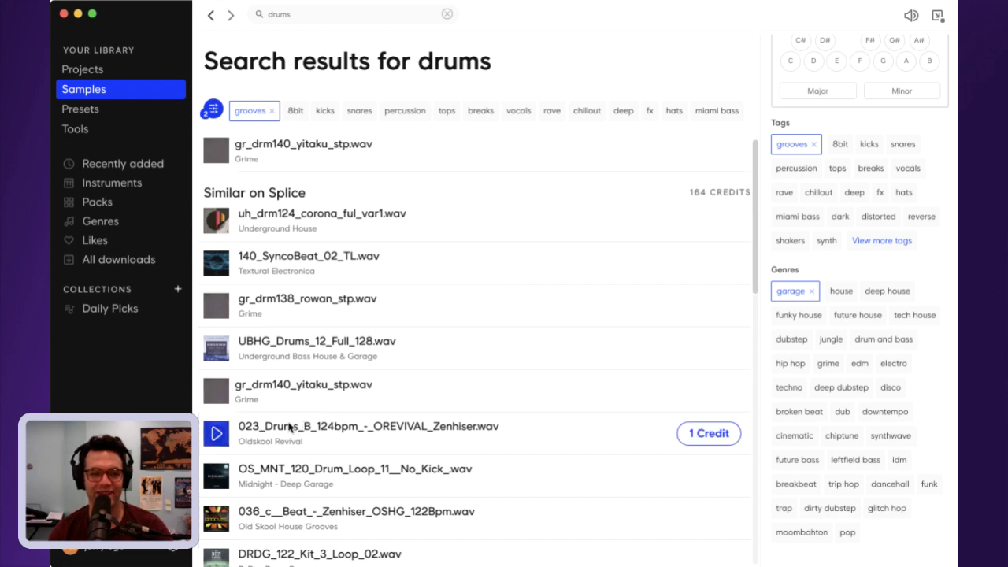
- Preview the following suggested loops one by one, from 023_Drums_B_124bpm_-_OREVIVAL_Zenhiser.wav through fh_drm123_pump_strp.wav
{"action": "left_click", "coordinate": [215, 439]}
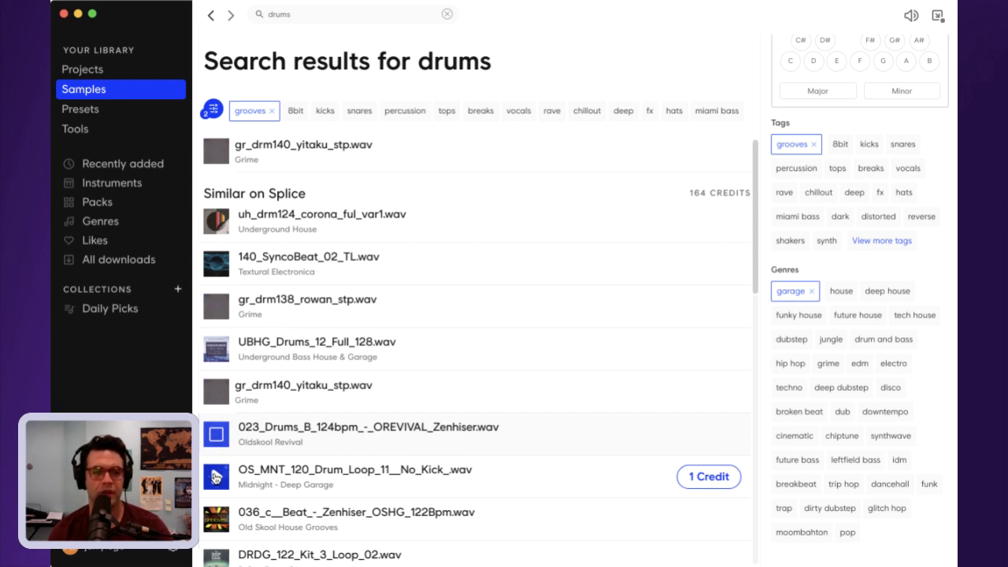
{"action": "left_click", "coordinate": [212, 476]}
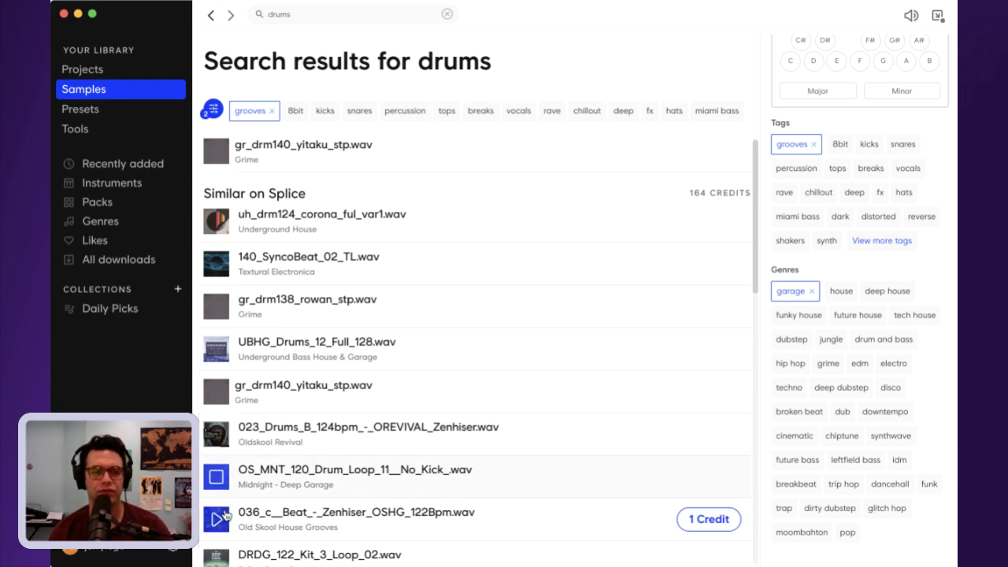
{"action": "left_click", "coordinate": [218, 520]}
{"action": "scroll", "coordinate": [360, 478], "scroll_direction": "down", "scroll_amount": 4}
{"action": "scroll", "coordinate": [225, 411], "scroll_direction": "up", "scroll_amount": 1}
{"action": "left_click", "coordinate": [222, 458]}
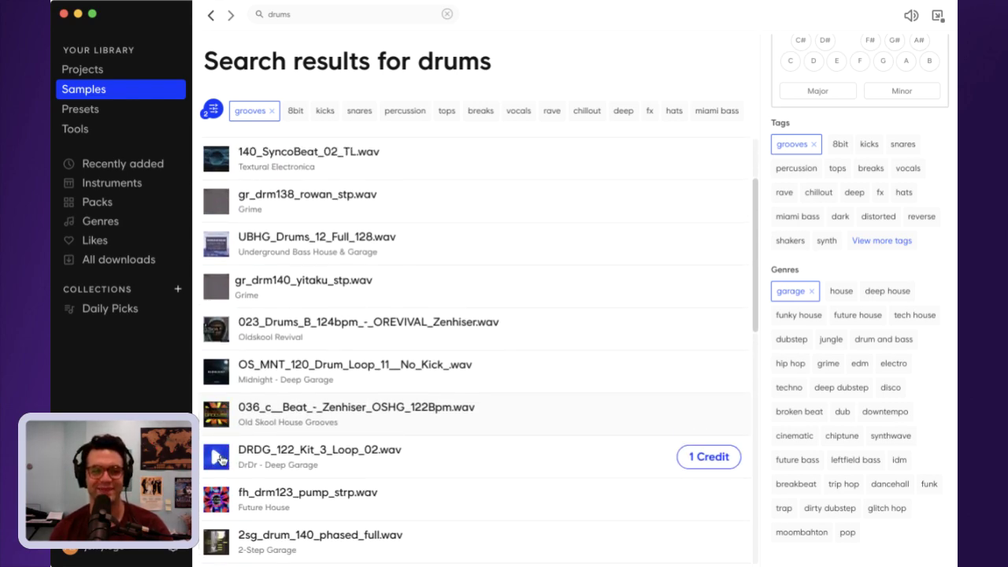
{"action": "scroll", "coordinate": [224, 476], "scroll_direction": "down", "scroll_amount": 1}
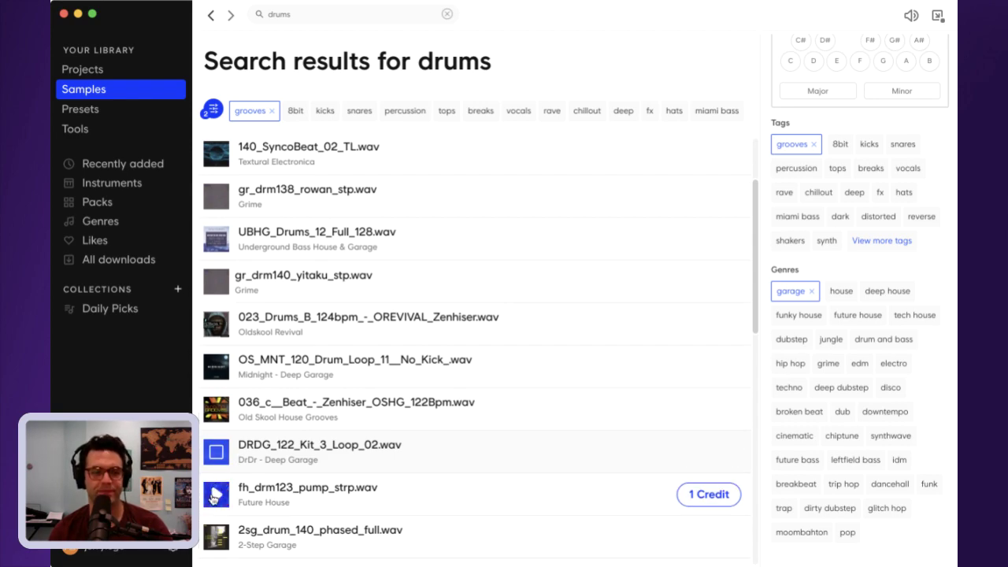
{"action": "left_click", "coordinate": [214, 494]}
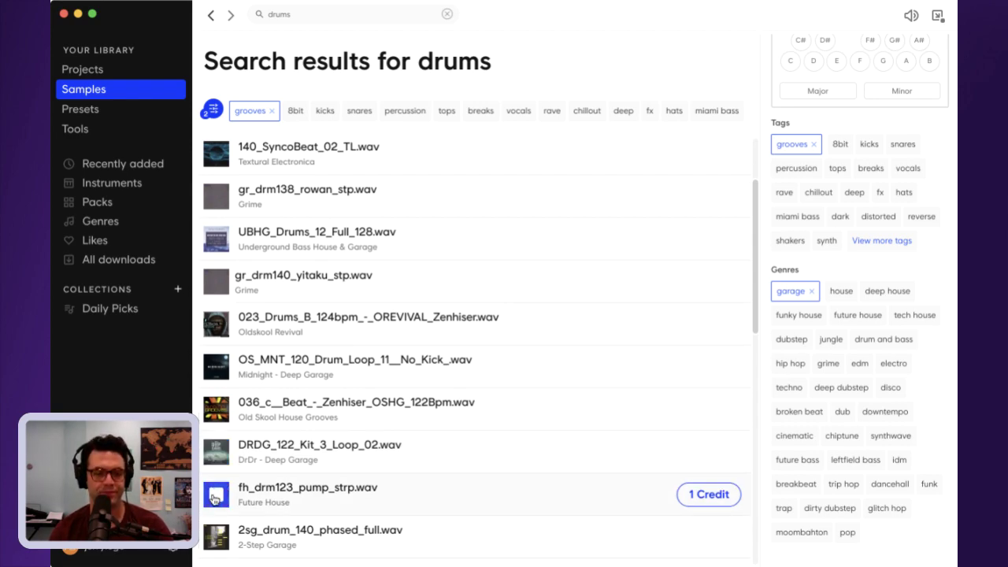
- Preview 2sg_drum_140_phased_full.wav against gr_drm140_yitaku_stp.wav and get it for 1 credit
{"action": "left_click", "coordinate": [215, 543]}
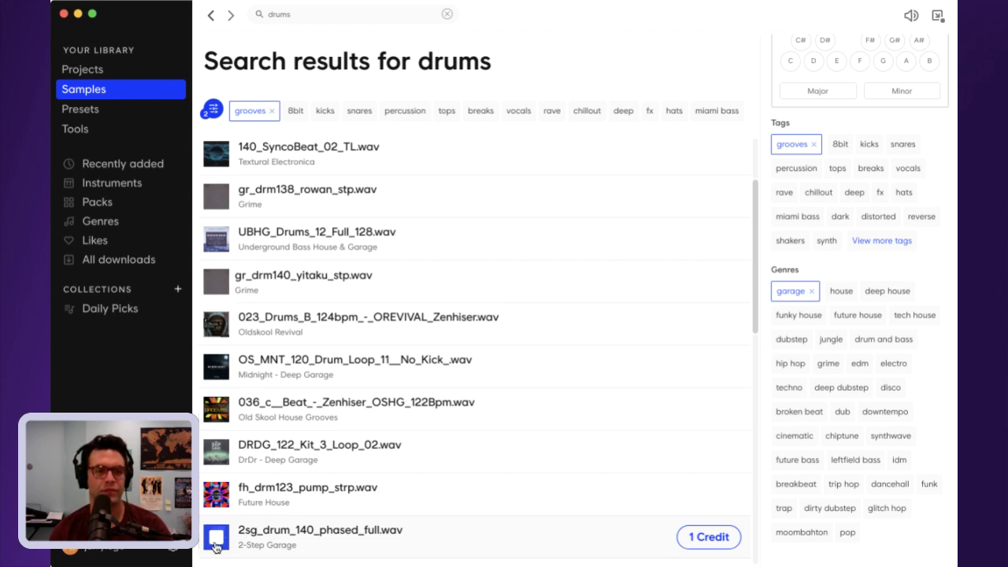
{"action": "left_click", "coordinate": [218, 284]}
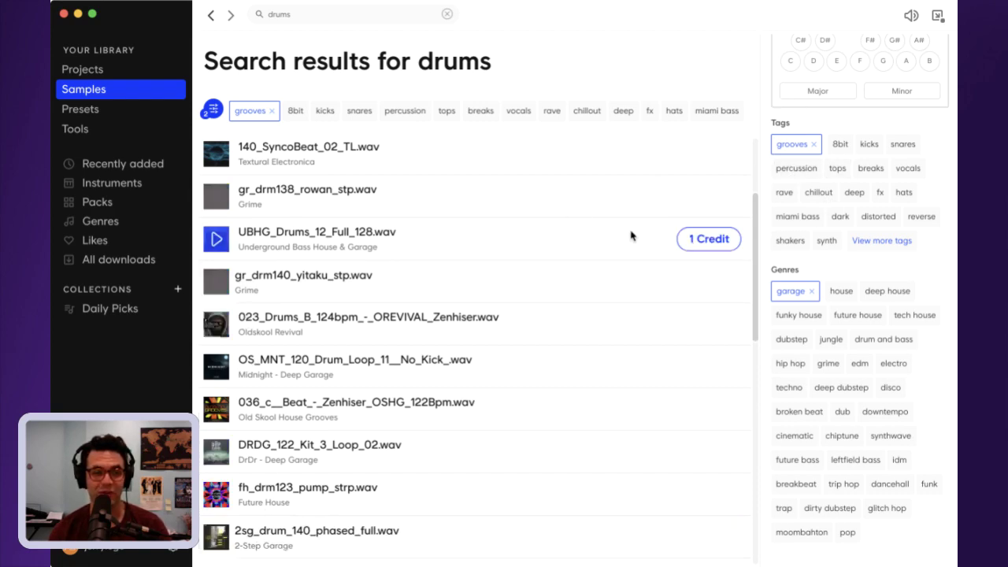
{"action": "scroll", "coordinate": [636, 238], "scroll_direction": "up", "scroll_amount": 1}
{"action": "scroll", "coordinate": [637, 238], "scroll_direction": "up", "scroll_amount": 5}
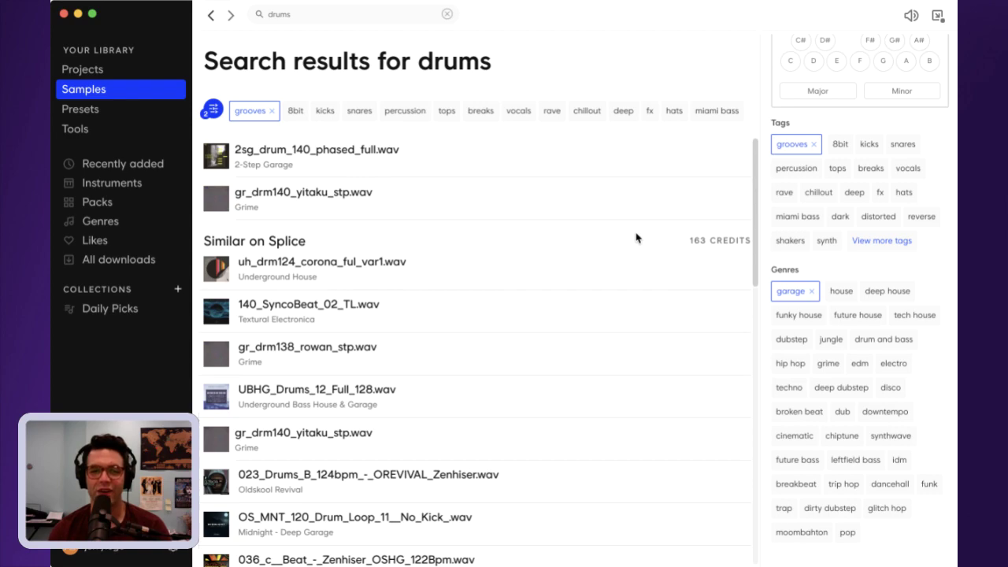
- Replay the acquired loops gr_drm140_yitaku_stp.wav and 2sg_drum_140_phased_full.wav alternately to compare them, also sampling 140_SyncoBeat_02_TL.wav
{"action": "scroll", "coordinate": [636, 238], "scroll_direction": "down", "scroll_amount": 8}
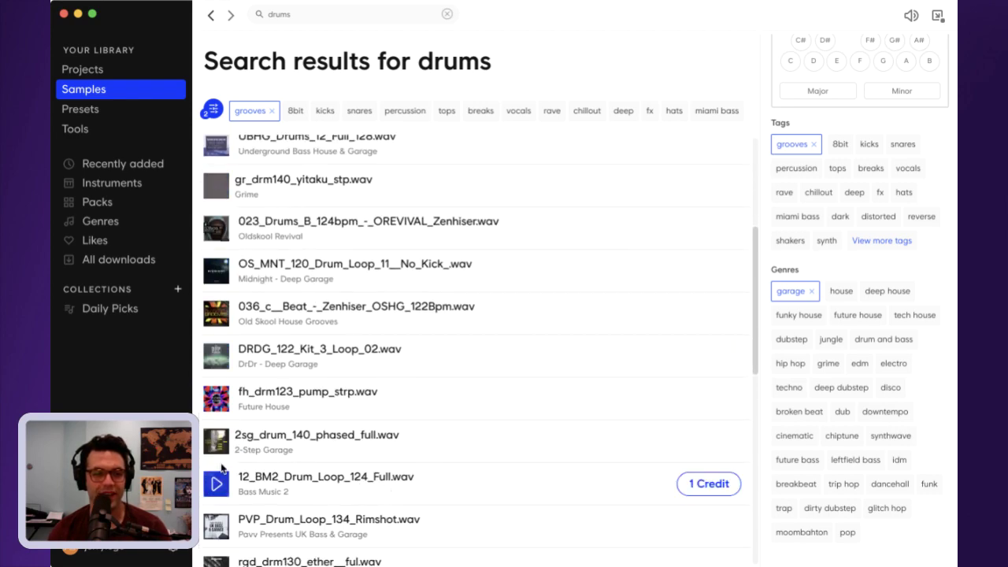
{"action": "left_click", "coordinate": [216, 442]}
{"action": "scroll", "coordinate": [406, 444], "scroll_direction": "up", "scroll_amount": 1}
{"action": "scroll", "coordinate": [406, 444], "scroll_direction": "up", "scroll_amount": 3}
{"action": "left_click", "coordinate": [215, 161]}
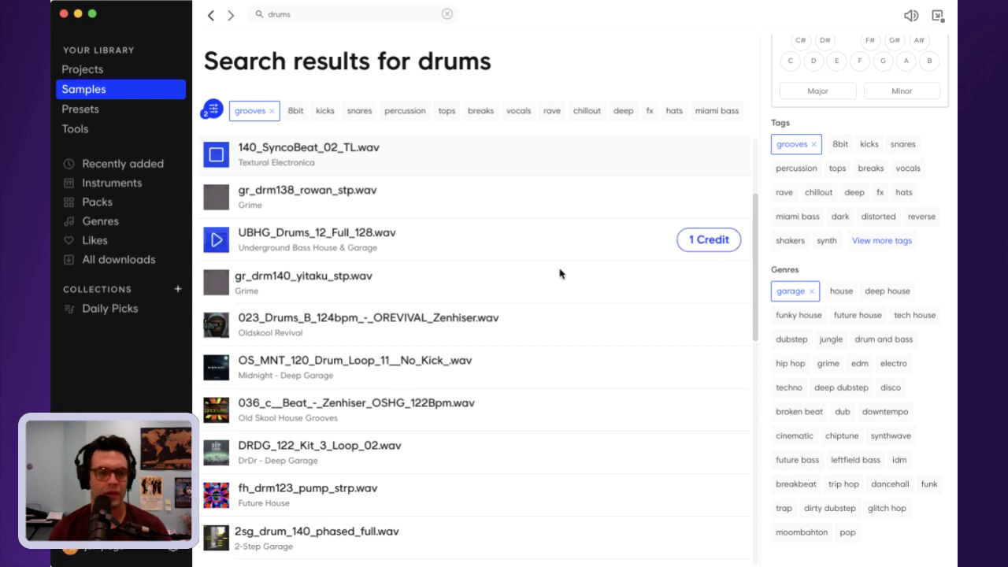
{"action": "left_click", "coordinate": [216, 282]}
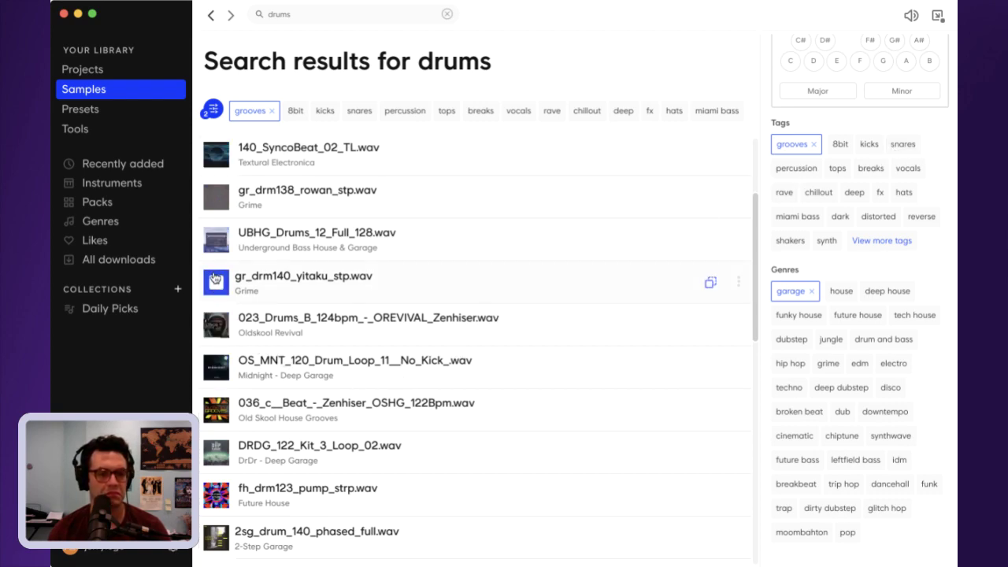
{"action": "left_click", "coordinate": [216, 538]}
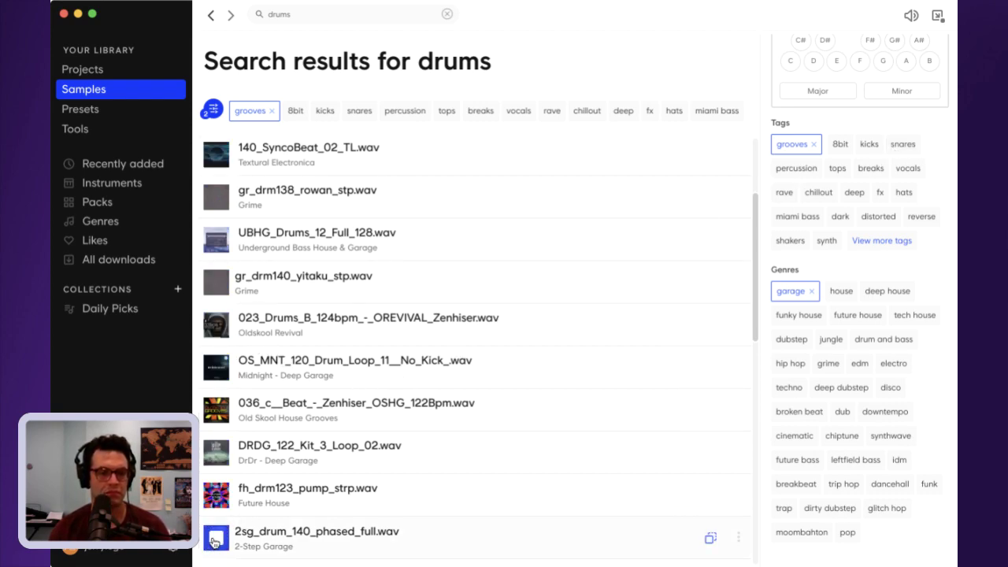
{"action": "left_click", "coordinate": [218, 286]}
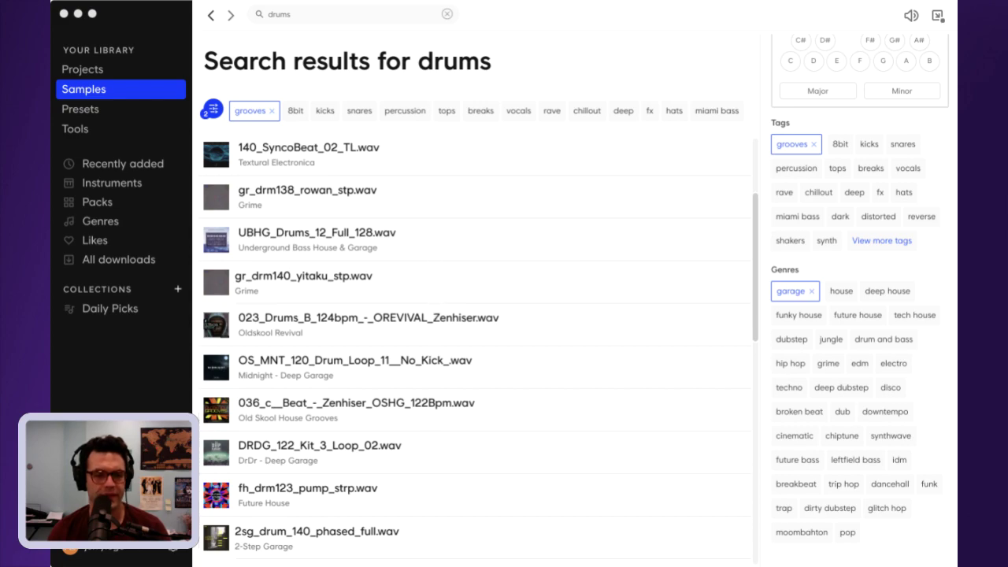
- List the recently added samples and open the enclosing folder of 2sg_drum_140_phased_full.wav
{"action": "left_click", "coordinate": [133, 164]}
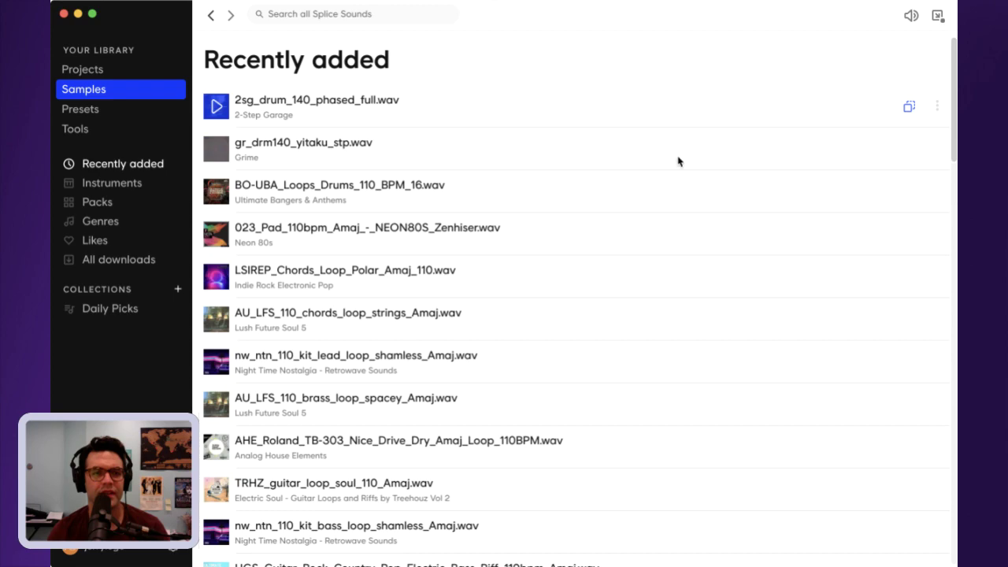
{"action": "scroll", "coordinate": [670, 177], "scroll_direction": "down", "scroll_amount": 1}
{"action": "left_click", "coordinate": [936, 141]}
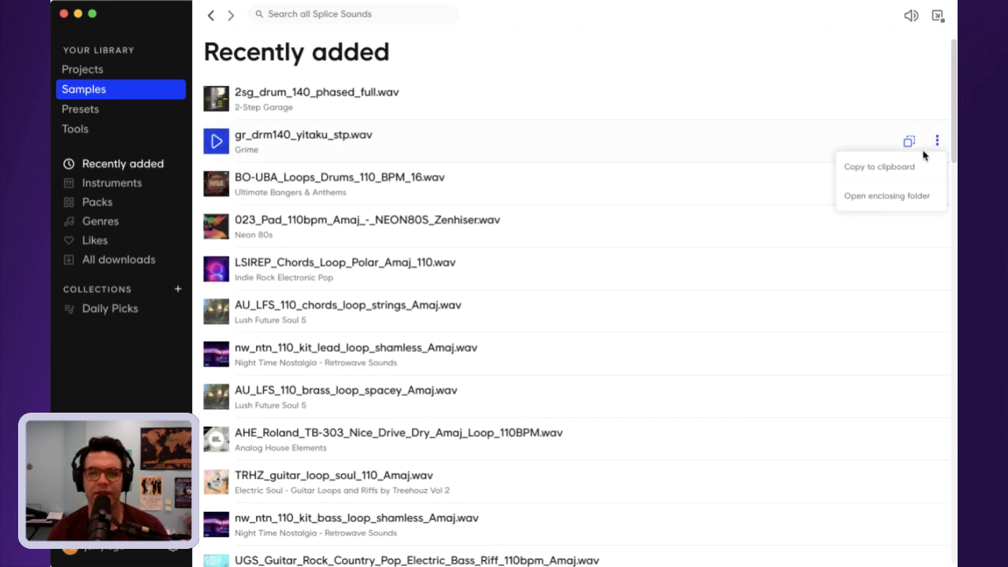
{"action": "scroll", "coordinate": [912, 194], "scroll_direction": "up", "scroll_amount": 1}
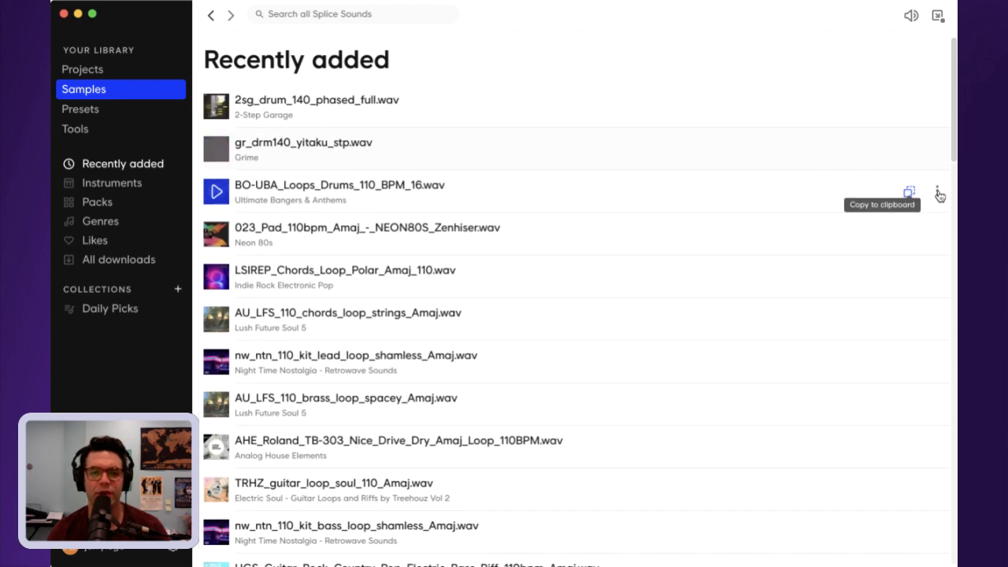
{"action": "left_click", "coordinate": [937, 190]}
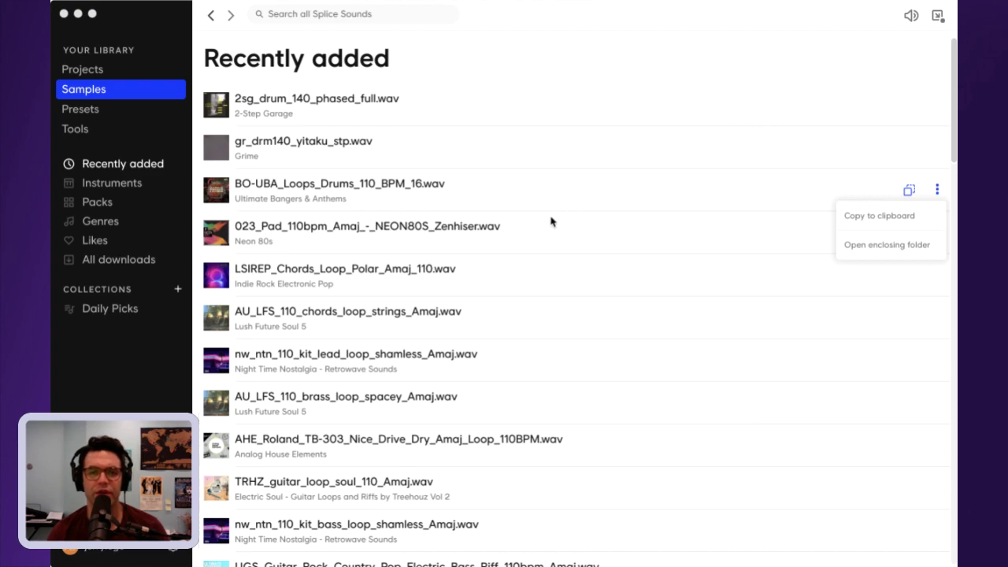
{"action": "left_click", "coordinate": [919, 61]}
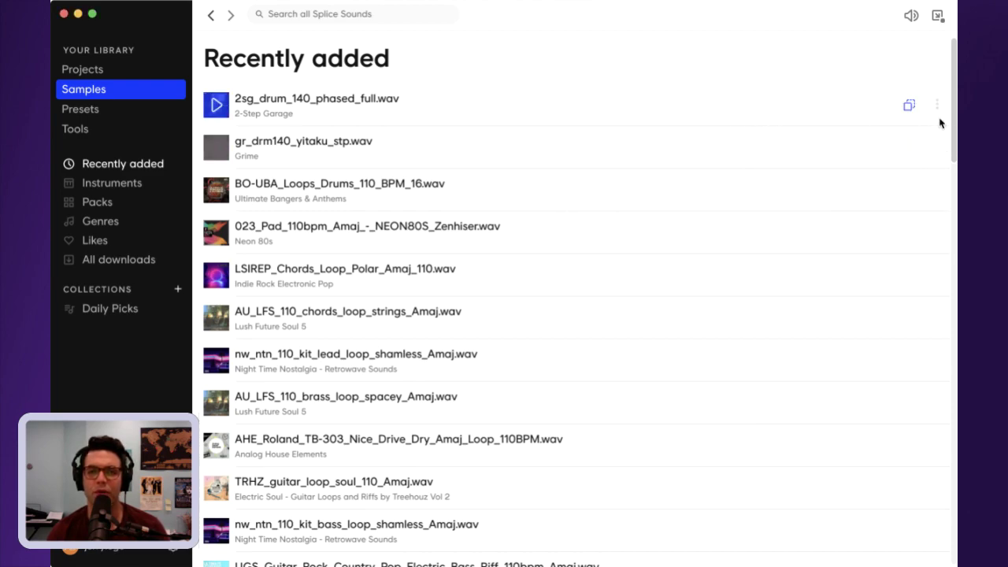
{"action": "left_click", "coordinate": [938, 107]}
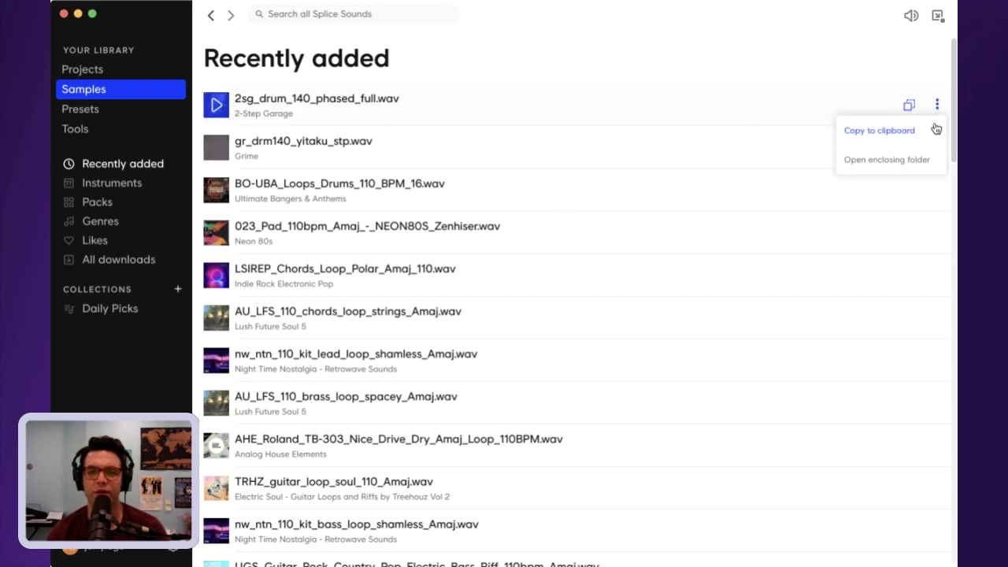
{"action": "left_click", "coordinate": [925, 162]}
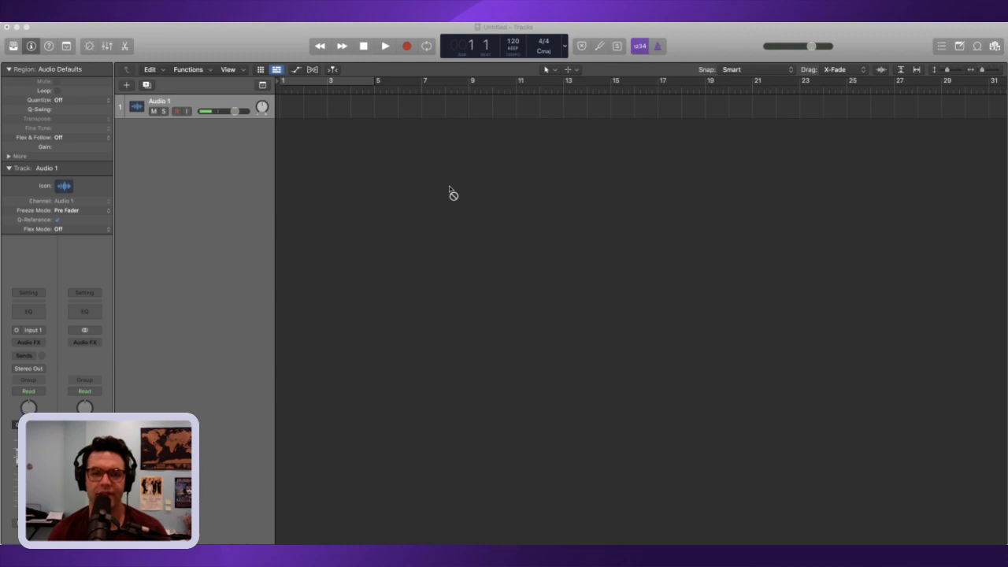
- Switch to Logic Pro and place 2sg_drum_140_phased_full at bar 2 and gr_drm140_yitaku_stp at bar 4 on new tracks, adopting the 140 BPM tempo
{"action": "left_click_drag", "start_coordinate": [453, 193], "coordinate": [307, 164]}
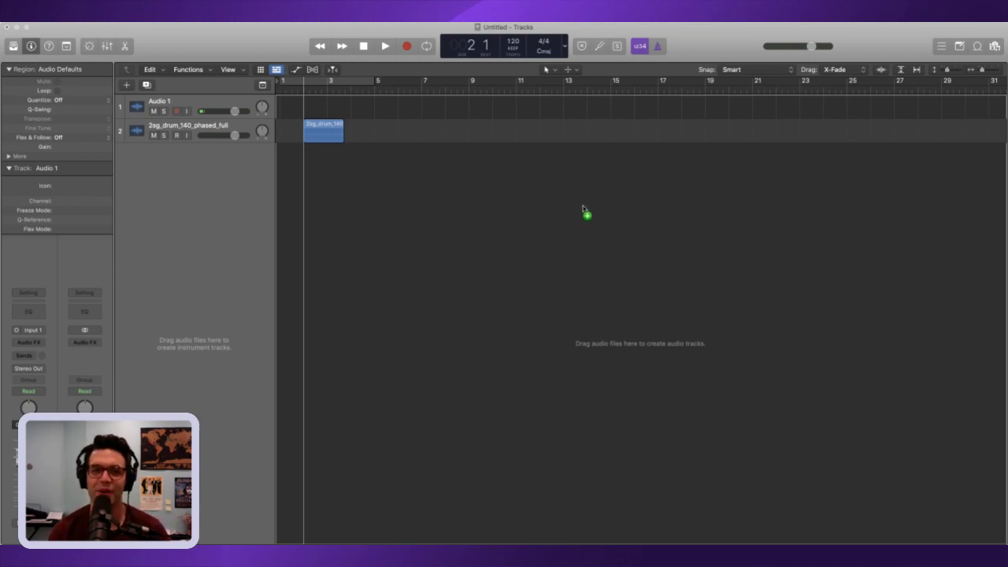
{"action": "left_click_drag", "start_coordinate": [584, 210], "coordinate": [583, 210]}
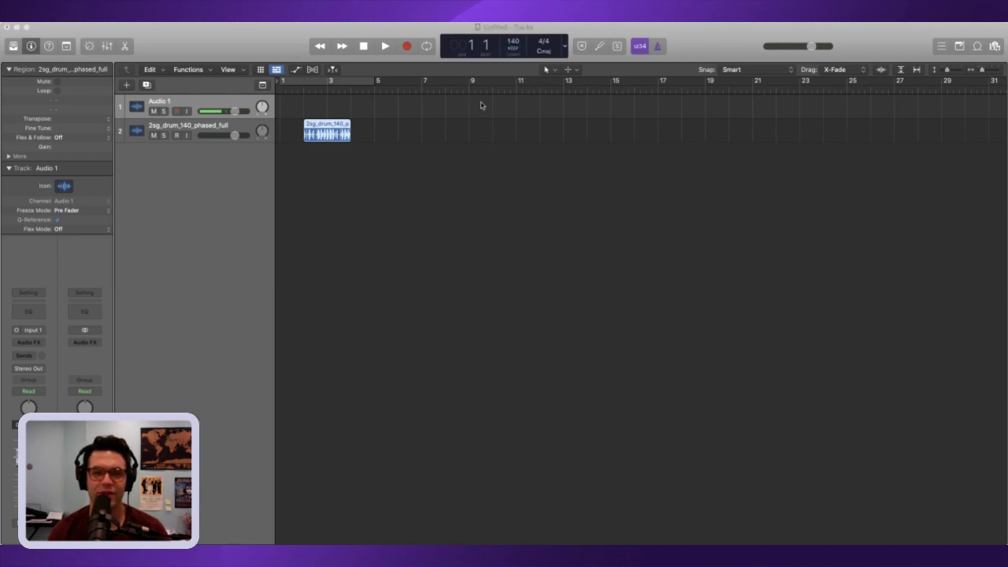
{"action": "left_click_drag", "start_coordinate": [455, 161], "coordinate": [353, 176]}
{"action": "scroll", "coordinate": [349, 167], "scroll_direction": "right", "scroll_amount": 1}
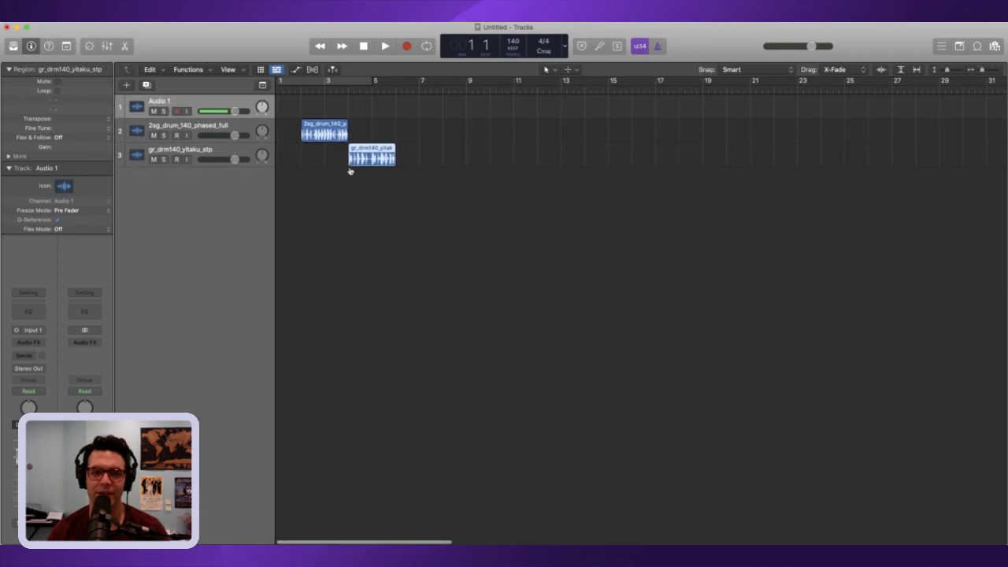
{"action": "scroll", "coordinate": [350, 171], "scroll_direction": "right", "scroll_amount": 1}
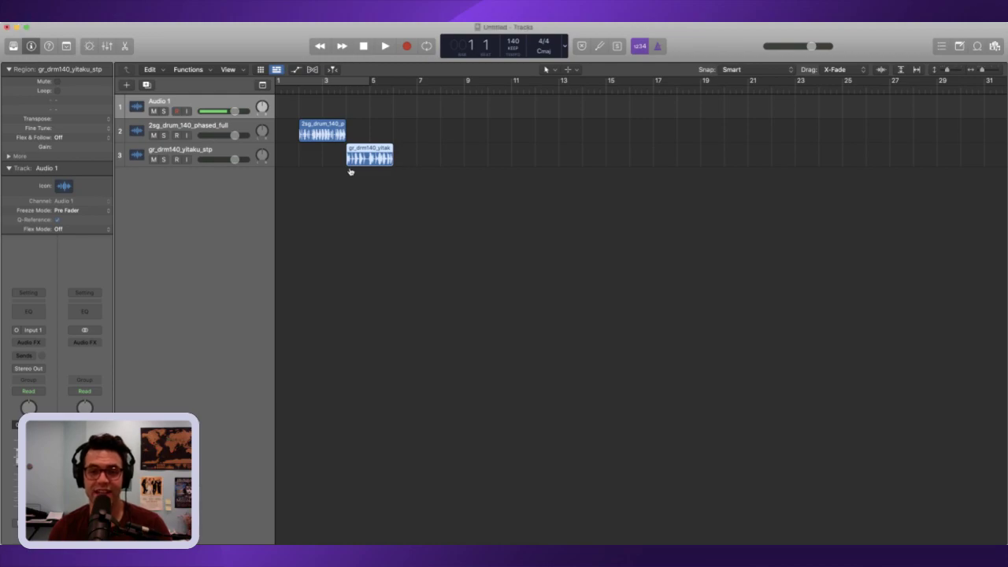
{"action": "scroll", "coordinate": [361, 167], "scroll_direction": "left", "scroll_amount": 2}
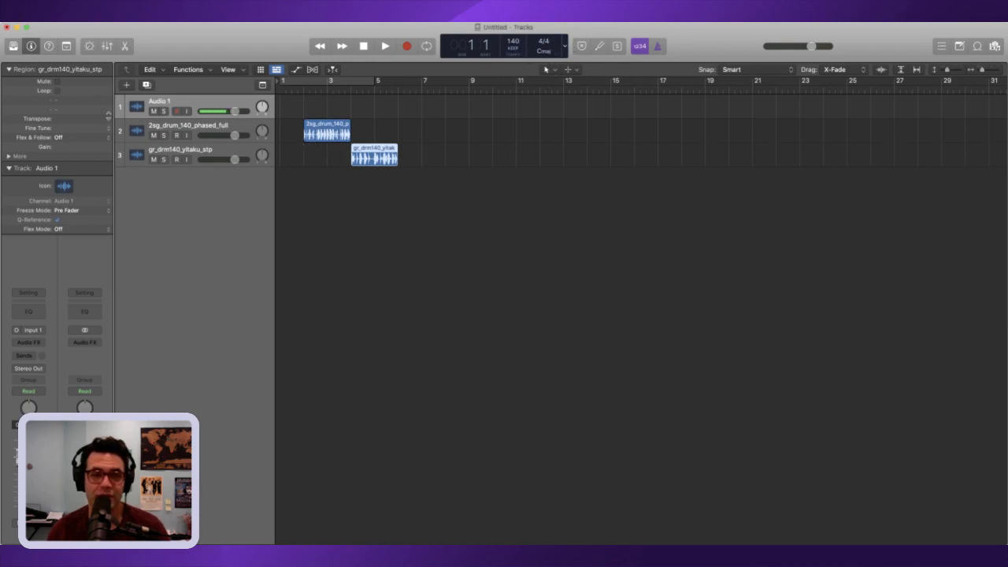
- Collapse the Region and Track inspectors and play the two drum regions in sequence
{"action": "left_click", "coordinate": [8, 69]}
{"action": "left_click", "coordinate": [9, 84]}
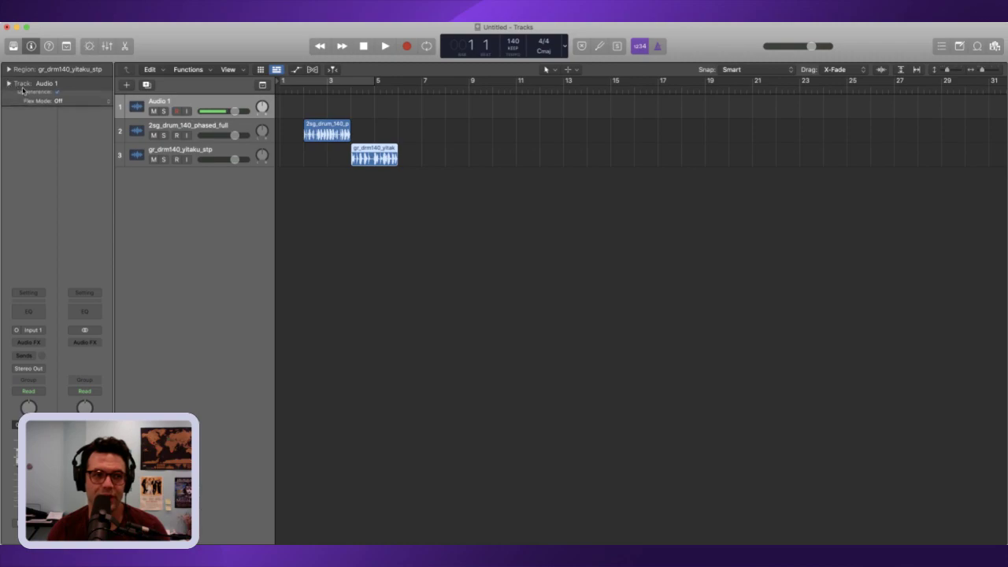
{"action": "key", "text": "space"}
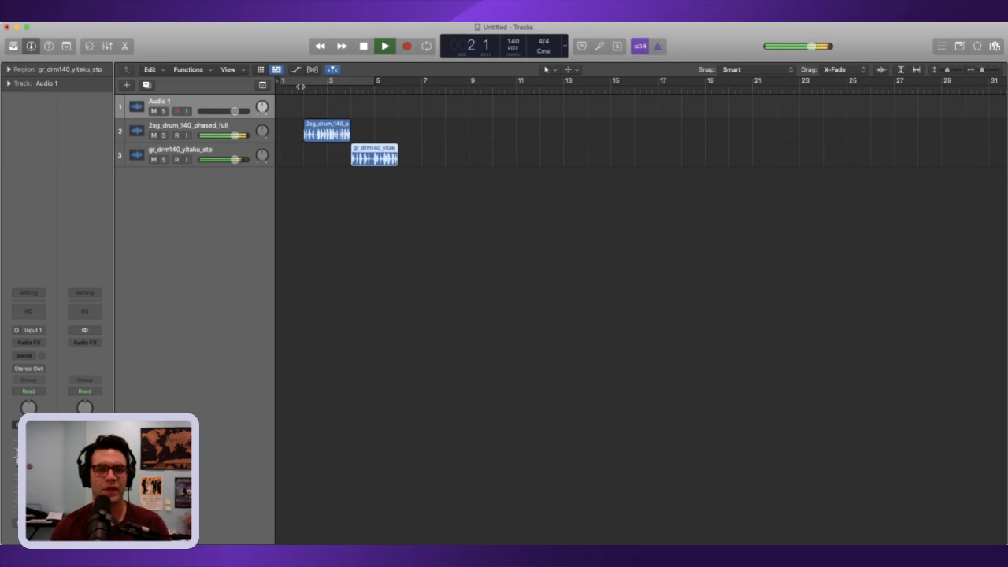
{"action": "key", "text": "space"}
- Copy both drum regions and paste them at bar 6 so the two-loop sequence repeats
{"action": "left_click_drag", "start_coordinate": [455, 177], "coordinate": [345, 136]}
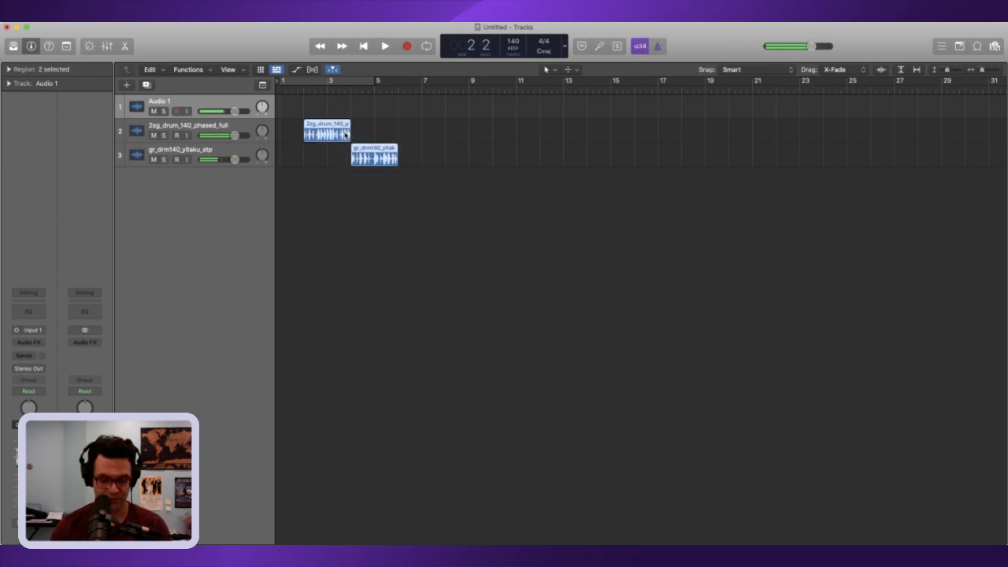
{"action": "key", "text": "period"}
{"action": "key", "text": "period"}
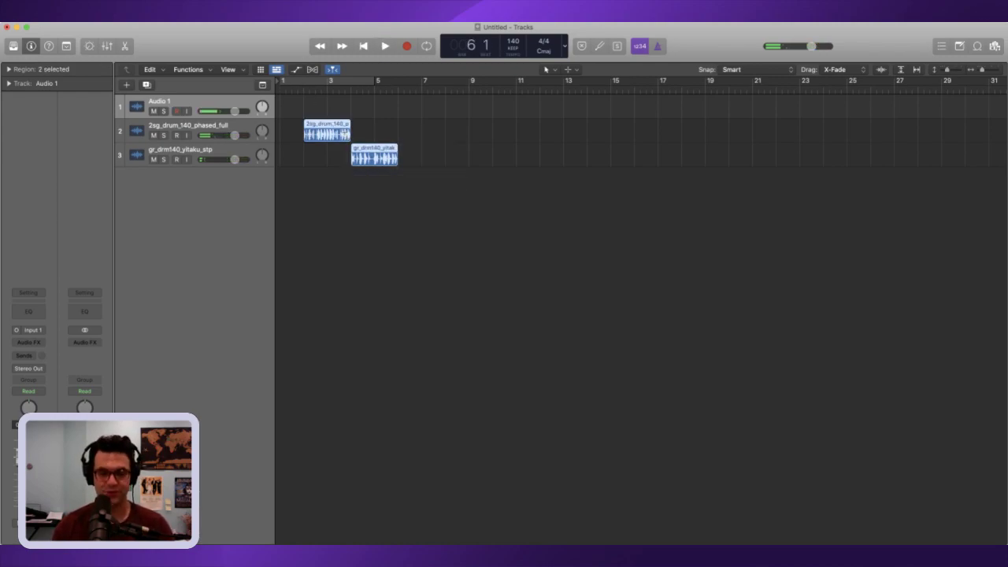
{"action": "key", "text": "super+v"}
- Play the repeated drum sequence from about bar 2 into the second gr_drm140_yitaku_stp region
{"action": "left_click", "coordinate": [300, 93]}
{"action": "key", "text": "space"}
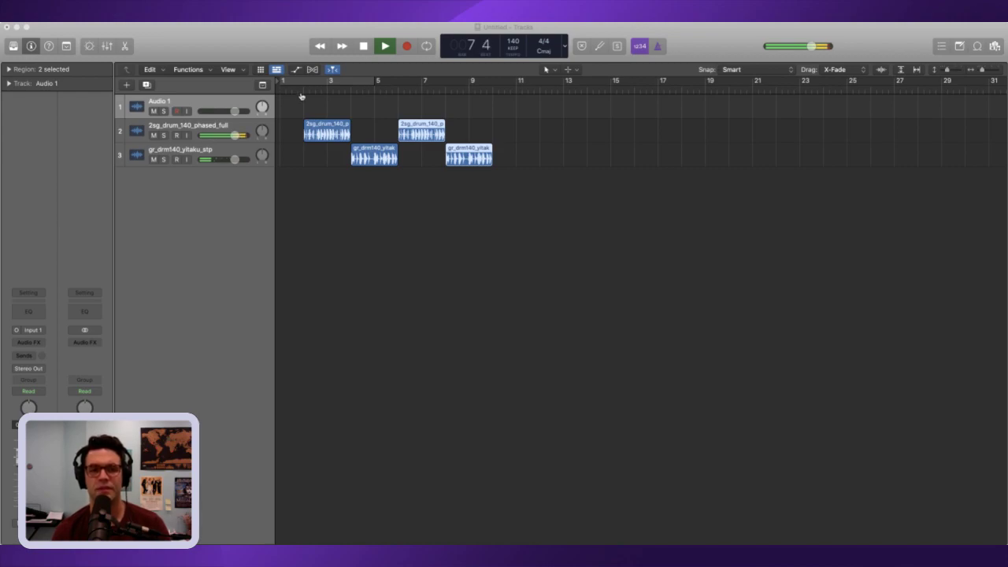
{"action": "scroll", "coordinate": [301, 95], "scroll_direction": "down", "scroll_amount": 1}
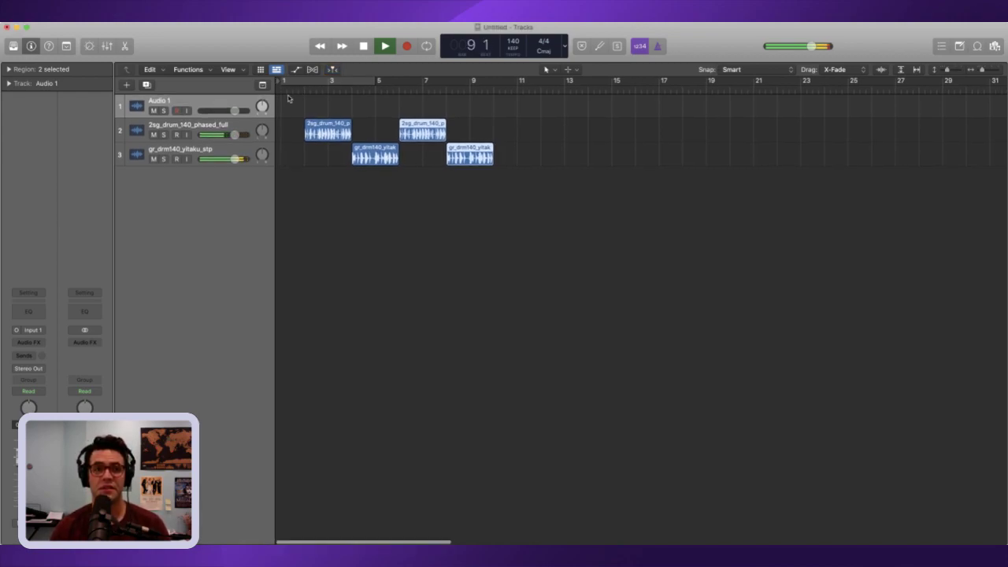
{"action": "key", "text": "space"}
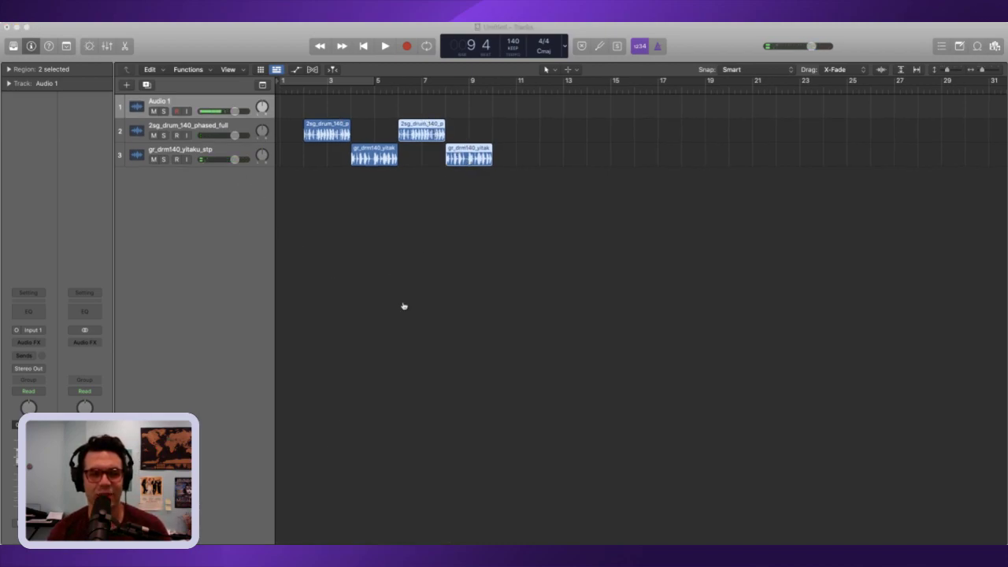
- Switch back to Splice and search the sample library for bass
{"action": "key", "text": "super+Tab"}
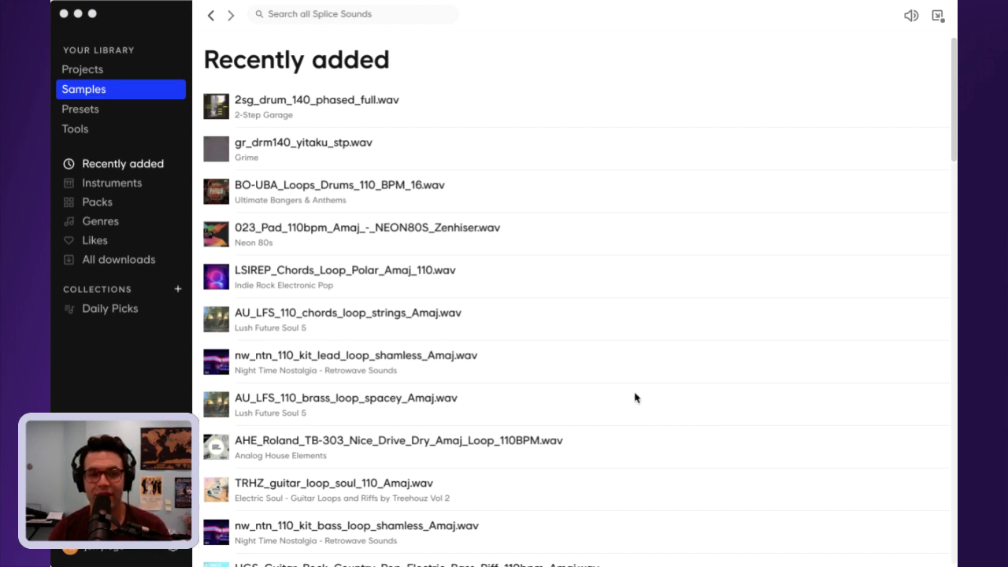
{"action": "left_click", "coordinate": [299, 403]}
{"action": "left_click", "coordinate": [312, 15]}
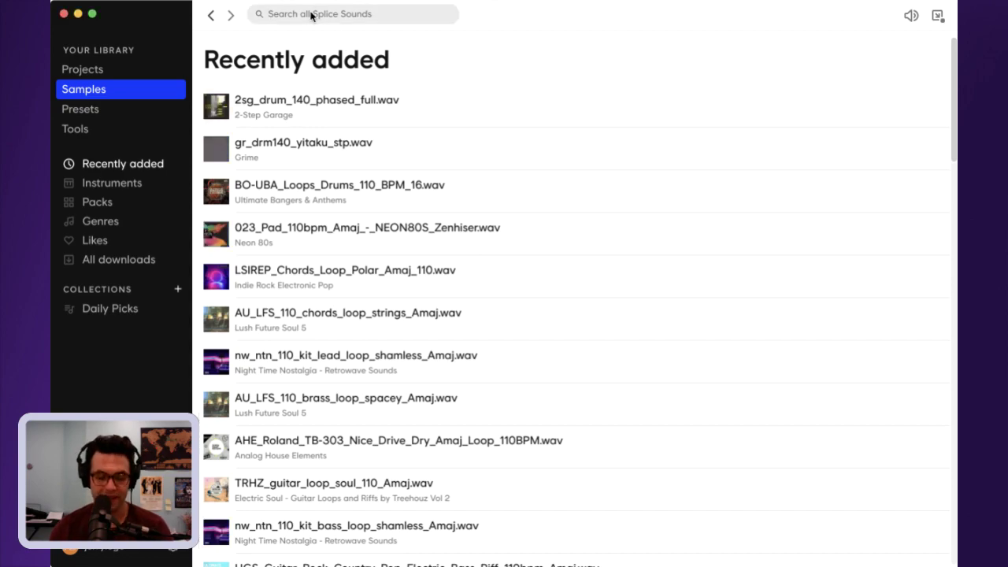
{"action": "left_click", "coordinate": [75, 96]}
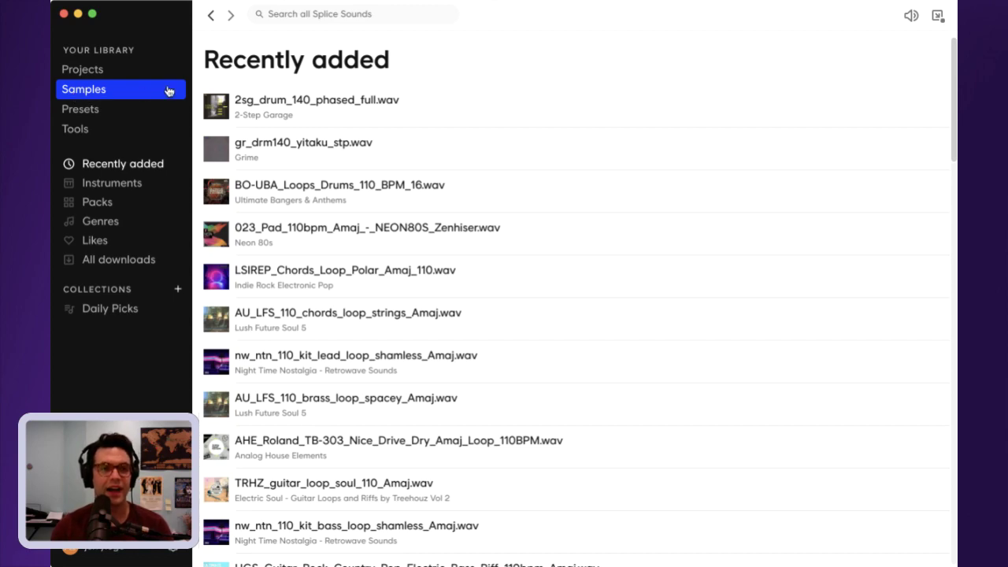
{"action": "left_click", "coordinate": [349, 15]}
{"action": "type", "text": "bass"}
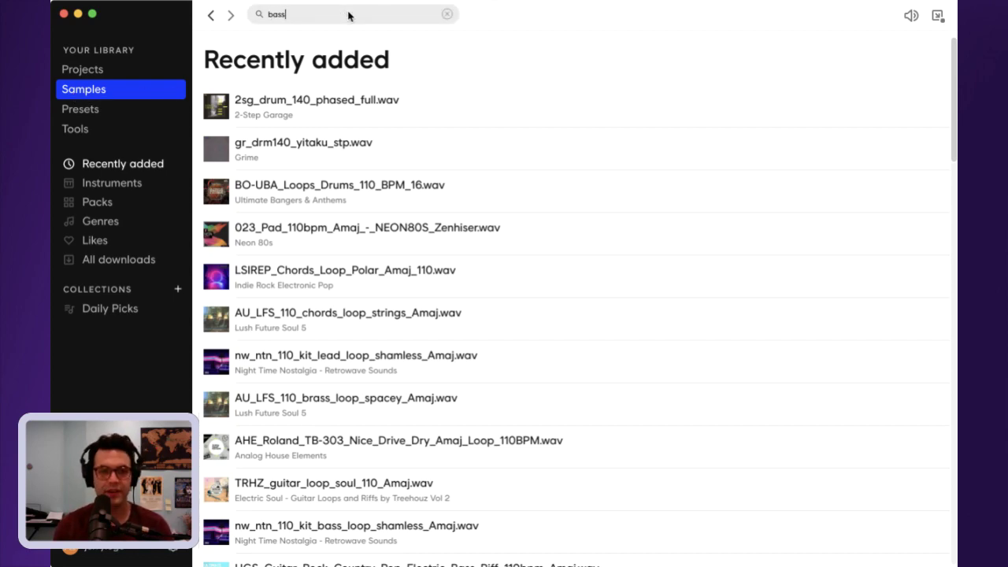
{"action": "key", "text": "Return"}
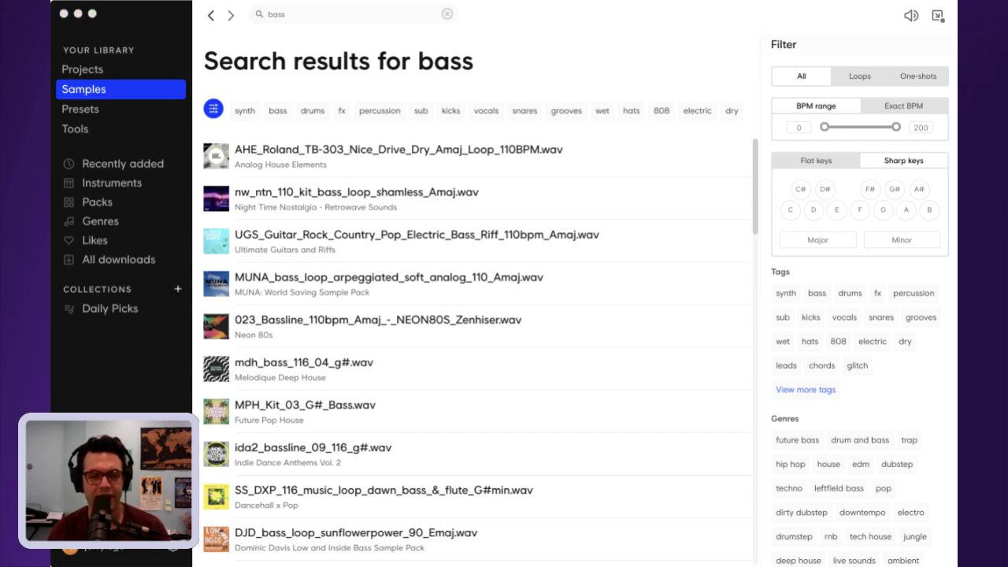
- Filter the bass samples to an exact tempo of 140 BPM
{"action": "key", "text": "super+Tab"}
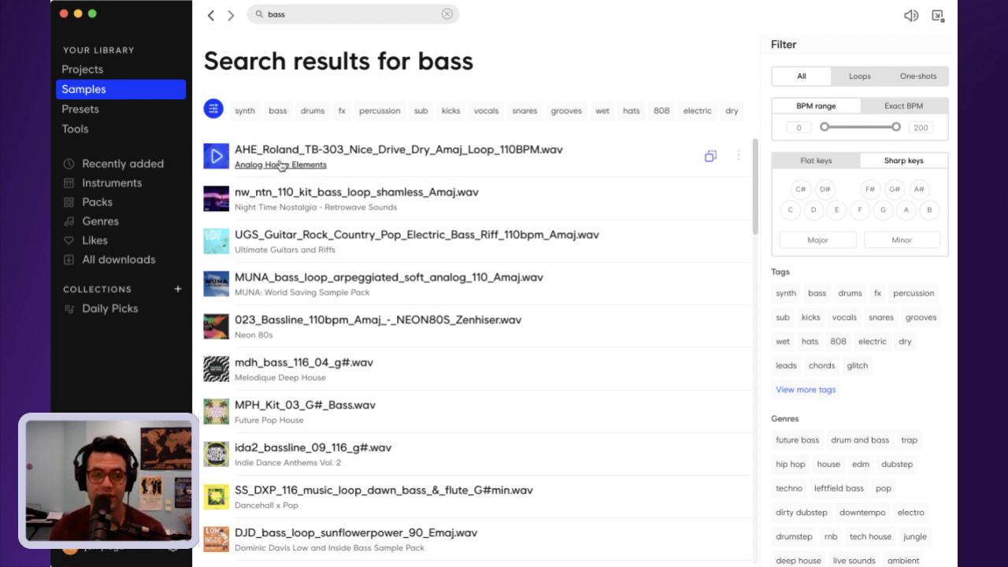
{"action": "left_click", "coordinate": [913, 112]}
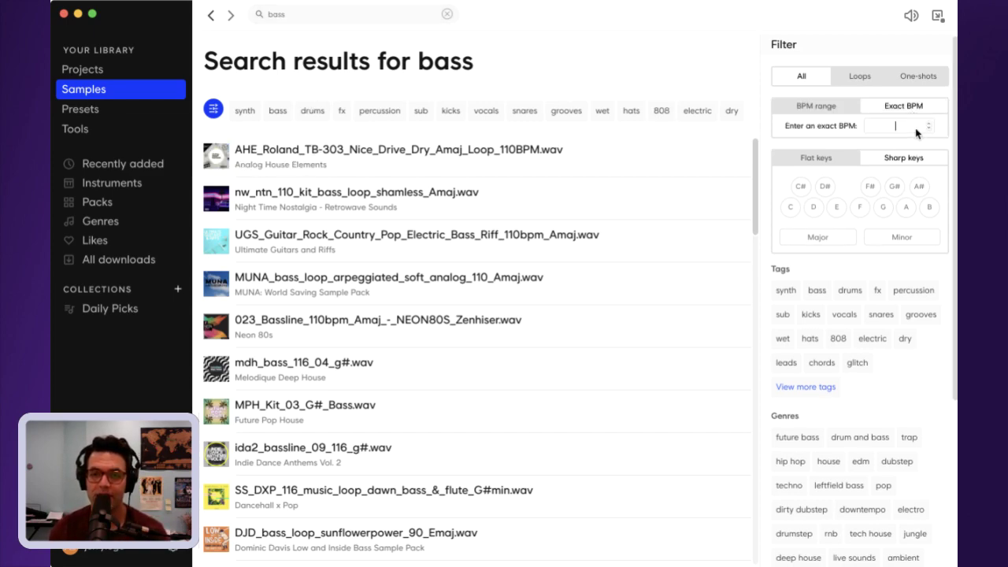
{"action": "type", "text": "140"}
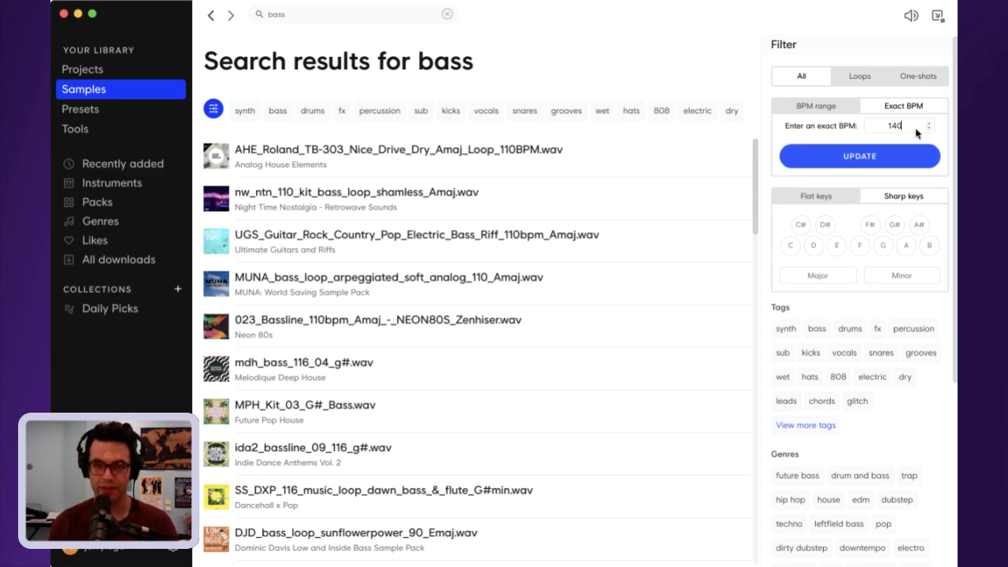
{"action": "left_click", "coordinate": [854, 155]}
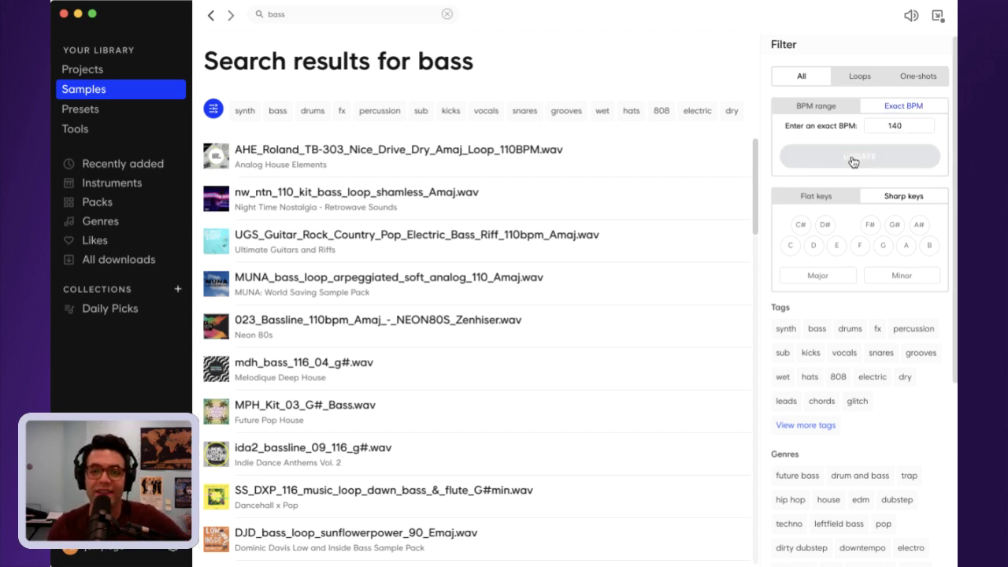
- Narrow the bass samples to the drum and bass and dirty dubstep genres
{"action": "scroll", "coordinate": [284, 275], "scroll_direction": "down", "scroll_amount": 3}
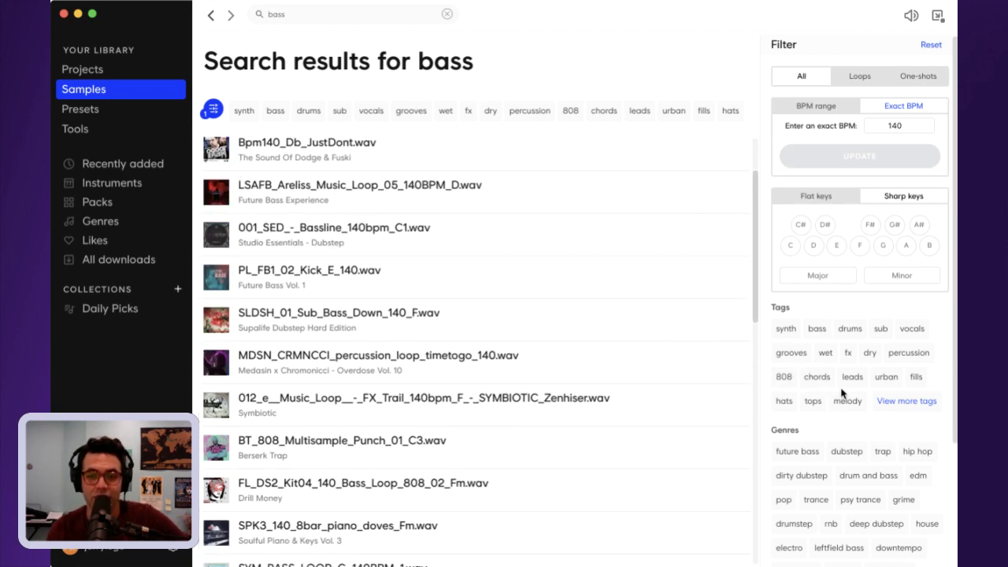
{"action": "scroll", "coordinate": [841, 398], "scroll_direction": "down", "scroll_amount": 1}
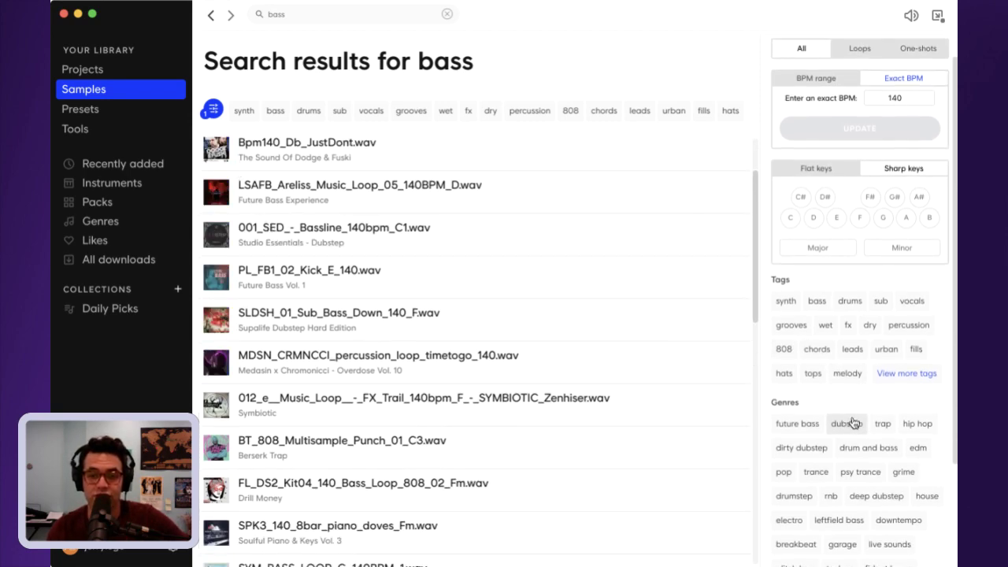
{"action": "left_click", "coordinate": [867, 449]}
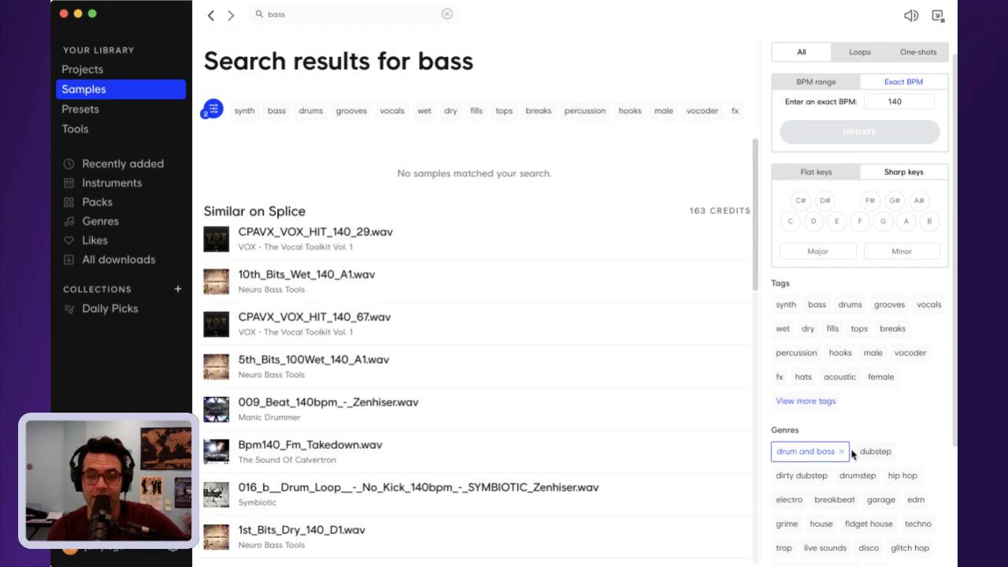
{"action": "left_click", "coordinate": [808, 476]}
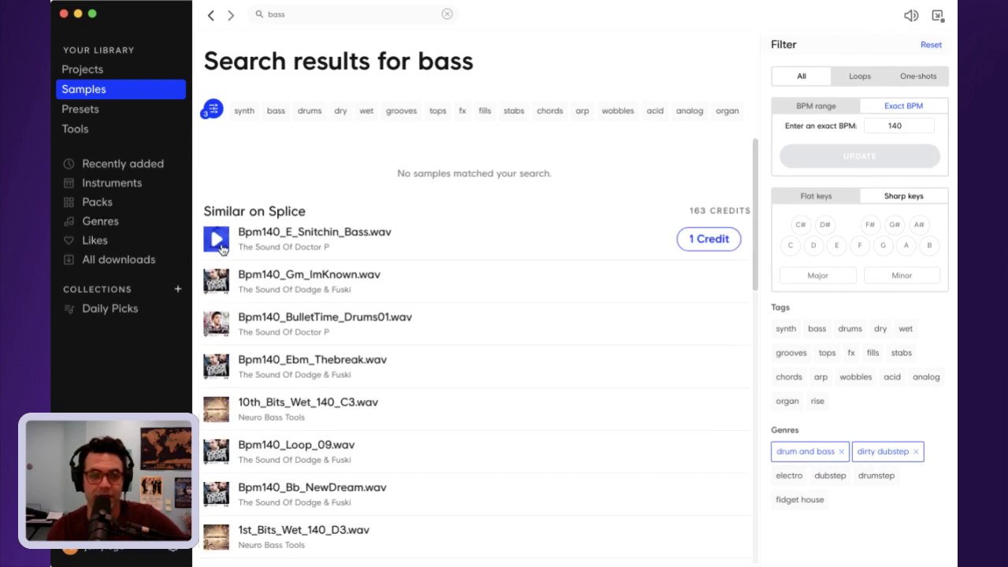
- Preview the first four suggested samples one by one, from Bpm140_E_Snitchin_Bass.wav through Bpm140_Ebm_Thebreak.wav
{"action": "left_click", "coordinate": [218, 242]}
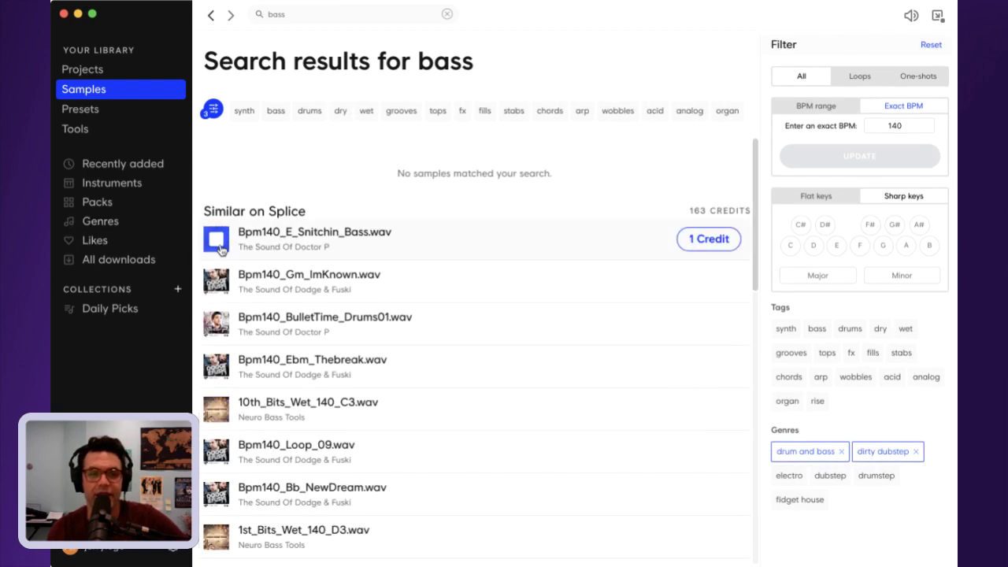
{"action": "left_click", "coordinate": [224, 293]}
{"action": "left_click", "coordinate": [219, 324]}
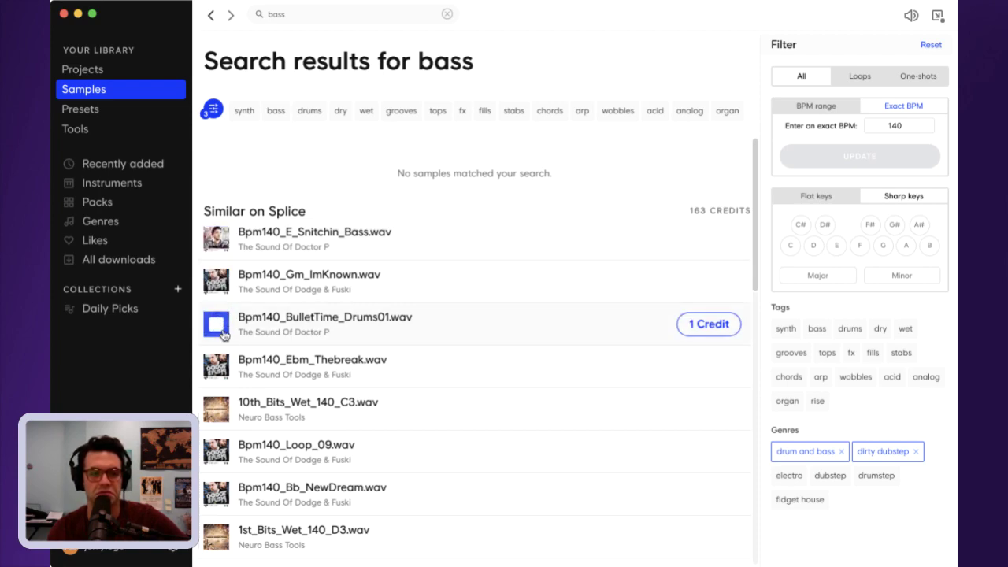
{"action": "left_click", "coordinate": [222, 374]}
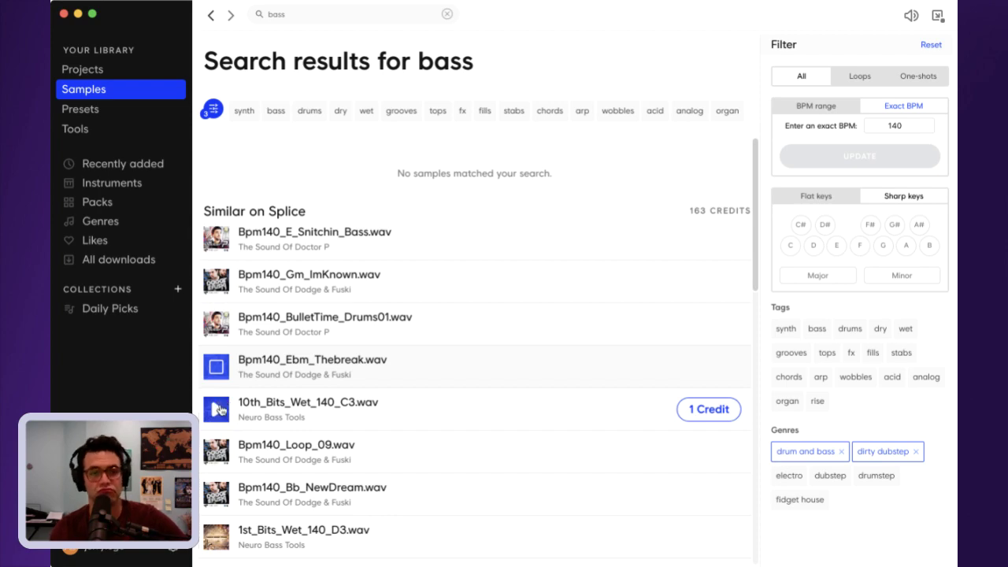
- Add the synth and bass tags to the 140 BPM bass sample filter
{"action": "left_click", "coordinate": [250, 112]}
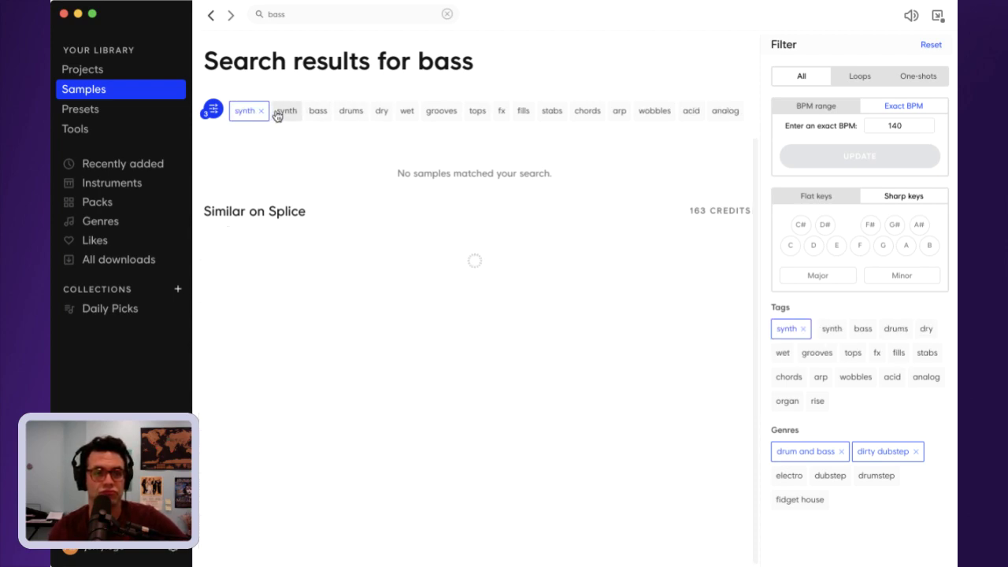
{"action": "left_click", "coordinate": [278, 114]}
- Preview the first six suggested synth bass samples one by one, from 6th_Bits_Dry_140_A2.wav through 12th_Bits_140_F2.wav
{"action": "left_click", "coordinate": [219, 245]}
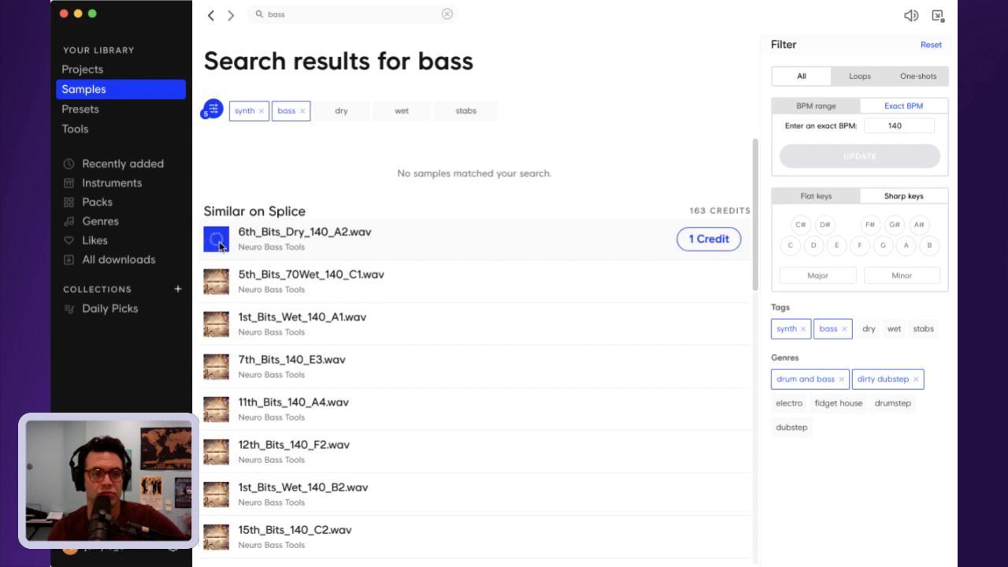
{"action": "scroll", "coordinate": [220, 246], "scroll_direction": "down", "scroll_amount": 1}
{"action": "left_click", "coordinate": [218, 279]}
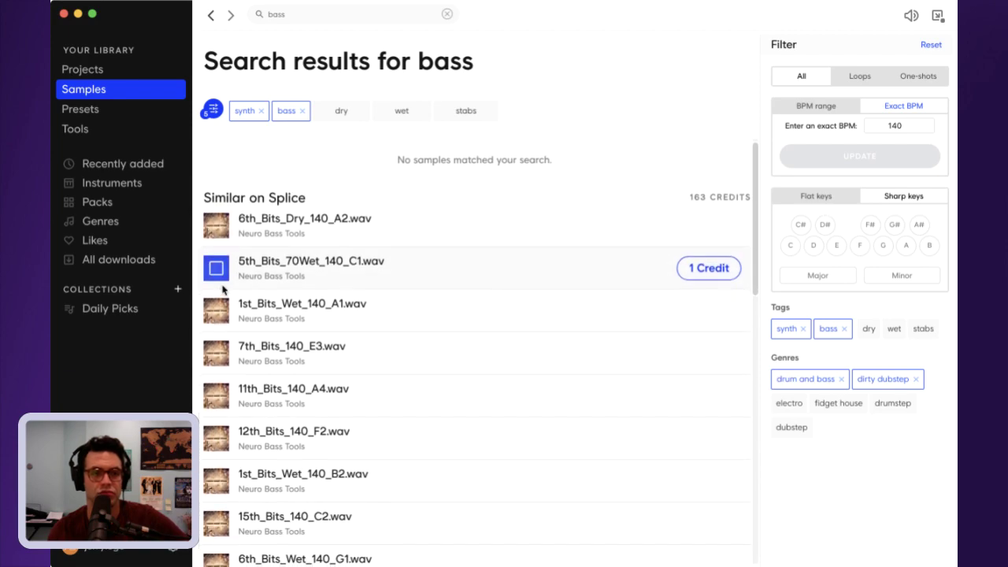
{"action": "left_click", "coordinate": [217, 311]}
{"action": "left_click", "coordinate": [217, 353]}
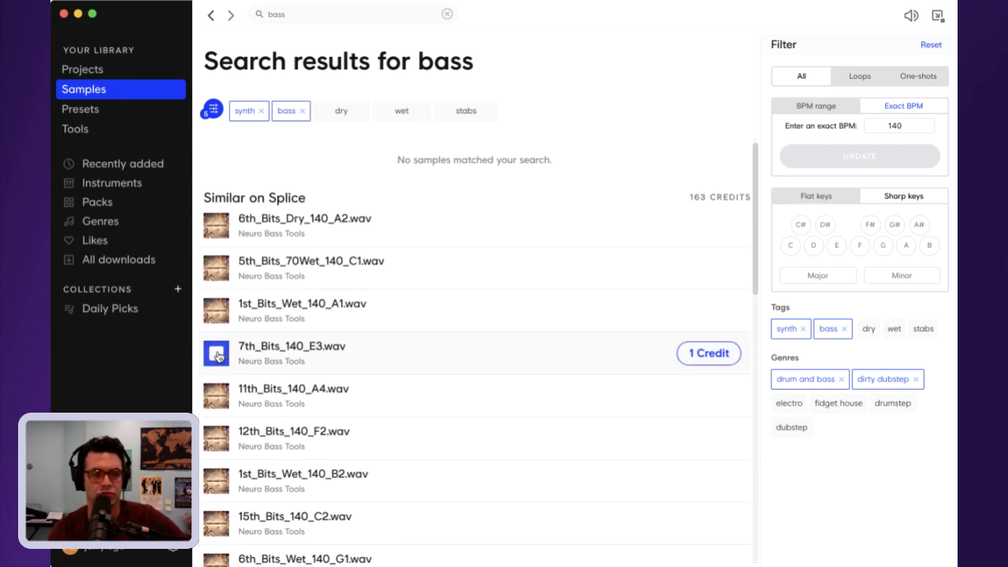
{"action": "left_click", "coordinate": [222, 395]}
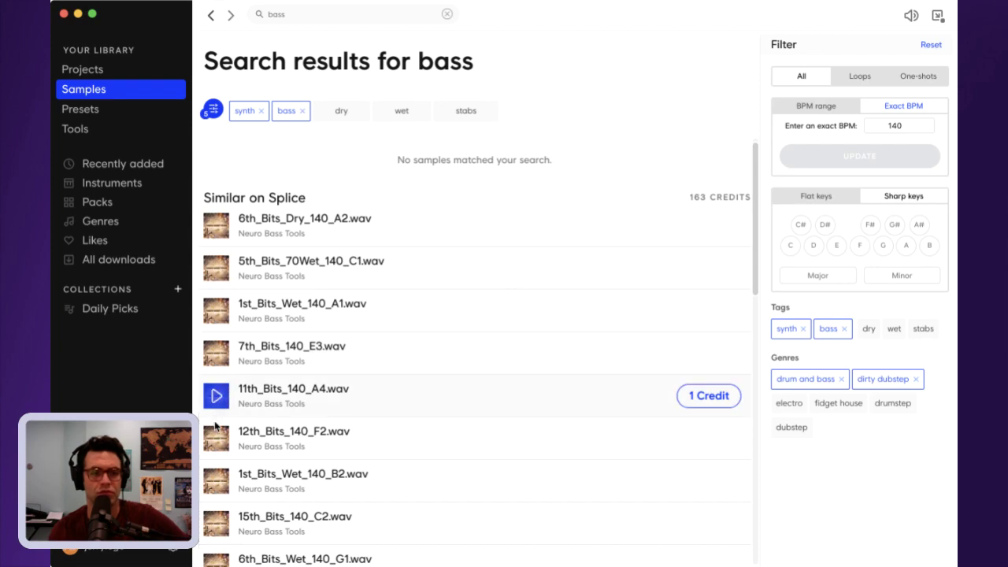
{"action": "left_click", "coordinate": [217, 437]}
- Look further through the suggested samples and preview Bpm140_Am_EverandEver_Bass.wav and Bpm140_Fm_SkyDive.wav
{"action": "scroll", "coordinate": [236, 445], "scroll_direction": "down", "scroll_amount": 3}
{"action": "scroll", "coordinate": [251, 440], "scroll_direction": "down", "scroll_amount": 14}
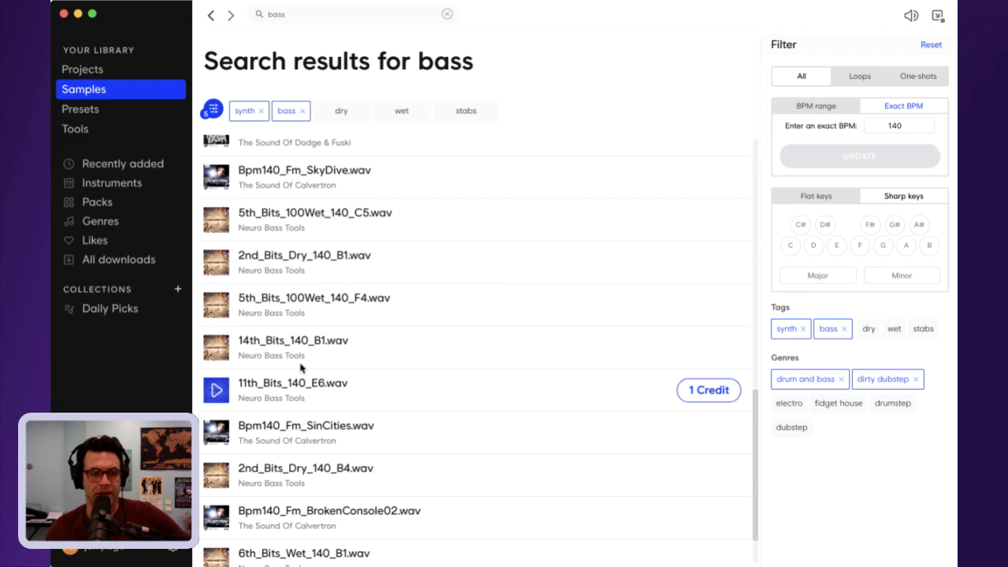
{"action": "scroll", "coordinate": [243, 292], "scroll_direction": "up", "scroll_amount": 1}
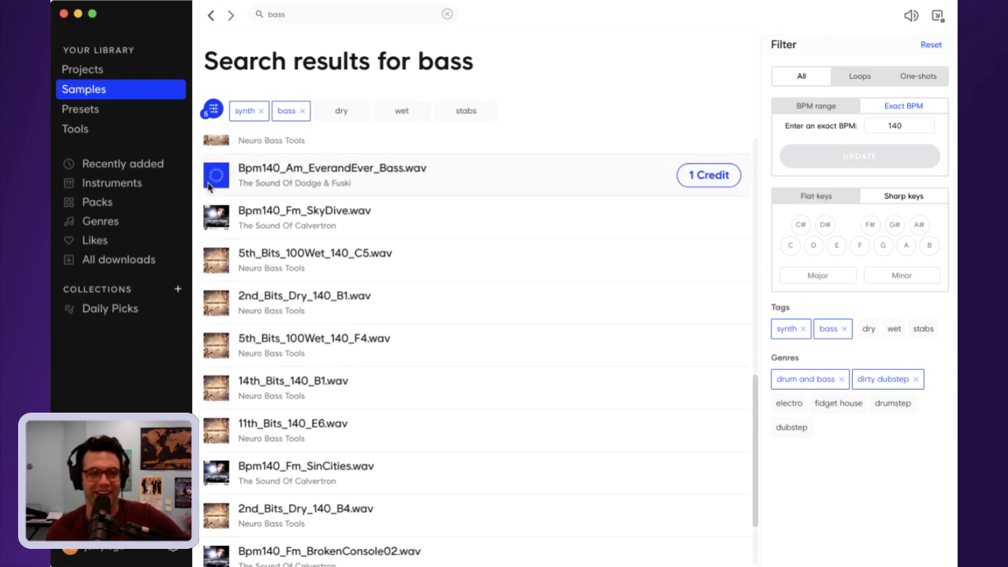
{"action": "left_click", "coordinate": [216, 214]}
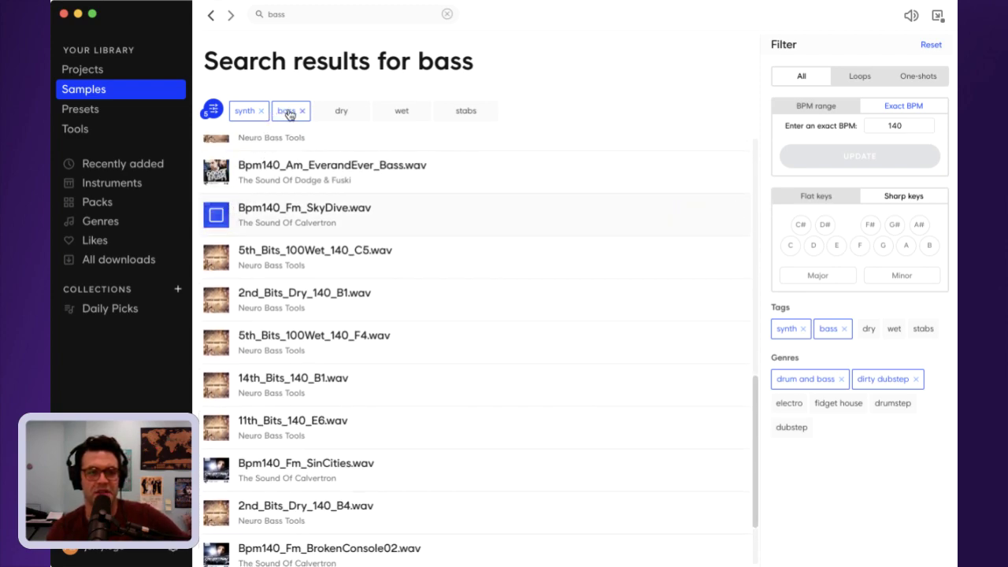
- Remove the dirty dubstep genre filter and preview 6th_Bits_Wet_140_B1.wav and Bpm140_G_ZombieMall_Bass.wav
{"action": "left_click", "coordinate": [914, 382]}
{"action": "left_click", "coordinate": [218, 239]}
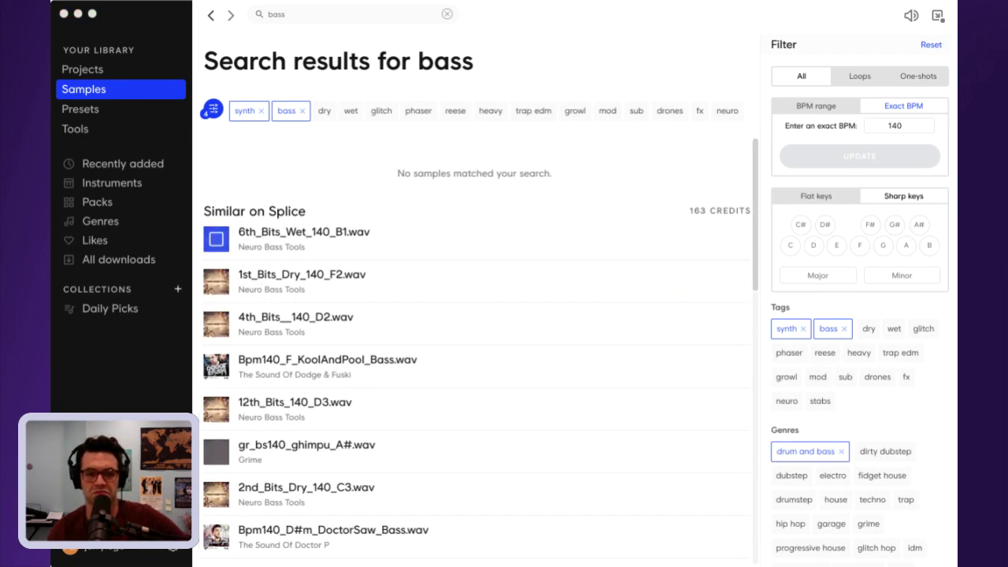
{"action": "scroll", "coordinate": [559, 362], "scroll_direction": "down", "scroll_amount": 5}
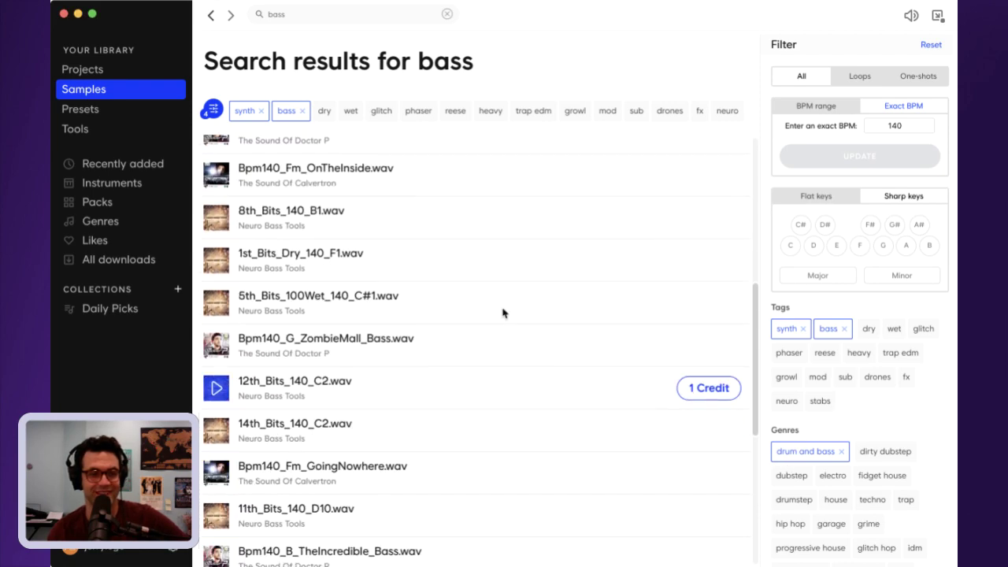
{"action": "left_click", "coordinate": [210, 359]}
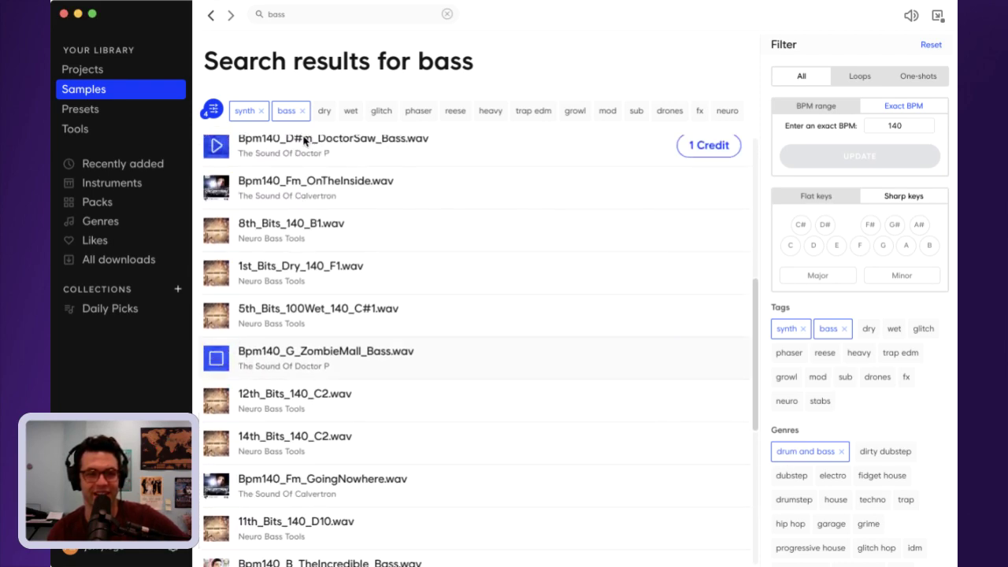
- Remove the drum and bass genre filter and preview the first suggested samples up to V_RIOT_140_bass_loop_major_chords_01_F.wav
{"action": "left_click", "coordinate": [844, 454]}
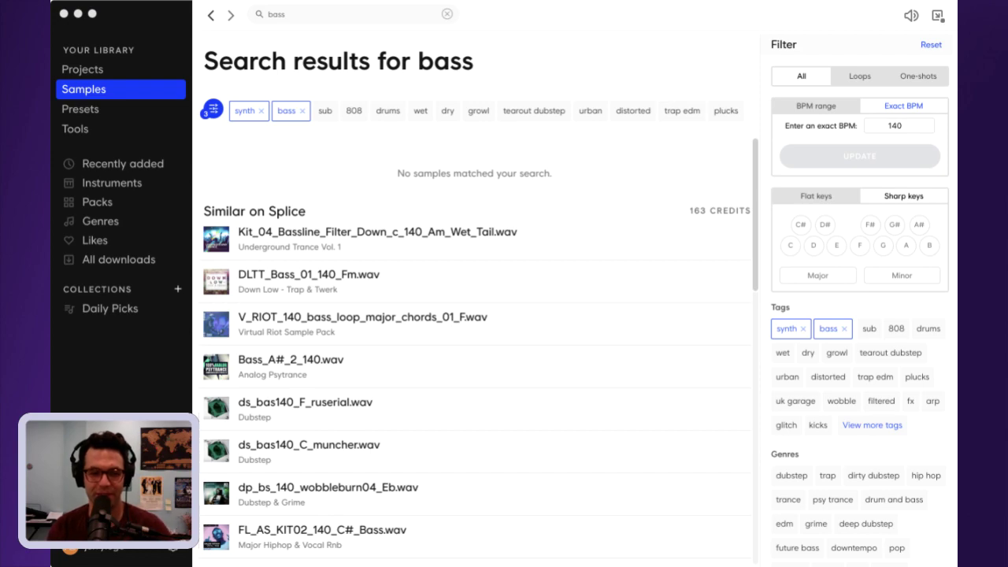
{"action": "left_click", "coordinate": [213, 285]}
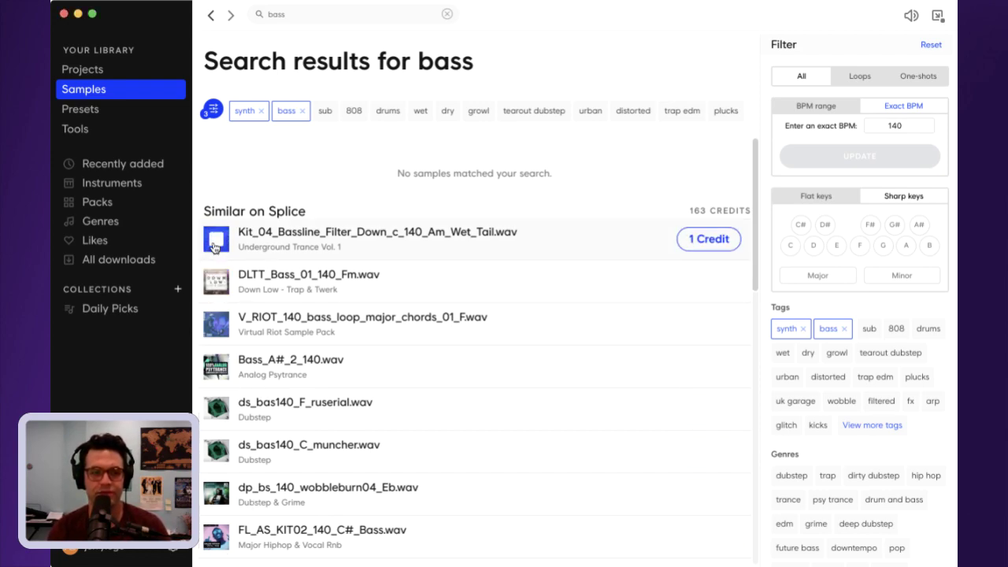
{"action": "left_click", "coordinate": [217, 323]}
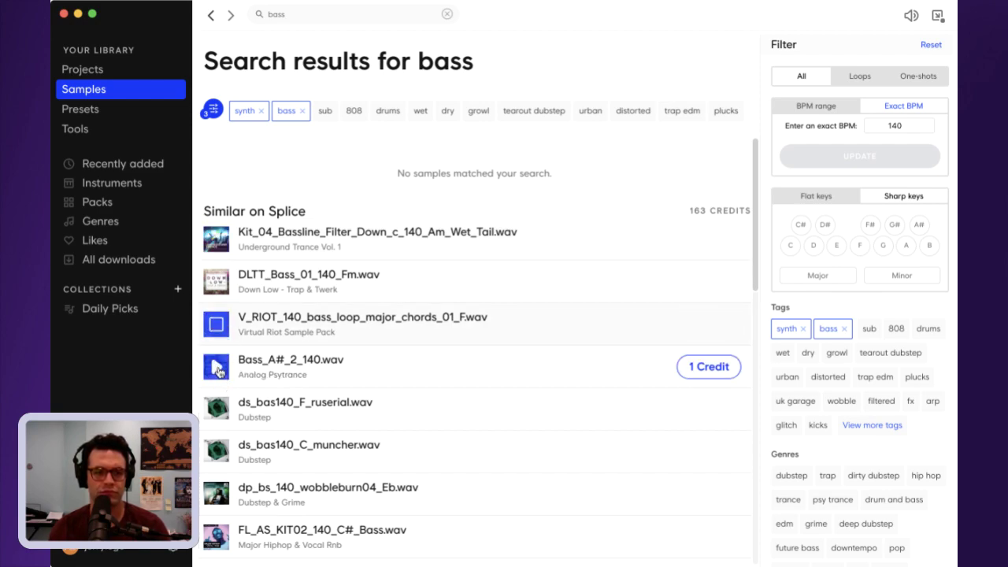
- Download V_RIOT_140_bass_loop_major_chords_01_F.wav for one credit and open its enclosing folder
{"action": "left_click", "coordinate": [699, 326]}
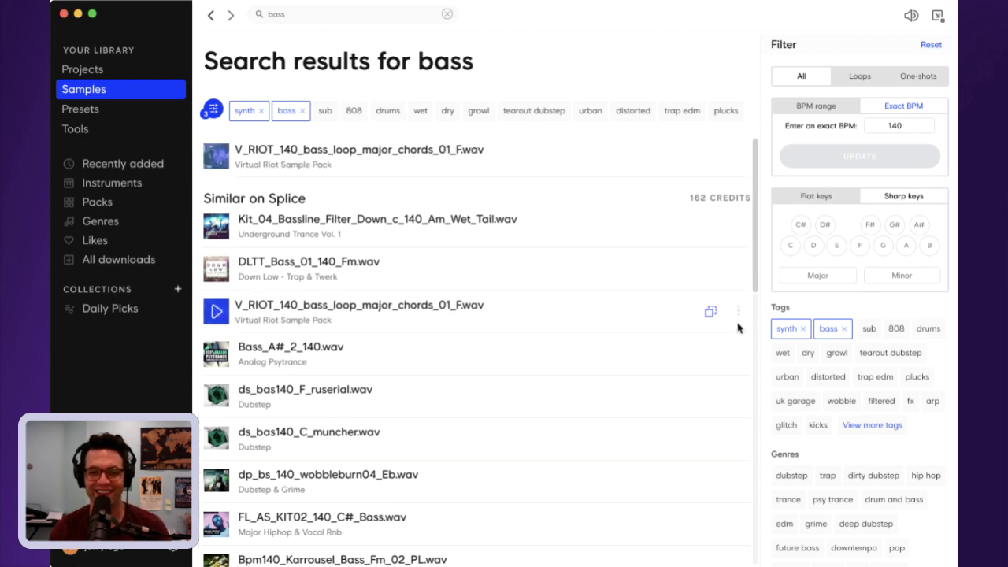
{"action": "left_click", "coordinate": [738, 157]}
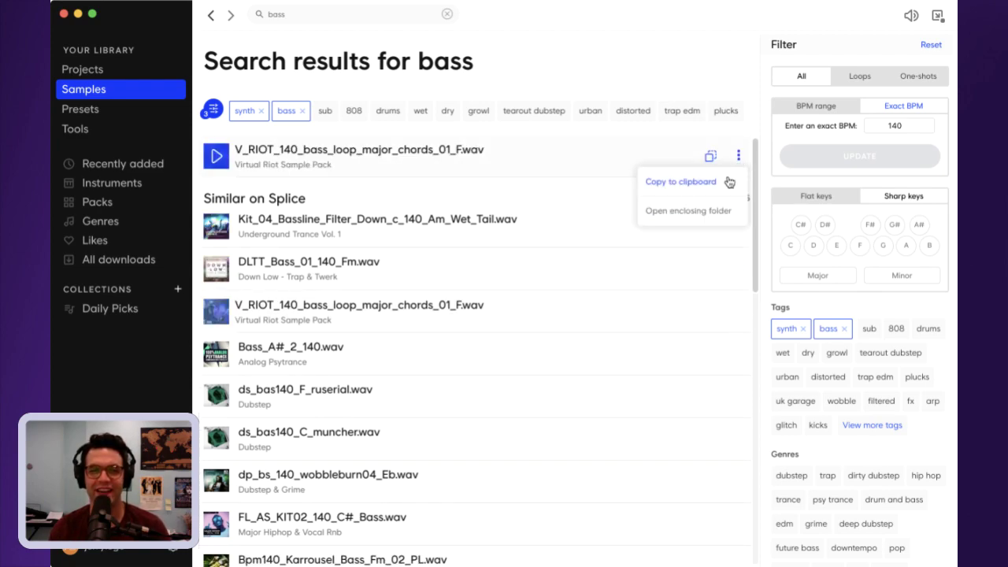
{"action": "left_click", "coordinate": [712, 210]}
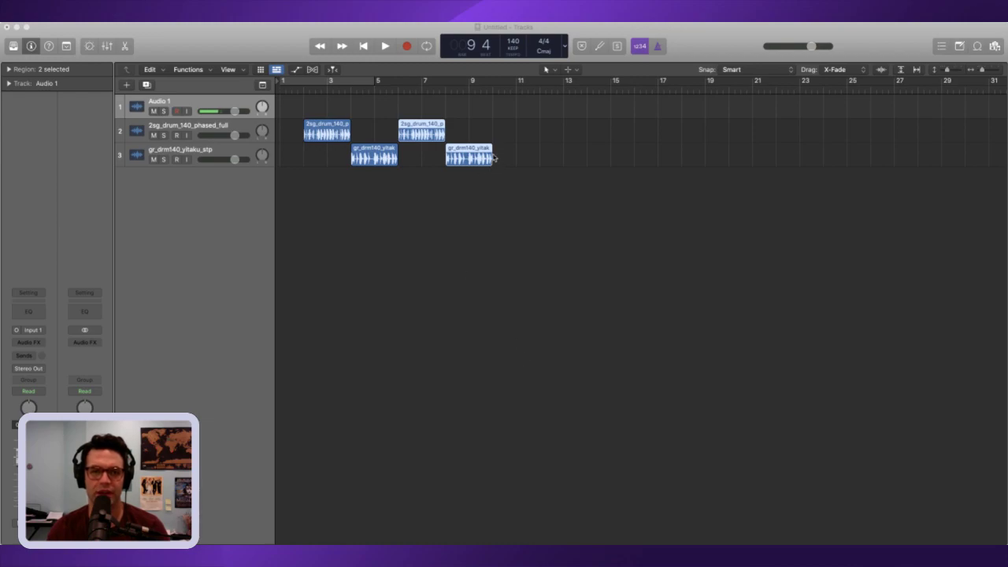
- Switch to Logic Pro, place the V_RIOT bass loop at bar 2 on a new track below the drums, and play the arrangement
{"action": "left_click_drag", "start_coordinate": [493, 190], "coordinate": [305, 225]}
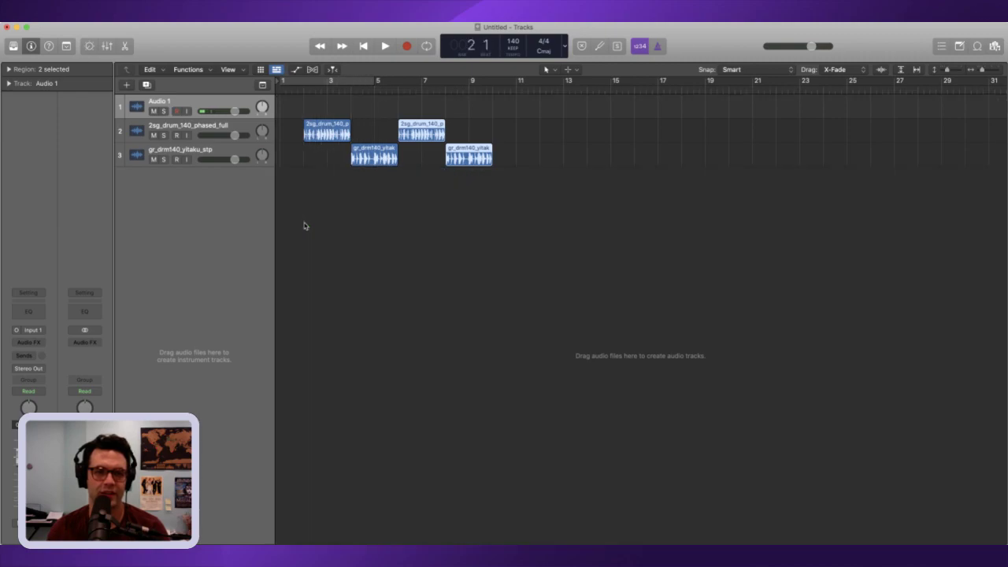
{"action": "key", "text": "space"}
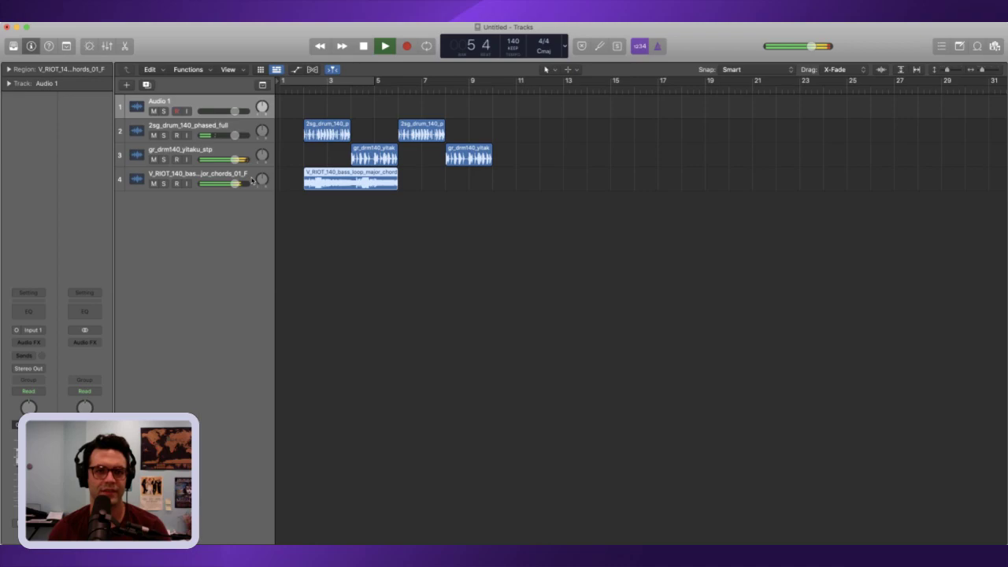
{"action": "key", "text": "space"}
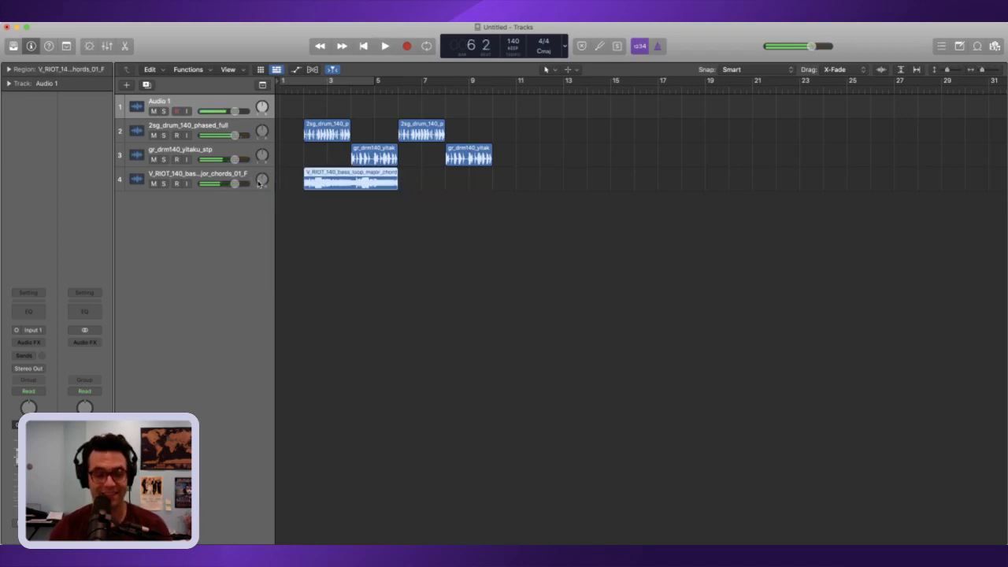
{"action": "key", "text": "period"}
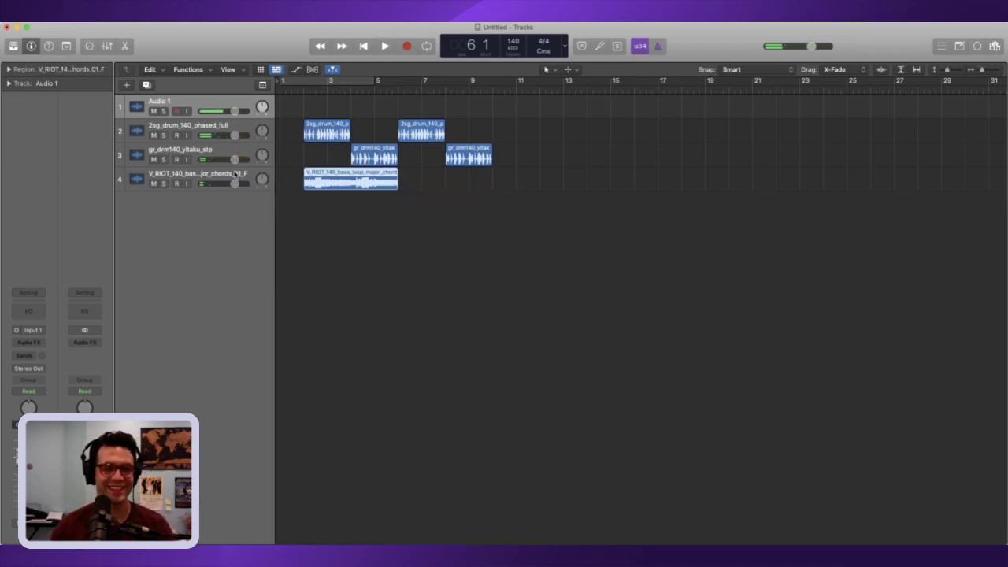
- Repeat the V_RIOT bass loop once on its track and play the arrangement from bar 1
{"action": "left_click", "coordinate": [229, 178]}
{"action": "key", "text": "super+r"}
{"action": "left_click_drag", "start_coordinate": [320, 85], "coordinate": [297, 90]}
{"action": "left_click", "coordinate": [215, 124]}
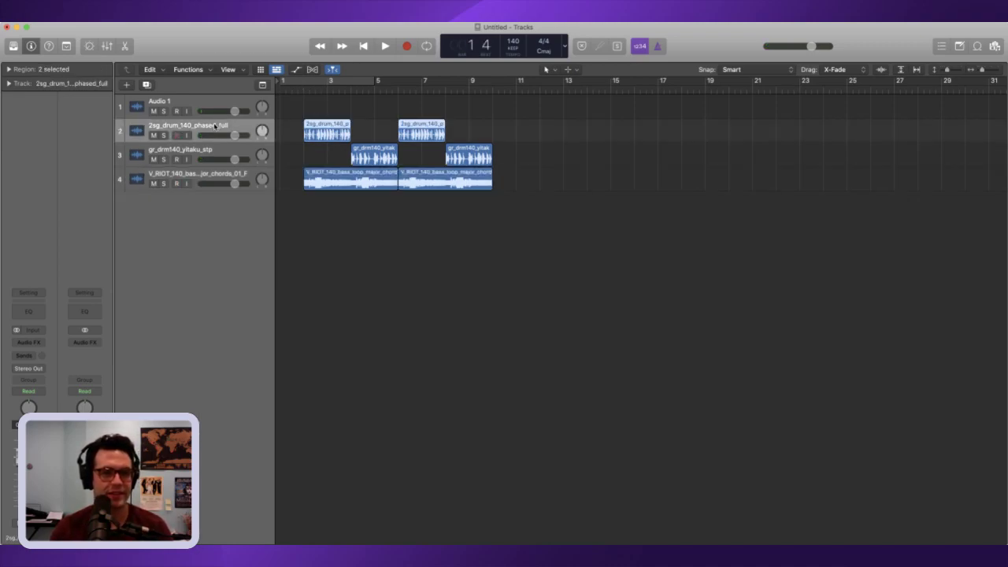
{"action": "key", "text": "space"}
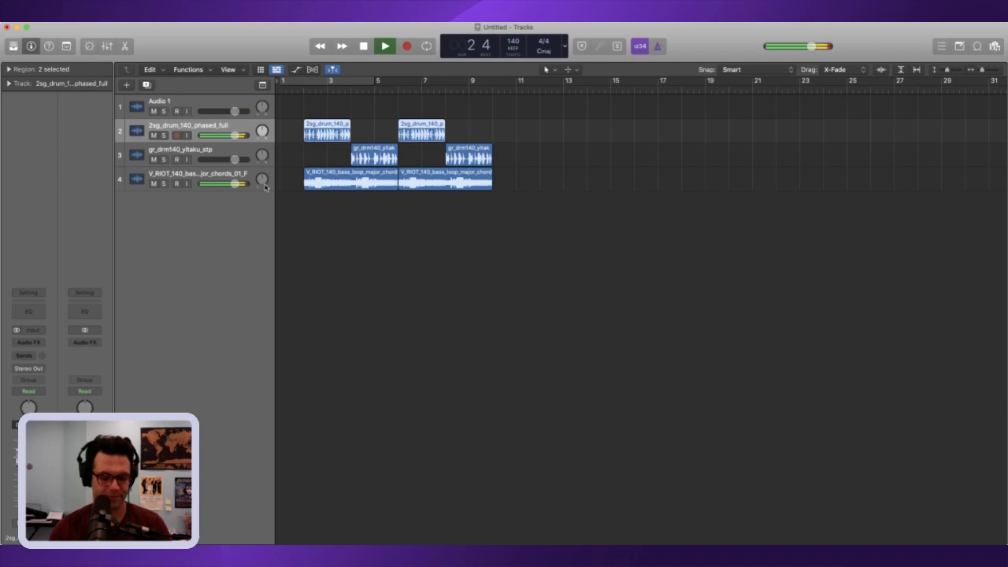
{"action": "key", "text": "space"}
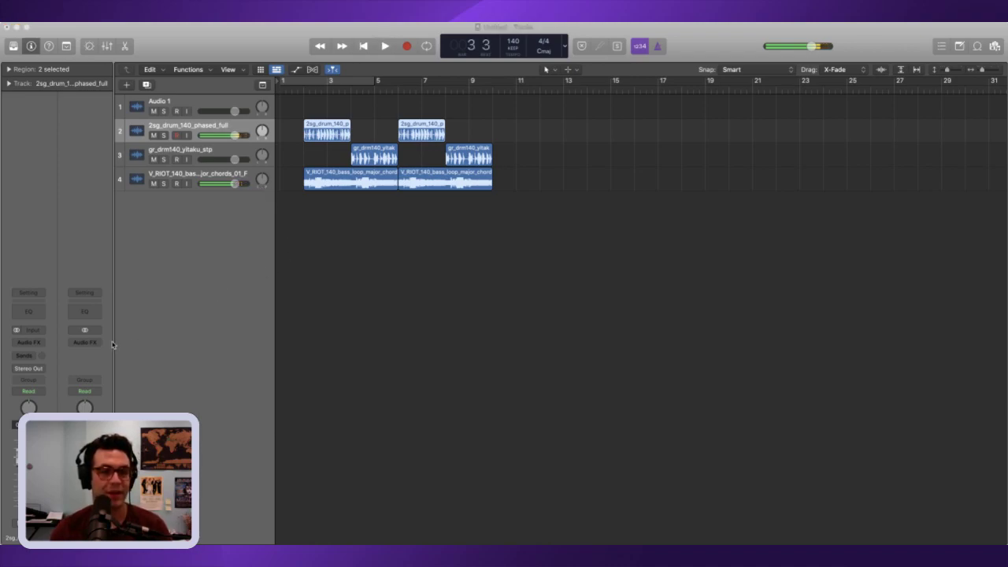
- Open the mixer and, during playback, lower the two drum loop tracks and the V_RIOT bass track together to about -4.9 dB
{"action": "key", "text": "shift+Down"}
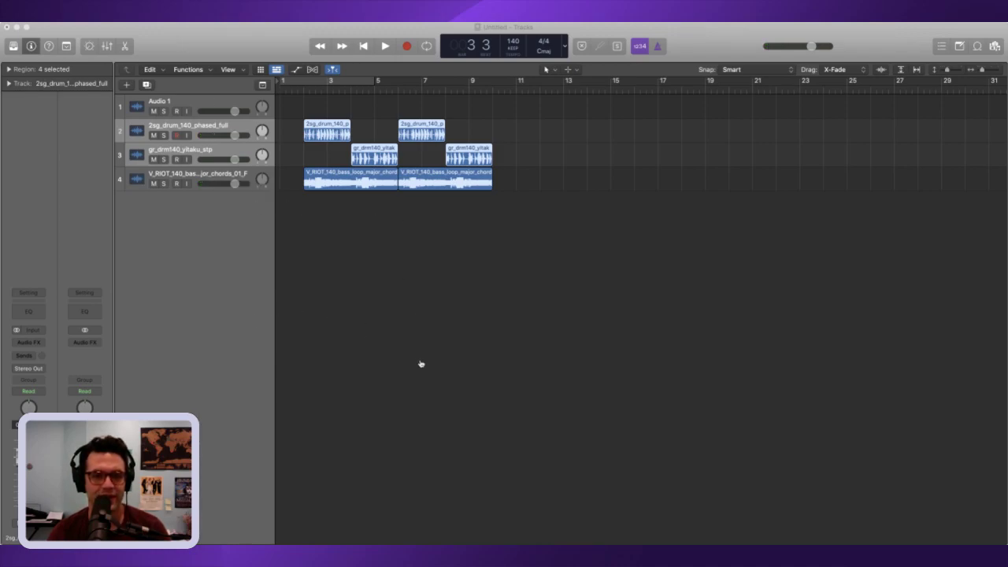
{"action": "key", "text": "super+2"}
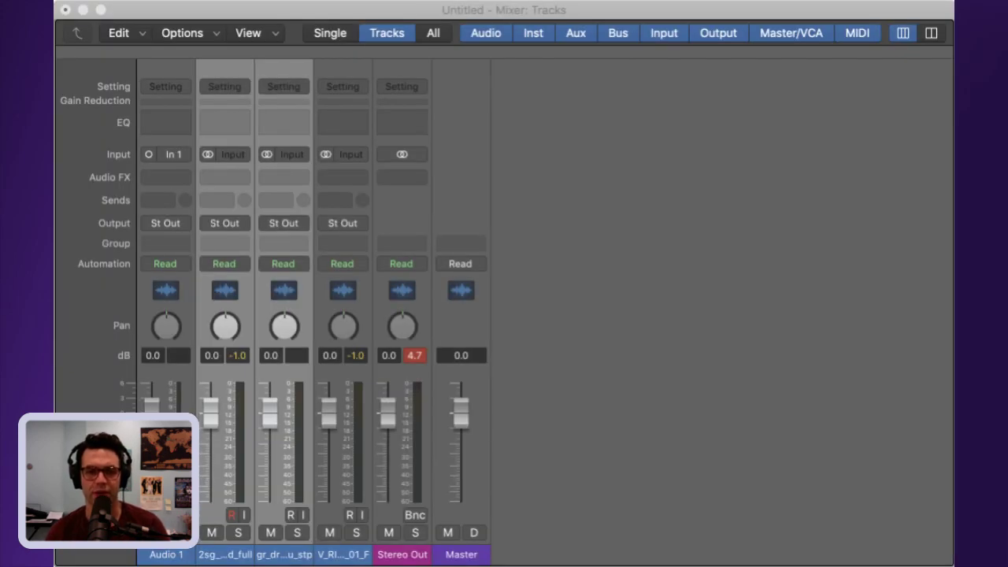
{"action": "left_click", "coordinate": [918, 471]}
{"action": "key", "text": "space"}
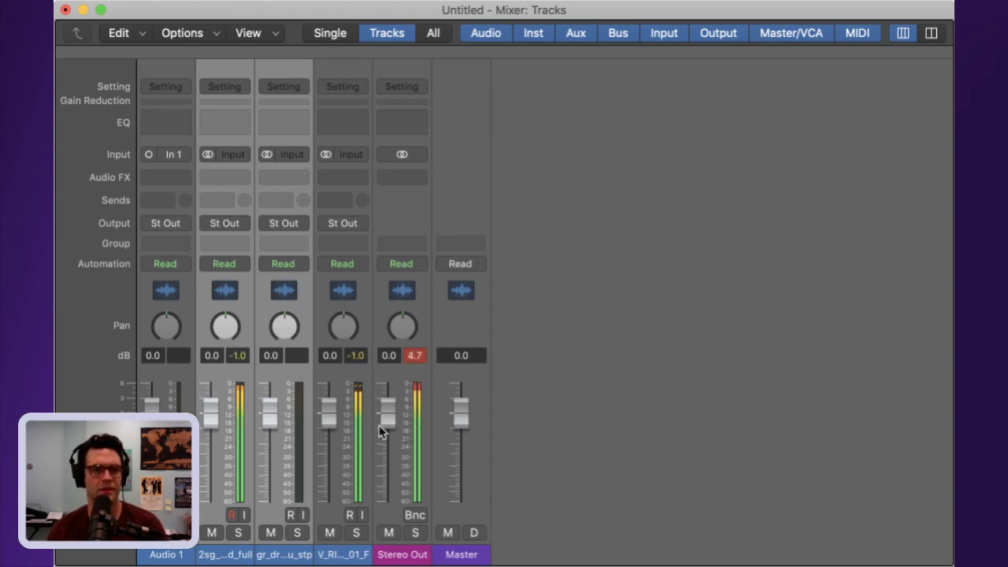
{"action": "left_click", "coordinate": [238, 532]}
{"action": "left_click", "coordinate": [297, 533]}
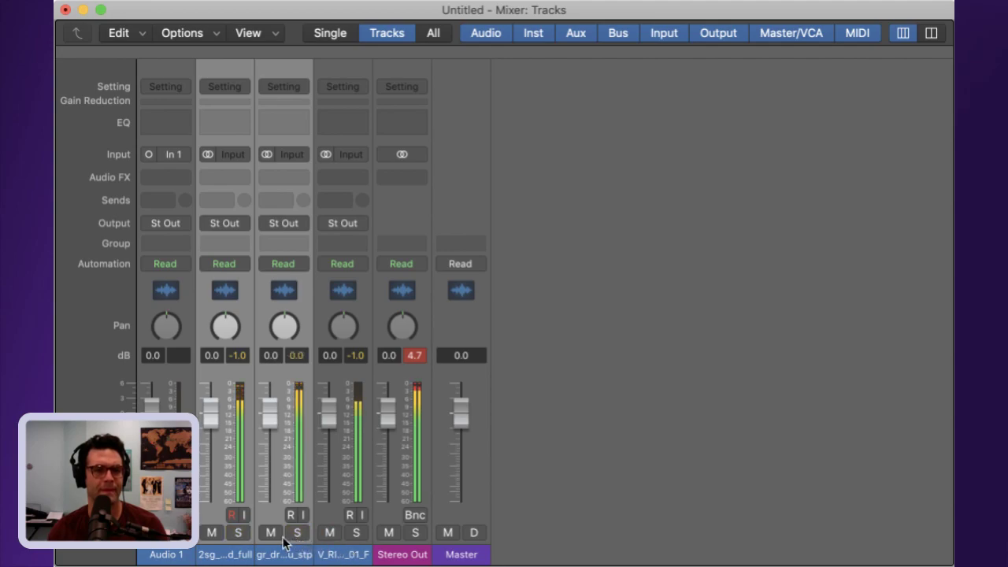
{"action": "left_click", "coordinate": [339, 555], "text": "shift"}
{"action": "left_click_drag", "start_coordinate": [329, 411], "coordinate": [331, 441]}
- Reset the Stereo Out peak reading and set the gr_drm140_yitaku_stp track's level to -4.2 dB
{"action": "left_click", "coordinate": [418, 357]}
{"action": "left_click", "coordinate": [622, 372]}
{"action": "left_click_drag", "start_coordinate": [270, 438], "coordinate": [268, 433]}
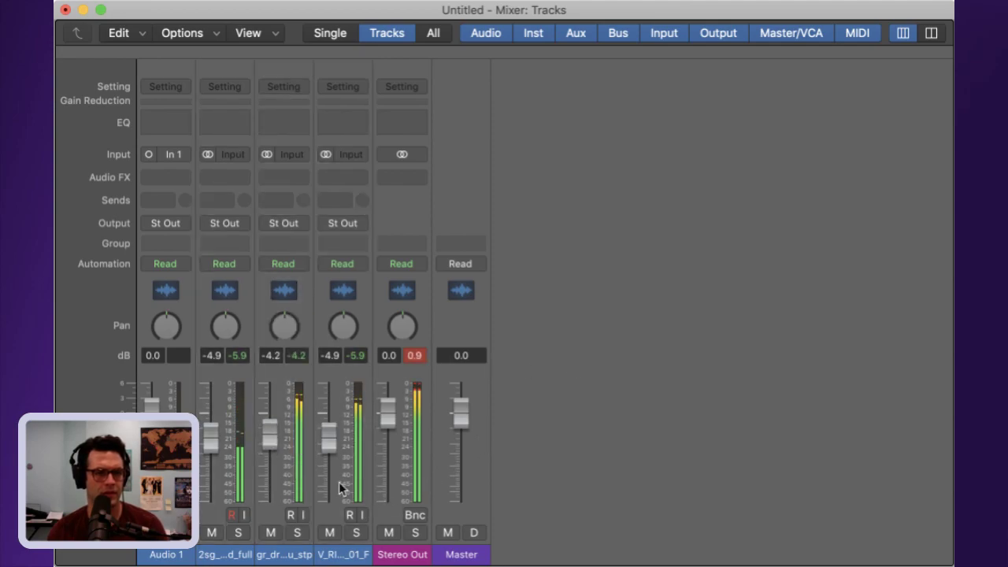
- Select the V_RIOT bass and gr_drm140_yitaku_stp channels and lower their faders slightly together
{"action": "left_click", "coordinate": [344, 554]}
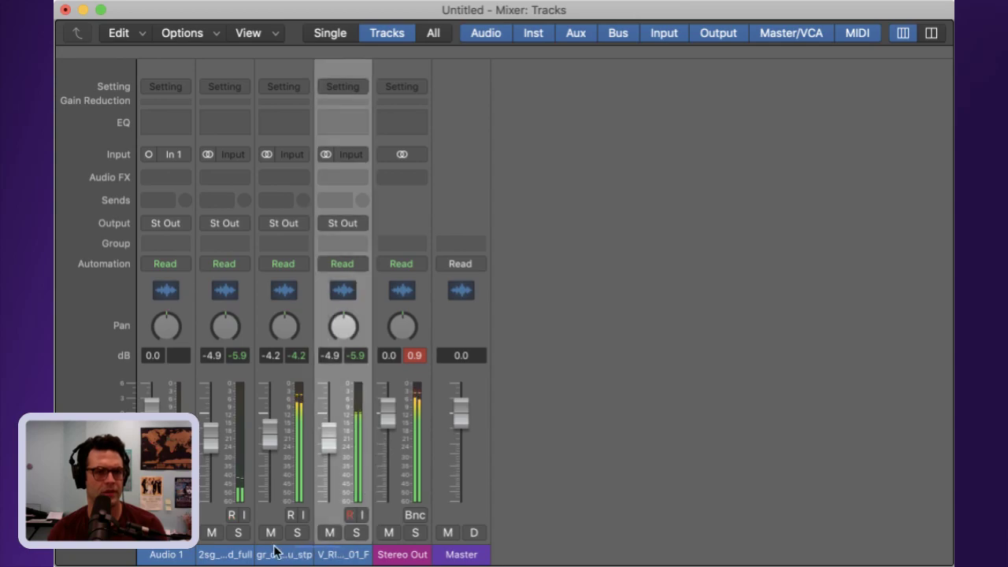
{"action": "left_click", "coordinate": [296, 554], "text": "shift"}
{"action": "left_click_drag", "start_coordinate": [349, 448], "coordinate": [349, 450]}
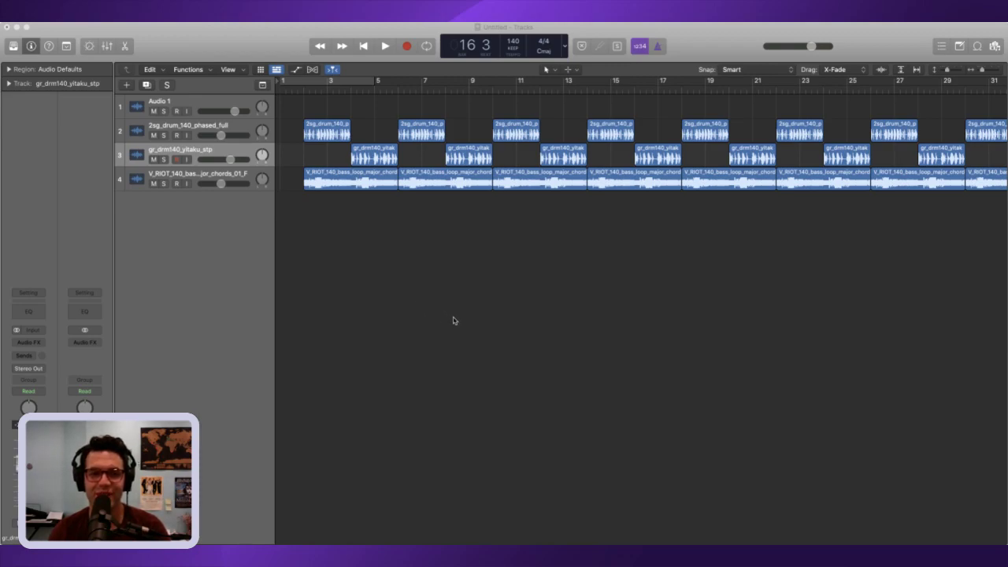
- Play the extended drum and bass arrangement from the beginning of the project
{"action": "key", "text": "Return"}
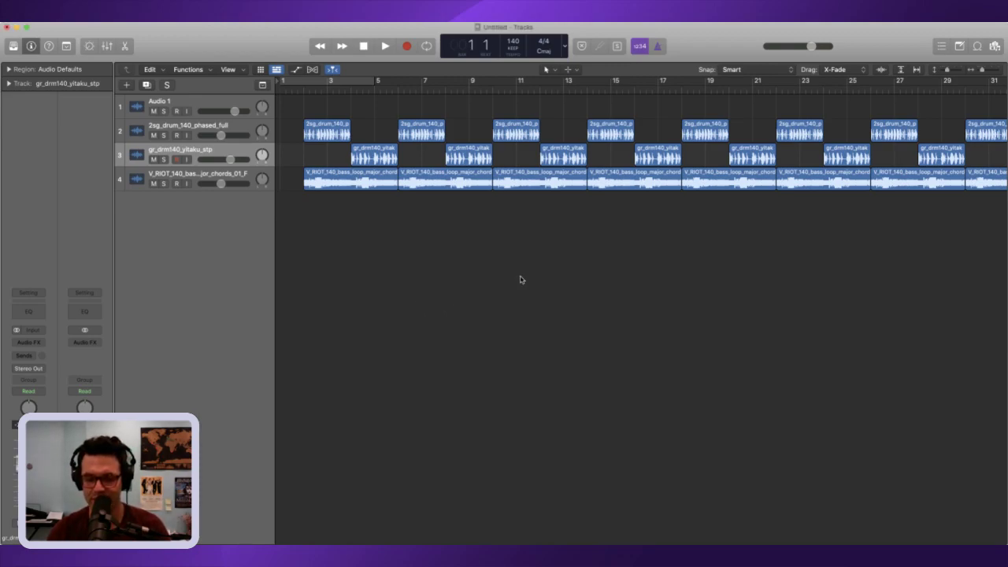
{"action": "key", "text": "space"}
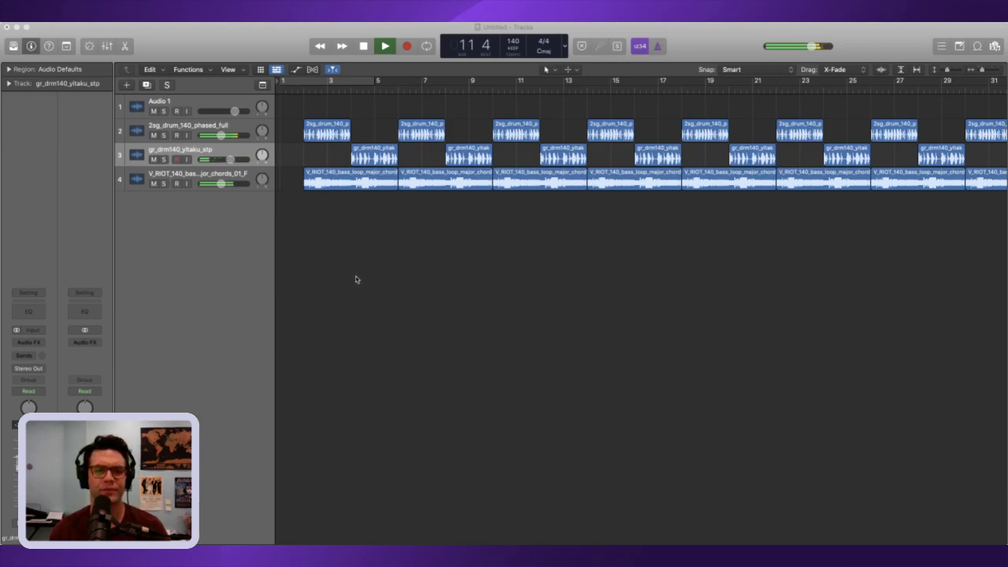
{"action": "key", "text": "space"}
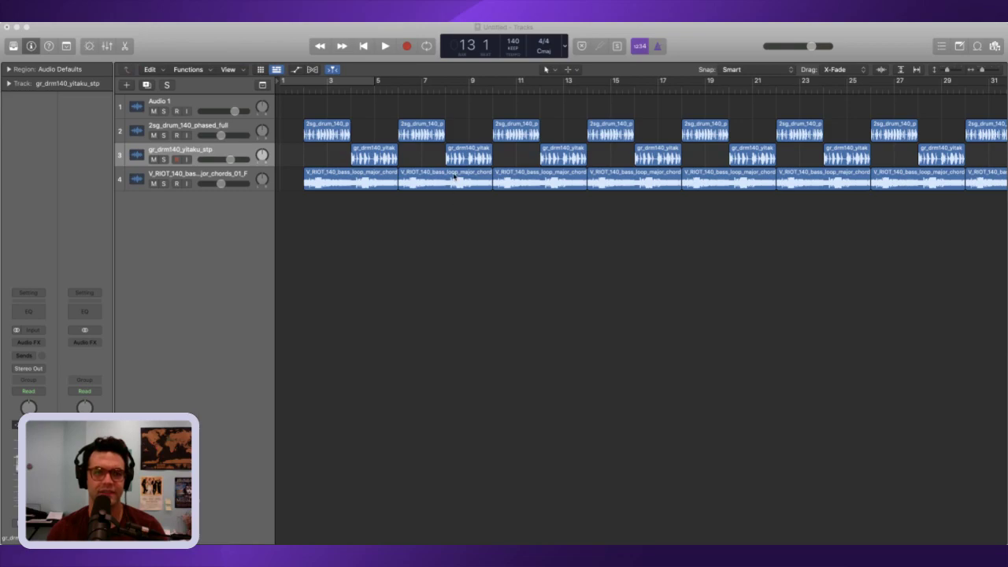
- Place the tp_fg_140_kit_full_loop_haunting_Fmaj sample at bar 10 on a new track below the bass loop
{"action": "left_click_drag", "start_coordinate": [461, 197], "coordinate": [494, 307]}
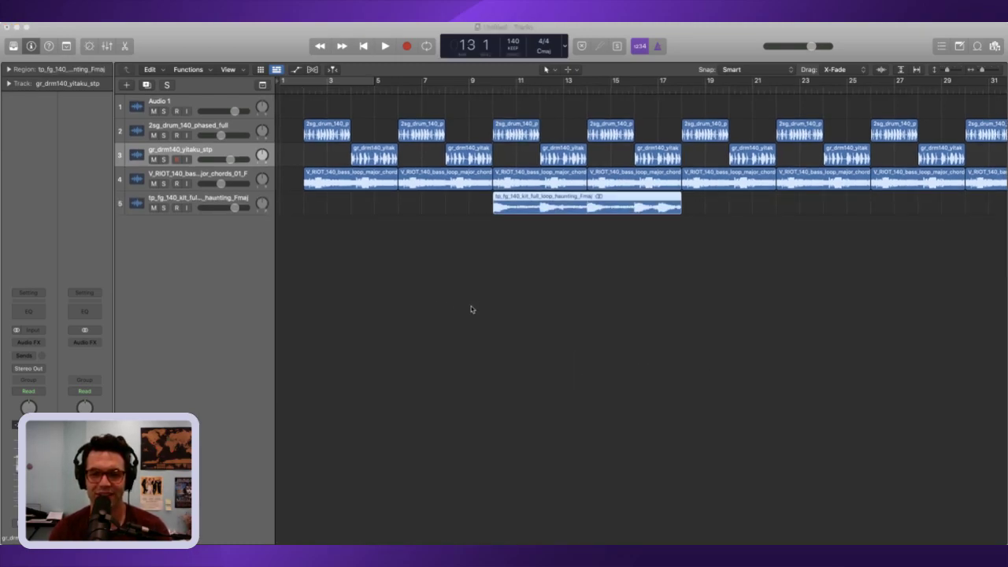
- Play the arrangement from around bar 9 and lower the tp_fg_140_kit_full_loop_haunting_Fmaj track's level
{"action": "left_click", "coordinate": [426, 378]}
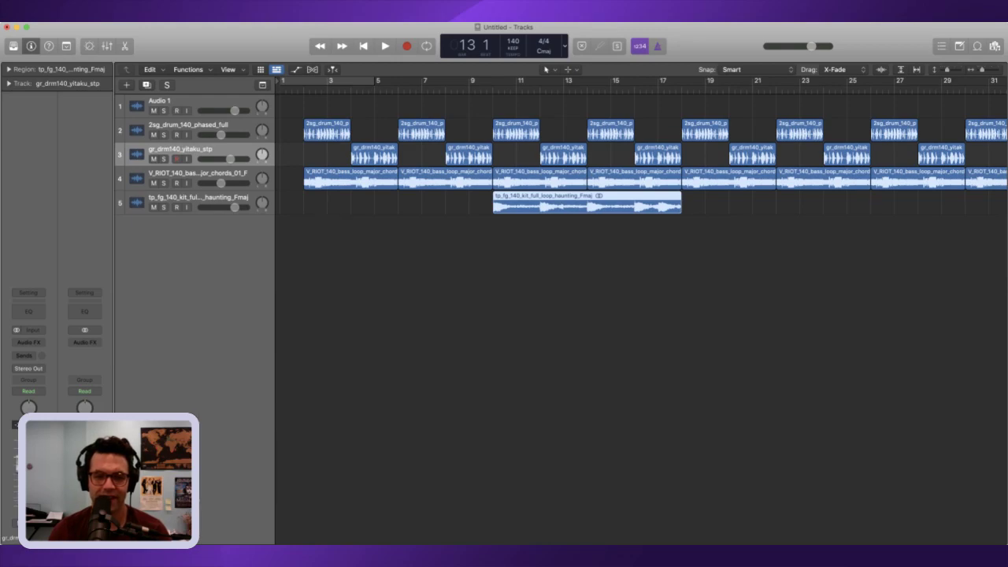
{"action": "scroll", "coordinate": [477, 292], "scroll_direction": "right", "scroll_amount": 1}
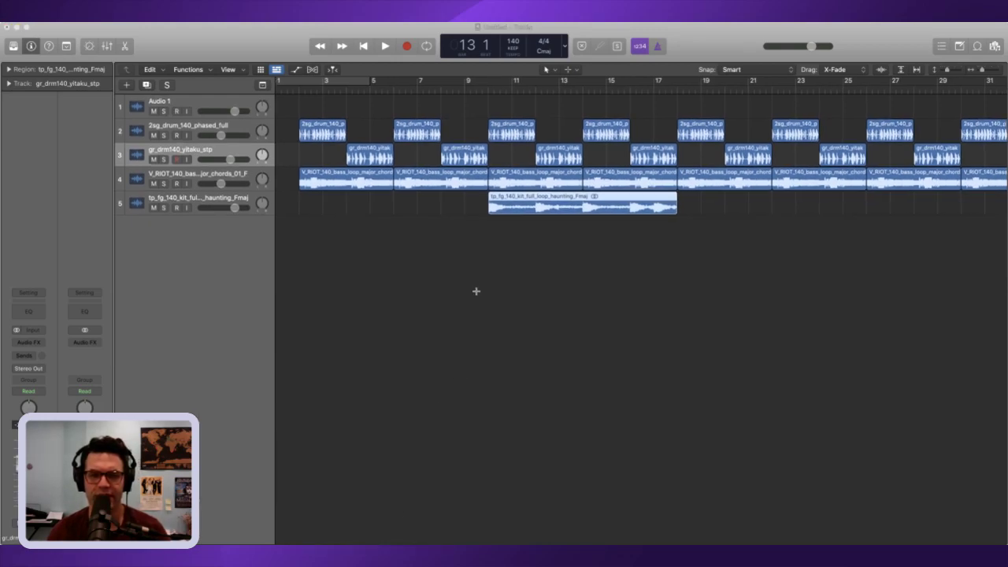
{"action": "left_click", "coordinate": [473, 87]}
{"action": "key", "text": "space"}
{"action": "left_click", "coordinate": [186, 207]}
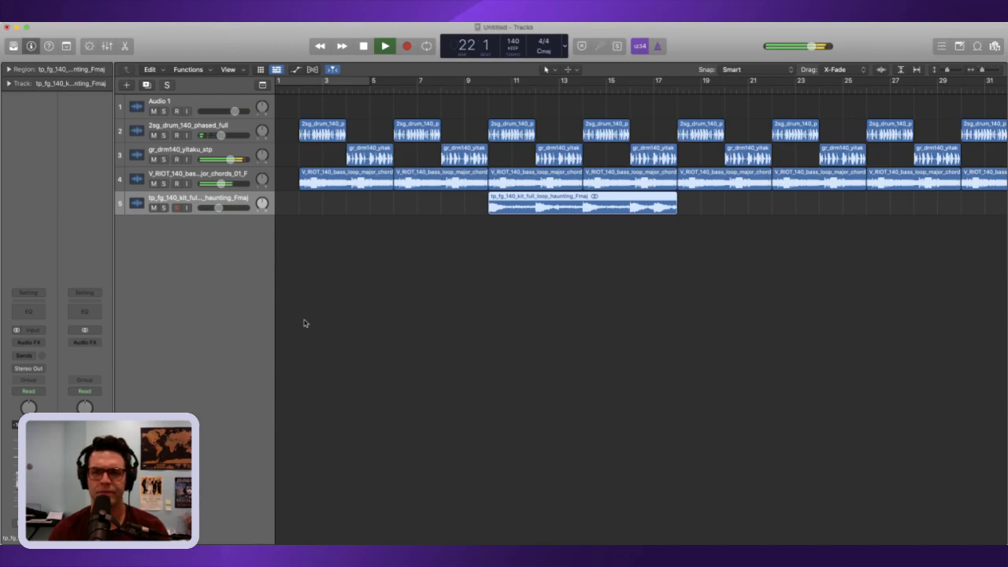
- Replay the section from around bar 9, muting and unmuting the V_RIOT bass track to compare it with the haunting loop
{"action": "key", "text": "space"}
{"action": "scroll", "coordinate": [407, 200], "scroll_direction": "right", "scroll_amount": 1}
{"action": "left_click", "coordinate": [468, 87]}
{"action": "key", "text": "space"}
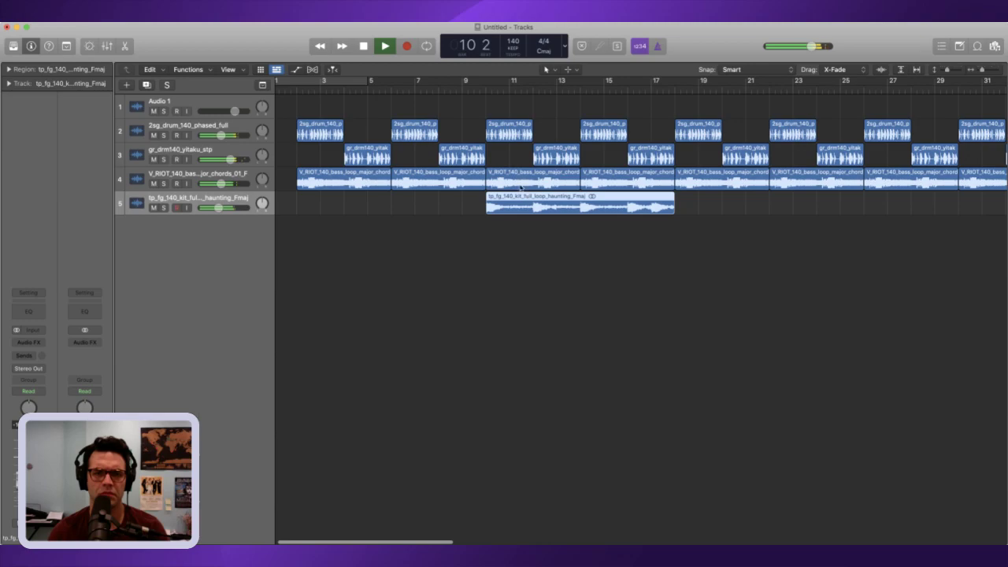
{"action": "left_click", "coordinate": [153, 182]}
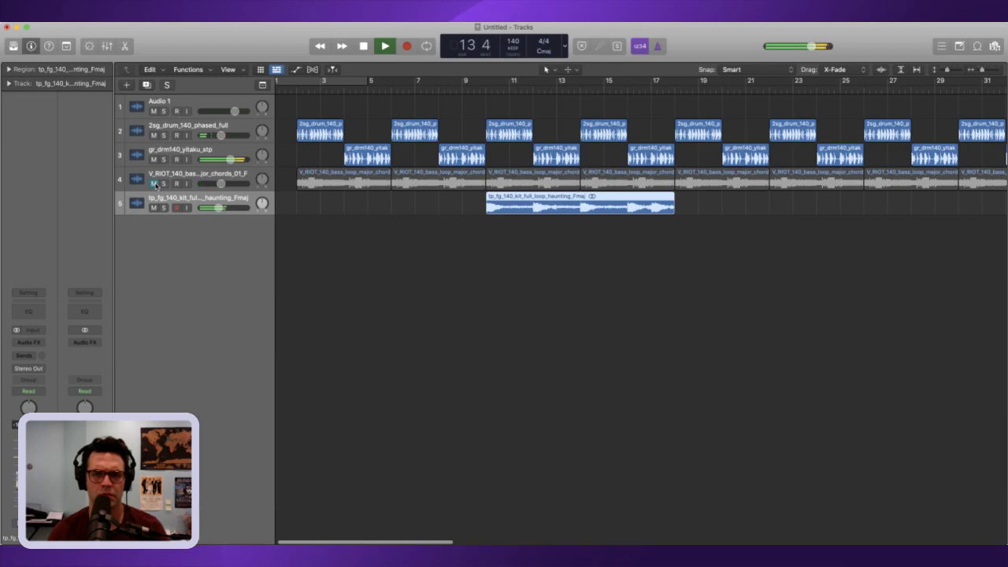
{"action": "left_click", "coordinate": [154, 184]}
- Stop playback and delete the tp_fg_140_kit_full_loop_haunting_Fmaj region together with its track
{"action": "key", "text": "space"}
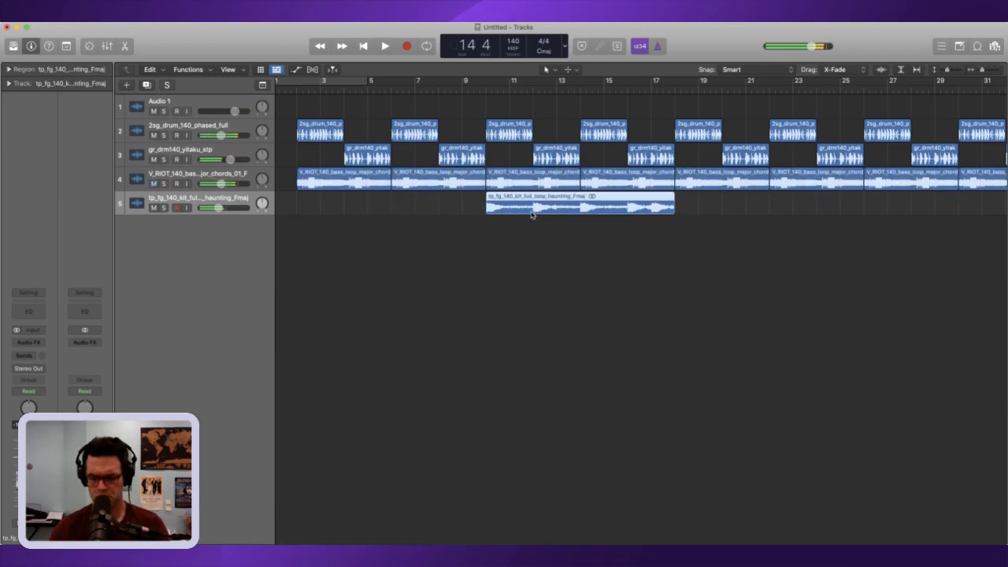
{"action": "key", "text": "Delete"}
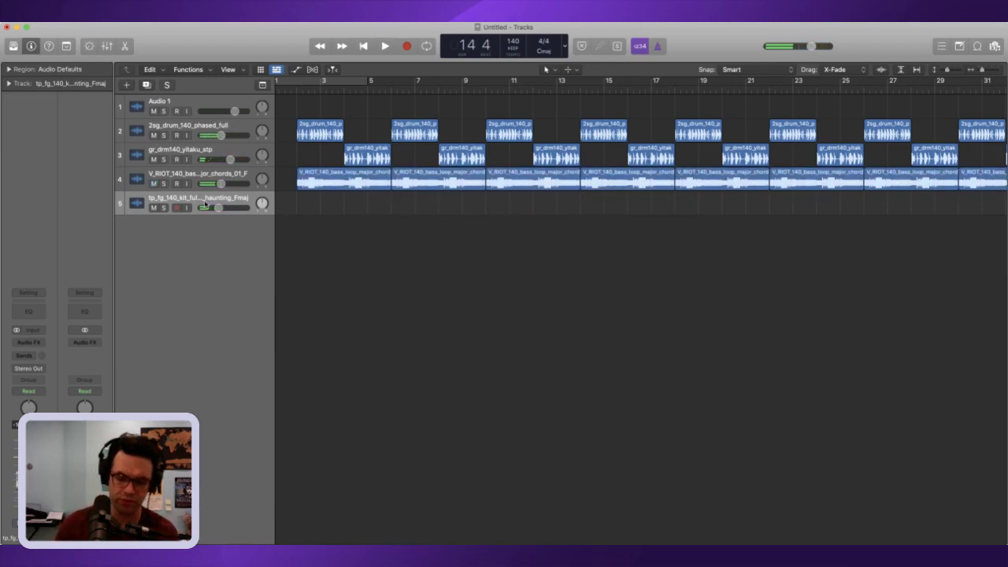
{"action": "key", "text": "super+BackSpace"}
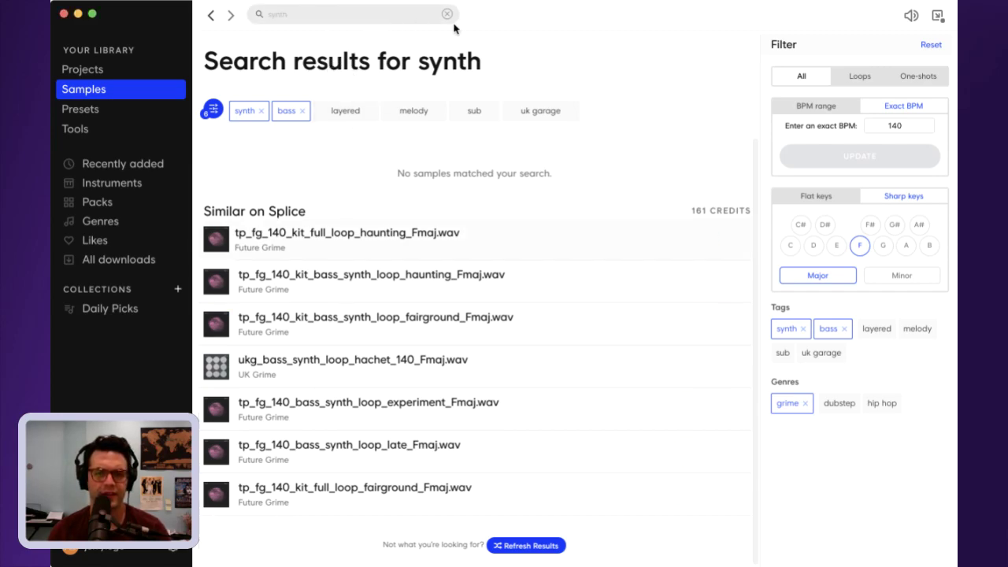
- In Splice, replace the sample search with "lead" and remove the bass tag and grime genre filters
{"action": "left_click", "coordinate": [324, 19]}
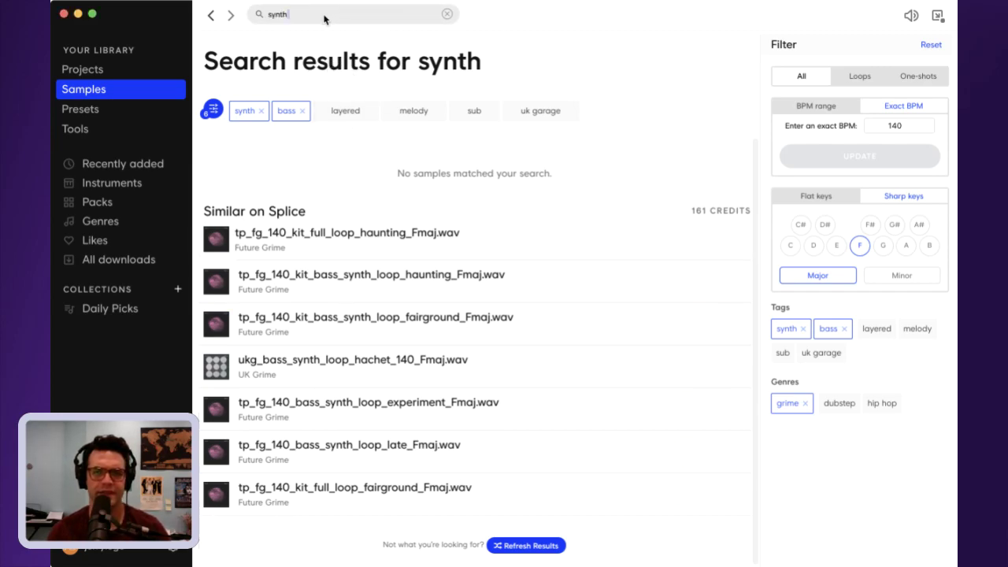
{"action": "key", "text": "BackSpace"}
{"action": "key", "text": "BackSpace"}
{"action": "key", "text": "BackSpace"}
{"action": "key", "text": "BackSpace"}
{"action": "key", "text": "BackSpace"}
{"action": "key", "text": "BackSpace"}
{"action": "type", "text": "lead"}
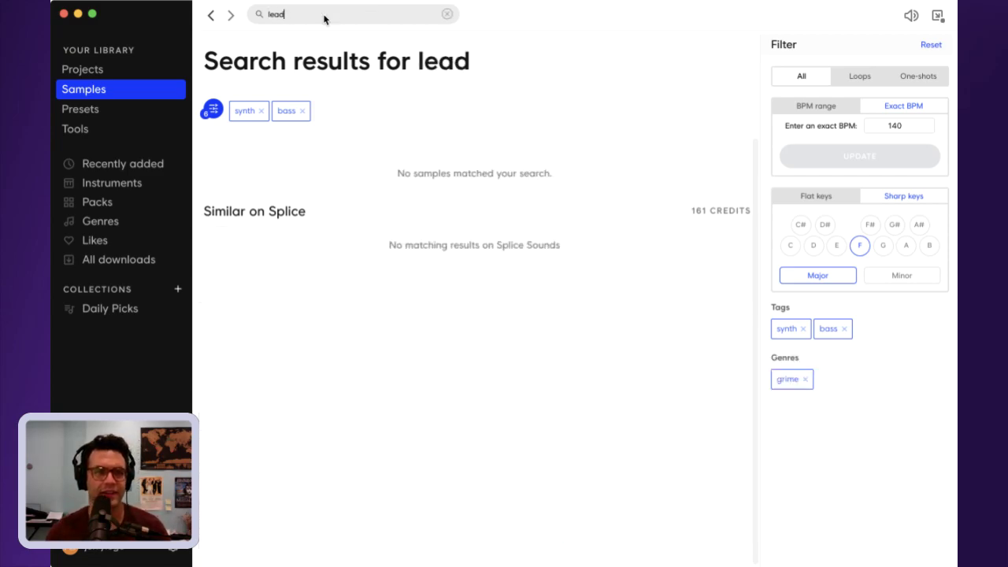
{"action": "left_click", "coordinate": [303, 111]}
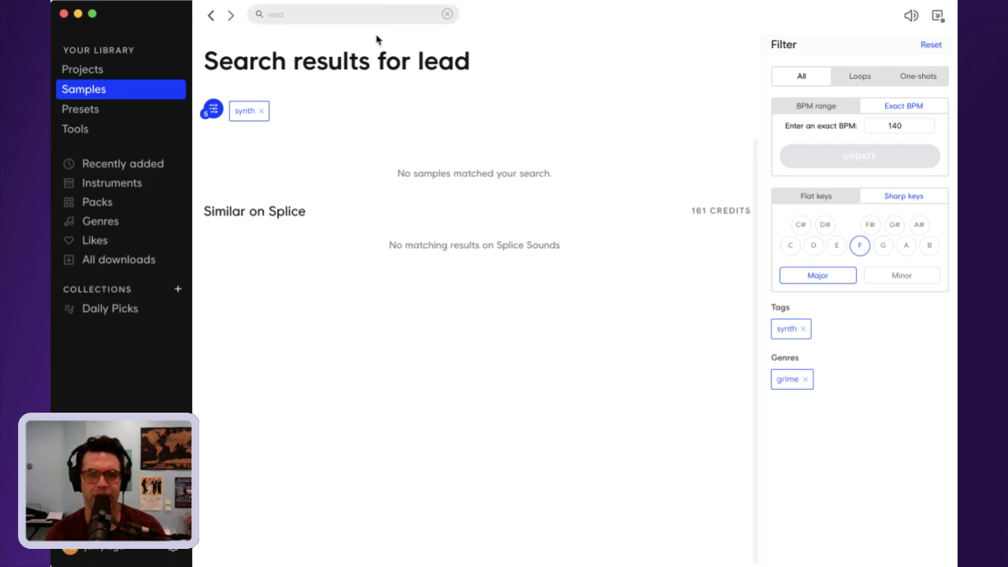
{"action": "left_click", "coordinate": [806, 378]}
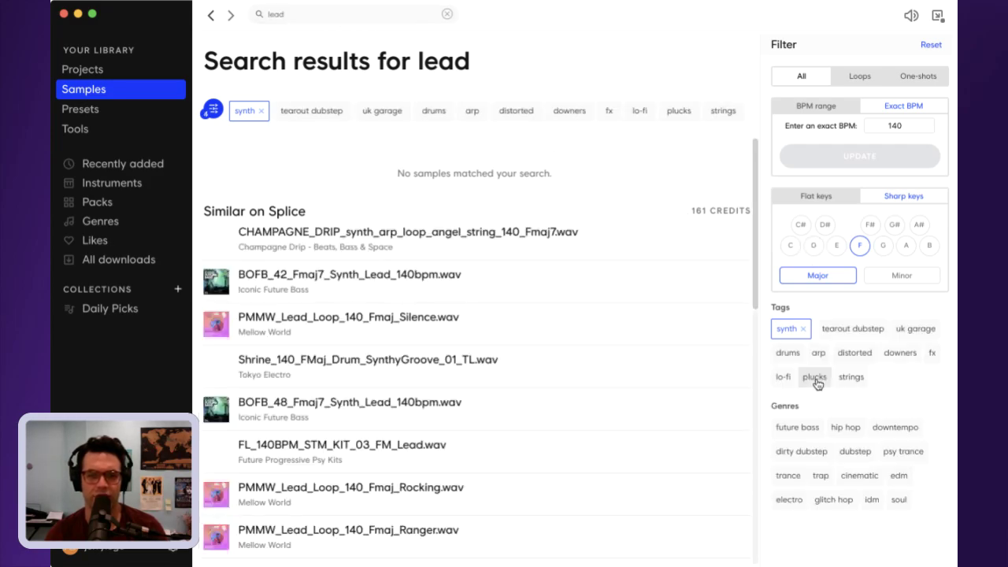
- Preview the CHAMPAGNE_DRIP arp and BOFB_42_Fmaj7_Synth_Lead_140bpm samples, then buy the BOFB_42 lead and copy it to the clipboard
{"action": "left_click", "coordinate": [215, 238]}
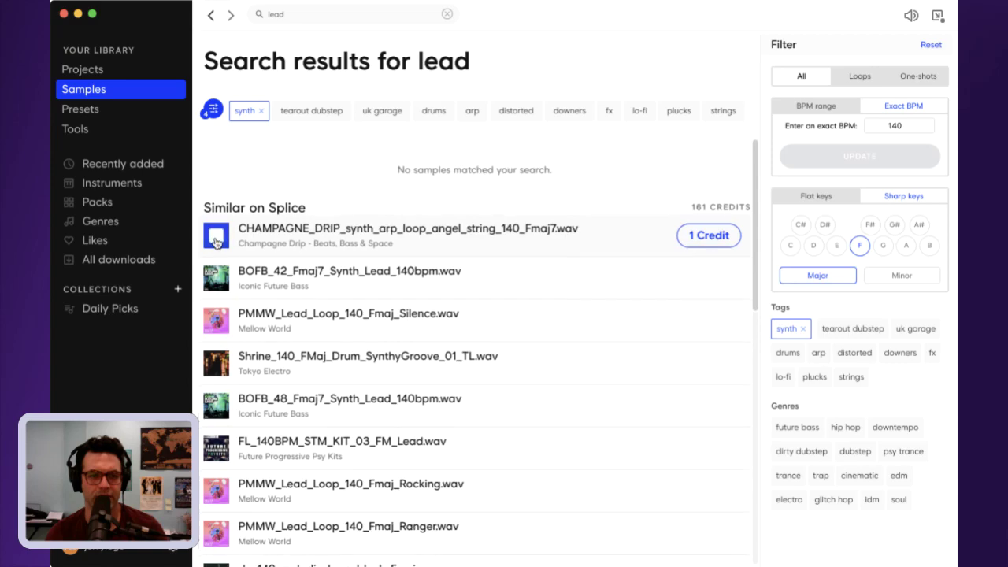
{"action": "left_click", "coordinate": [218, 282]}
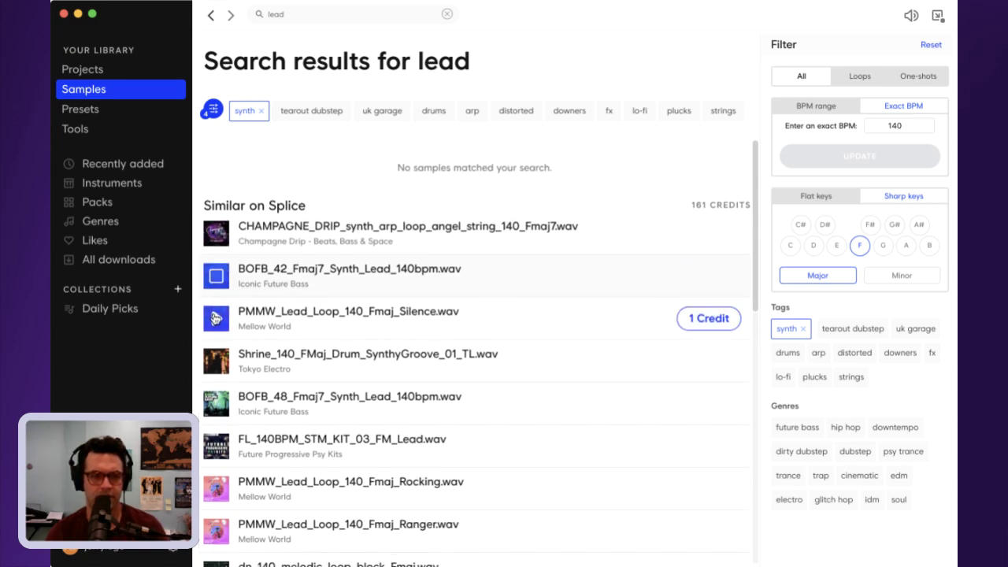
{"action": "left_click", "coordinate": [717, 289]}
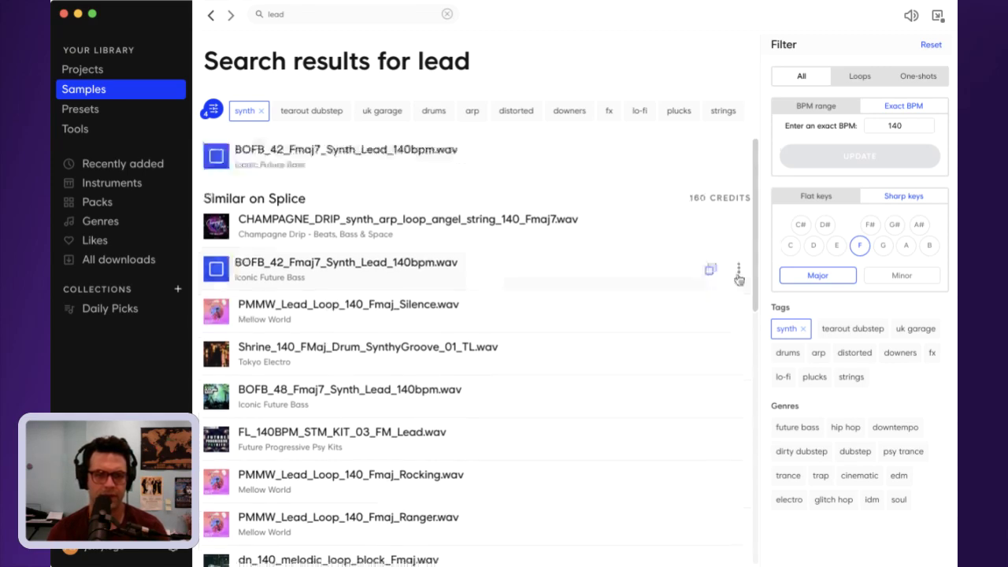
{"action": "left_click", "coordinate": [738, 266]}
{"action": "left_click", "coordinate": [701, 292]}
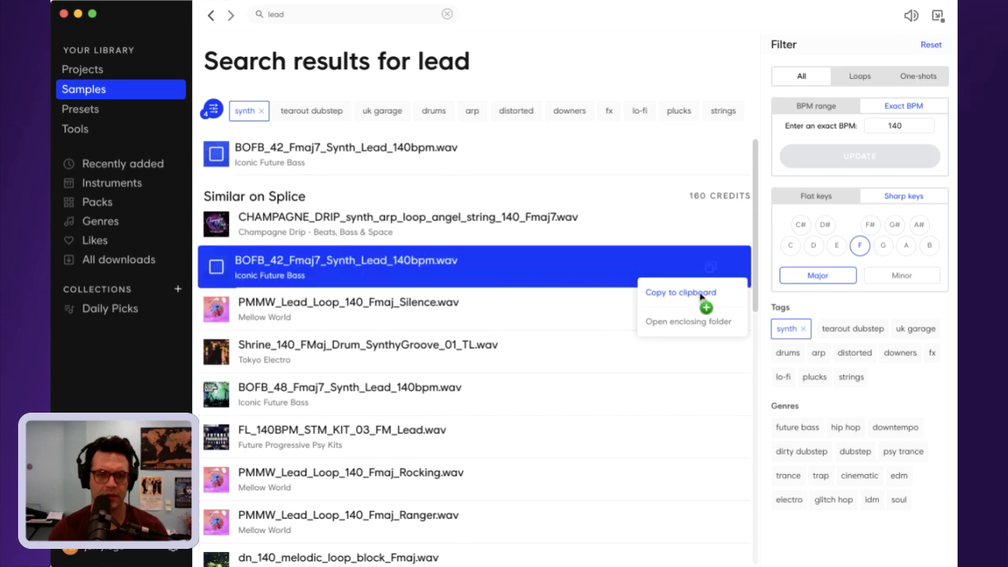
- Open the BOFB_42_Fmaj7_Synth_Lead_140bpm sample's enclosing folder and place the sample at bar 10 on a new track in Logic Pro
{"action": "scroll", "coordinate": [709, 299], "scroll_direction": "down", "scroll_amount": 1}
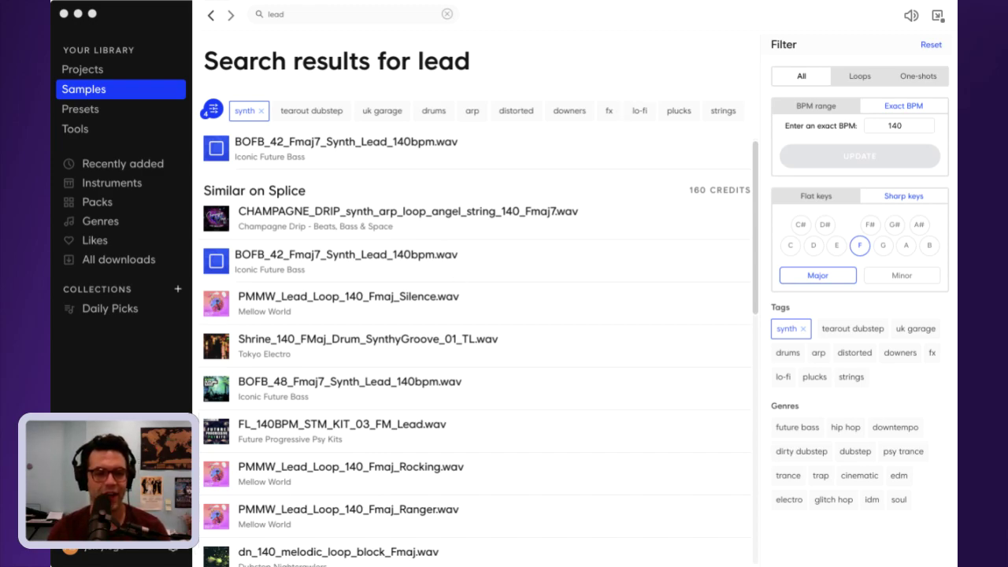
{"action": "left_click", "coordinate": [212, 150]}
{"action": "left_click", "coordinate": [738, 148]}
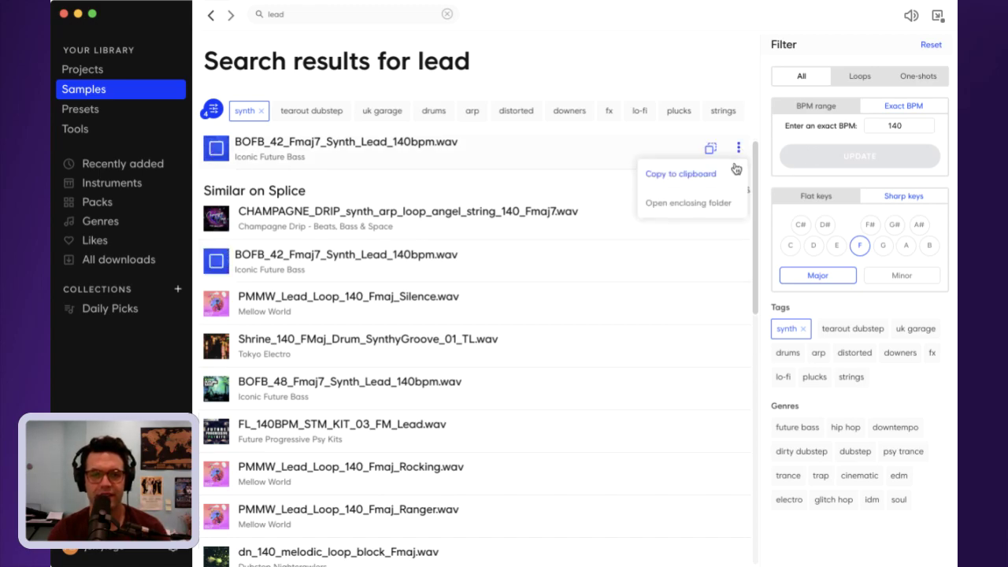
{"action": "left_click", "coordinate": [723, 207]}
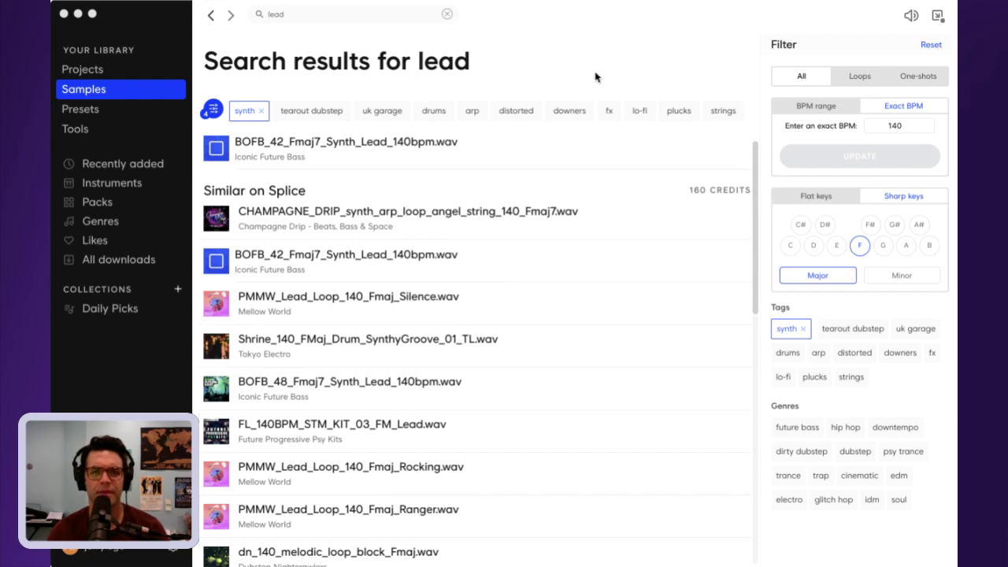
{"action": "left_click_drag", "start_coordinate": [595, 73], "coordinate": [583, 105]}
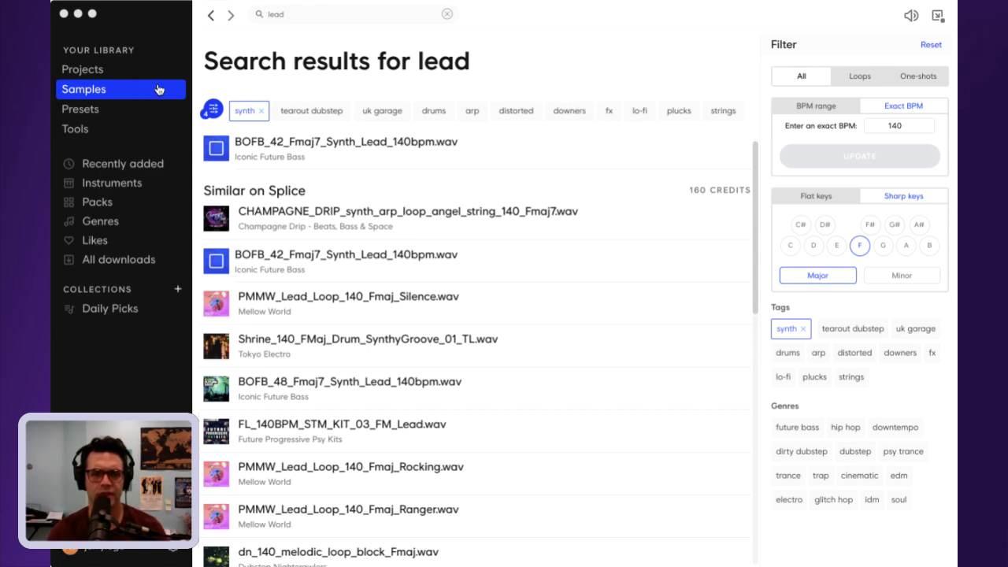
{"action": "mouse_move", "coordinate": [220, 151]}
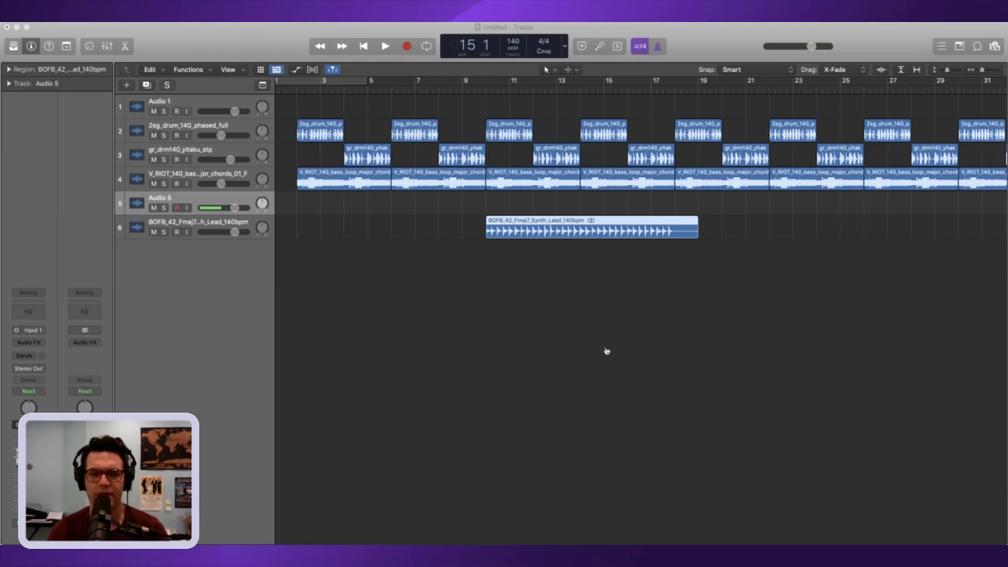
- Set the cycle range from bar 10 to bar 18 and play the section with the synth lead
{"action": "left_click_drag", "start_coordinate": [486, 85], "coordinate": [675, 99]}
{"action": "key", "text": "space"}
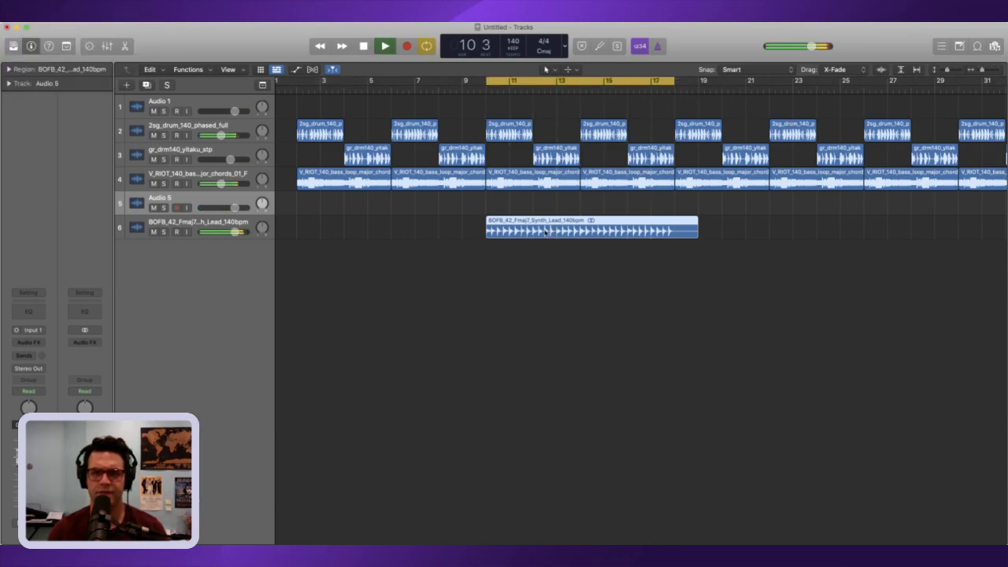
- Open the BOFB_42 synth lead region in the audio editor, enable Flex and set its mode to Flex Pitch
{"action": "double_click", "coordinate": [550, 231]}
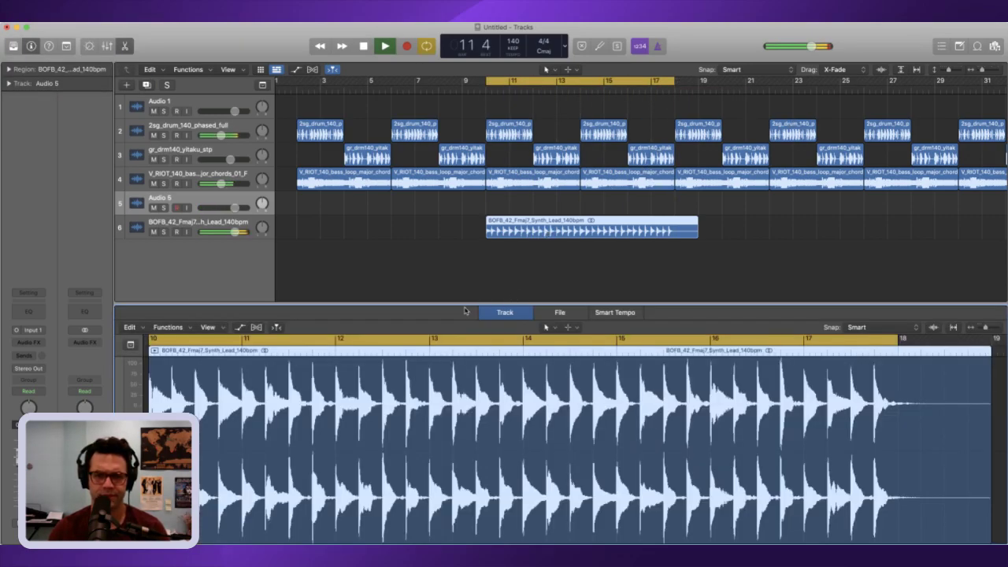
{"action": "left_click", "coordinate": [256, 327]}
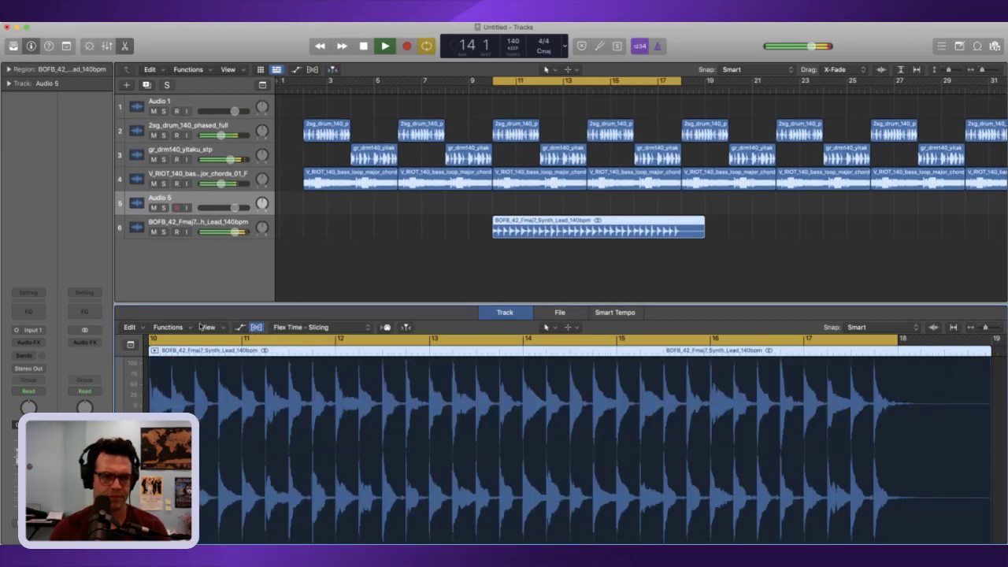
{"action": "key", "text": "space"}
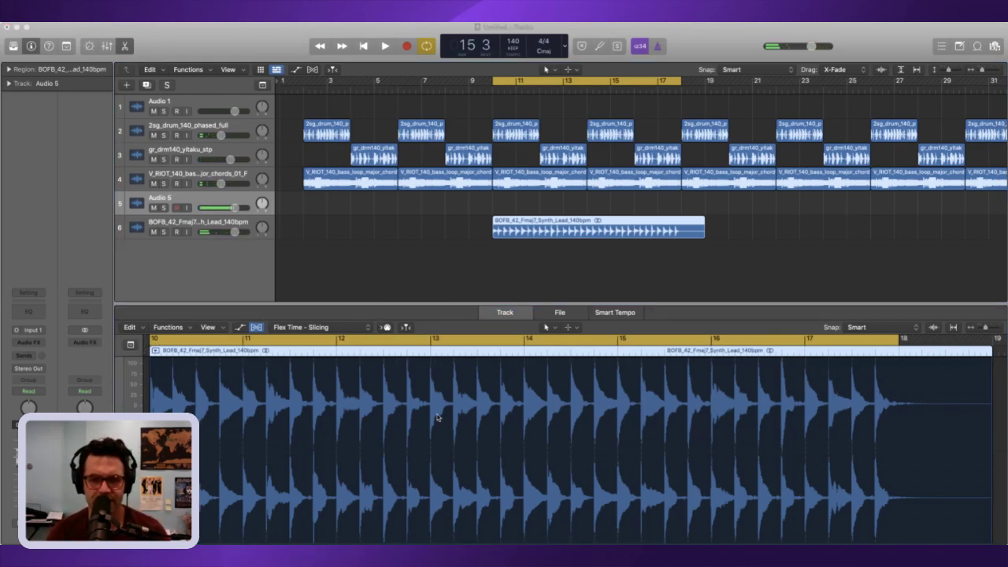
{"action": "left_click", "coordinate": [321, 329]}
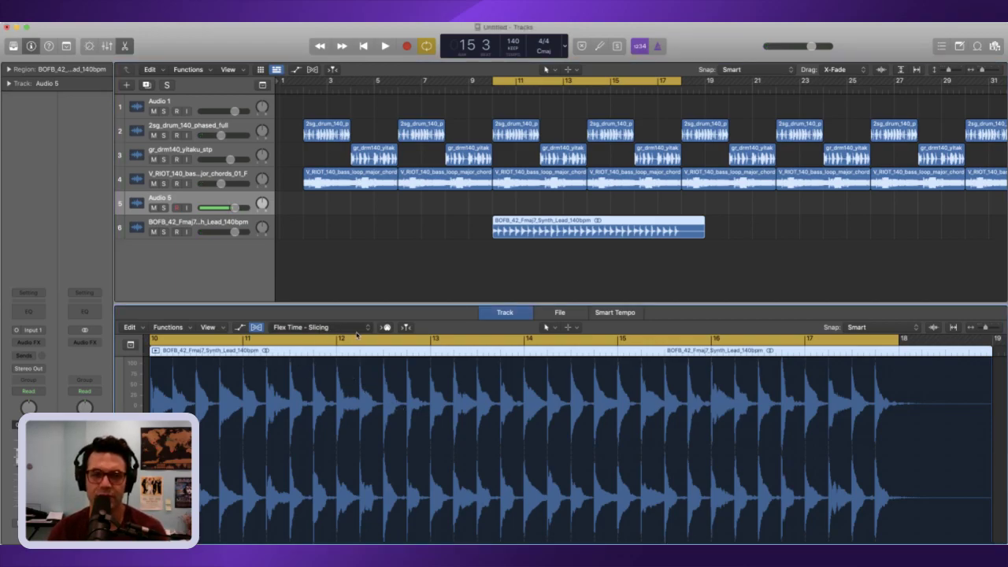
{"action": "left_click", "coordinate": [357, 330]}
{"action": "left_click", "coordinate": [315, 371]}
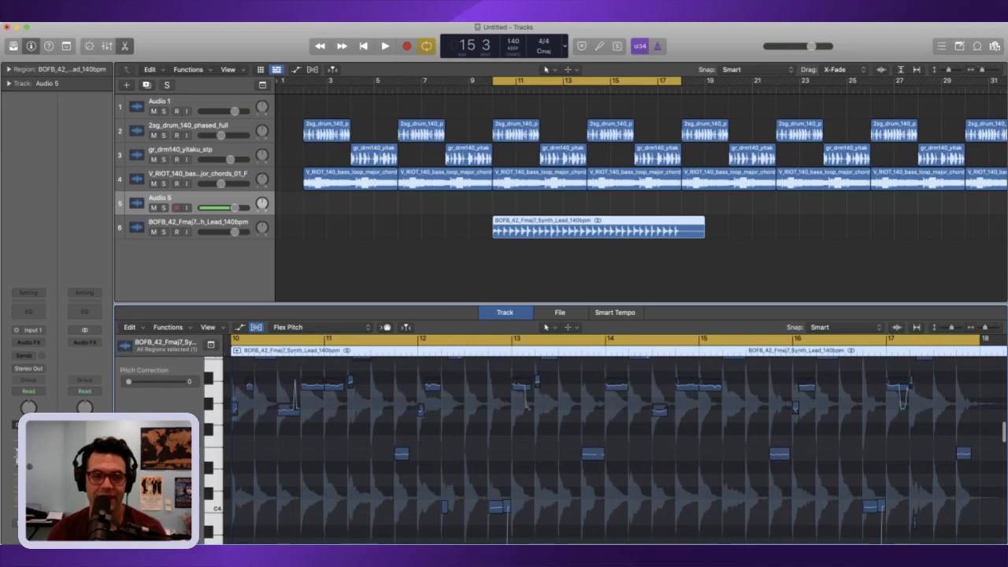
- Select all the detected notes of the synth lead and snap them to perfect pitch
{"action": "scroll", "coordinate": [313, 434], "scroll_direction": "up", "scroll_amount": 3}
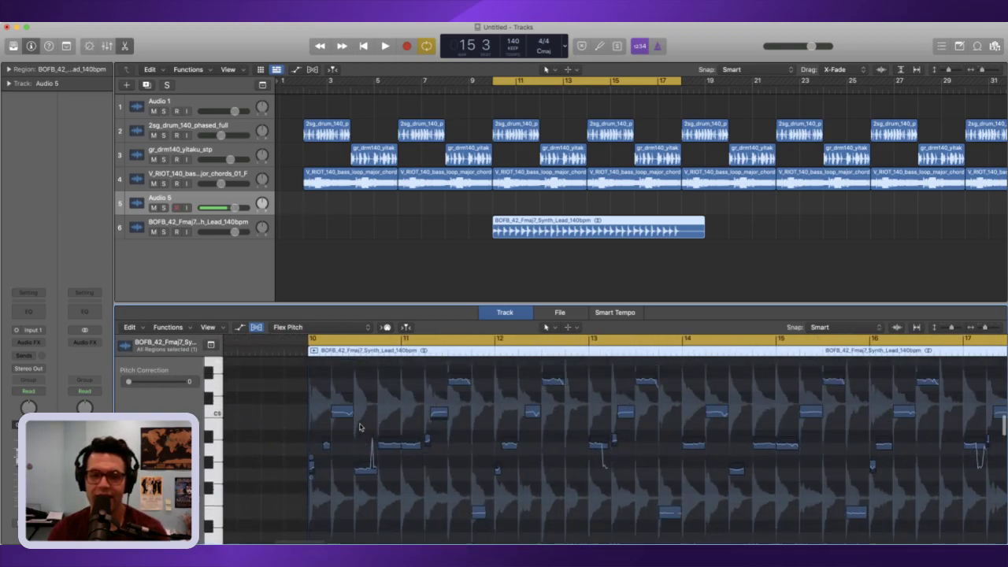
{"action": "scroll", "coordinate": [359, 427], "scroll_direction": "right", "scroll_amount": 1}
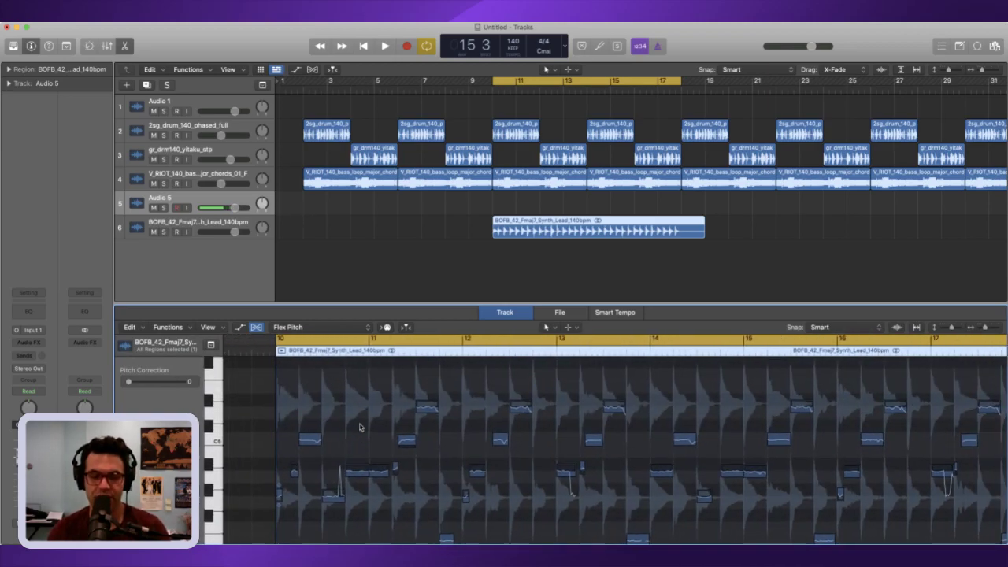
{"action": "scroll", "coordinate": [359, 427], "scroll_direction": "down", "scroll_amount": 2}
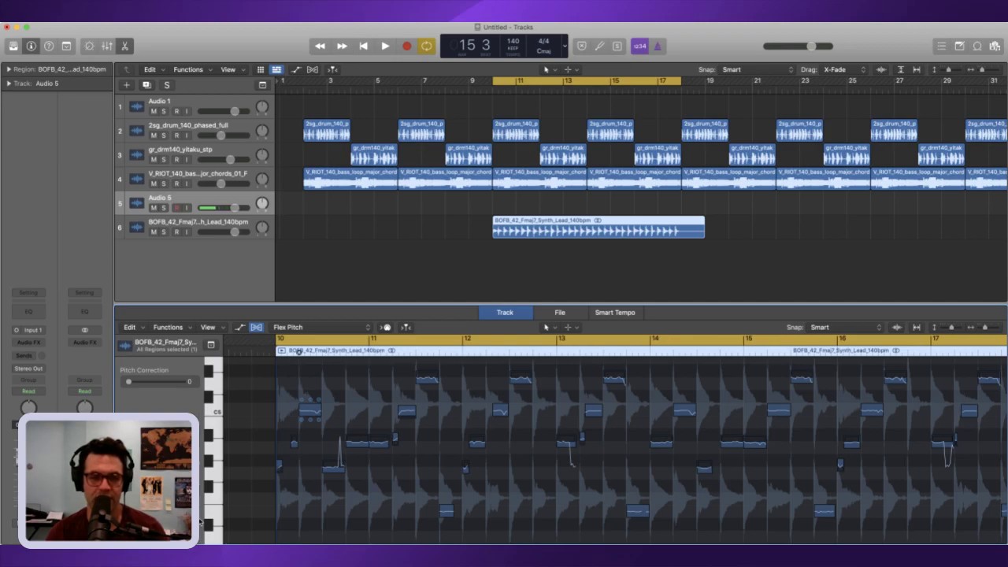
{"action": "key", "text": "super+a"}
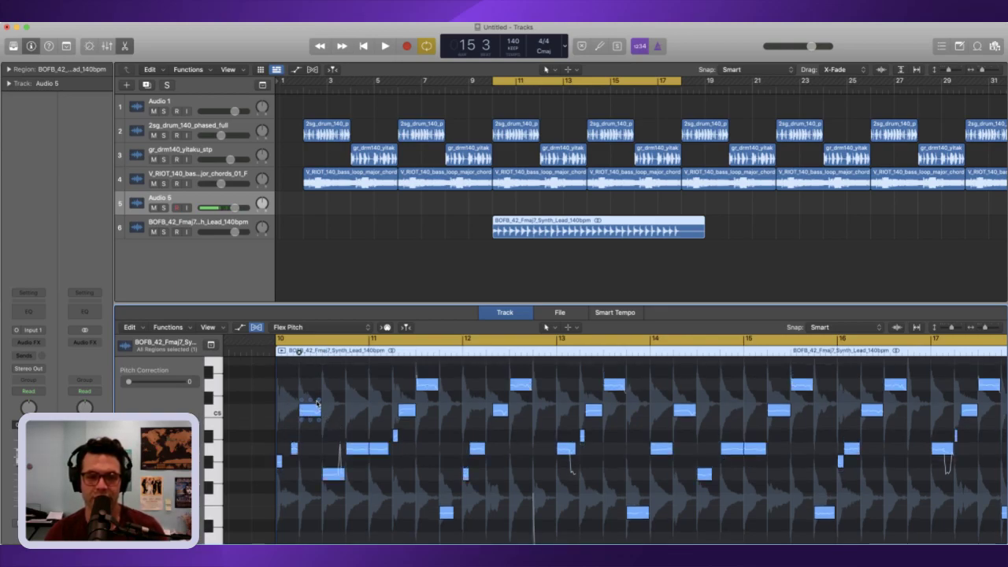
- Play the cycled section and inspect the synth lead's corrected Flex Pitch notes across the region
{"action": "key", "text": "space"}
{"action": "key", "text": "space"}
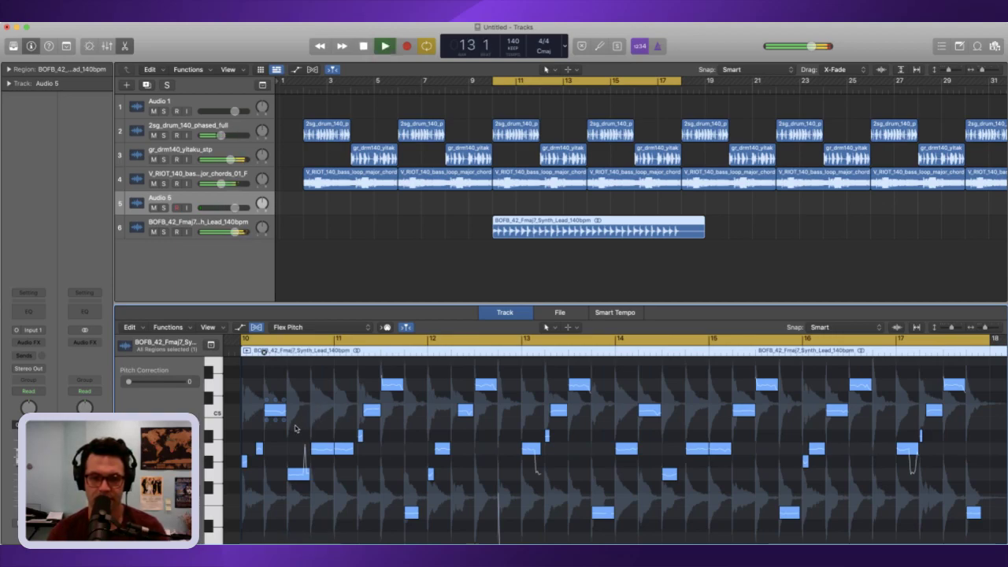
{"action": "scroll", "coordinate": [370, 430], "scroll_direction": "up", "scroll_amount": 3}
{"action": "scroll", "coordinate": [393, 430], "scroll_direction": "down", "scroll_amount": 4}
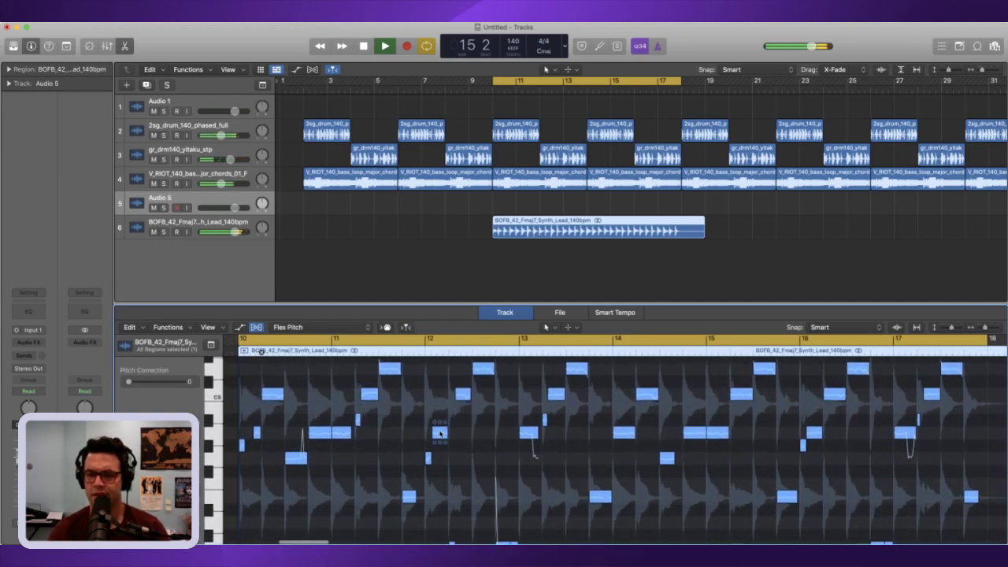
{"action": "scroll", "coordinate": [537, 450], "scroll_direction": "right", "scroll_amount": 2}
{"action": "scroll", "coordinate": [537, 450], "scroll_direction": "right", "scroll_amount": 5}
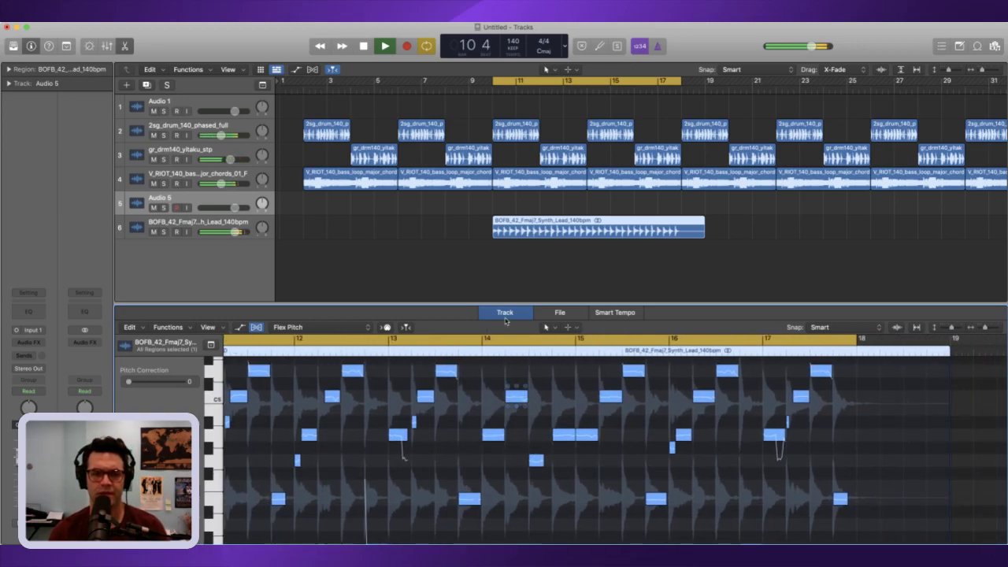
{"action": "scroll", "coordinate": [298, 392], "scroll_direction": "left", "scroll_amount": 5}
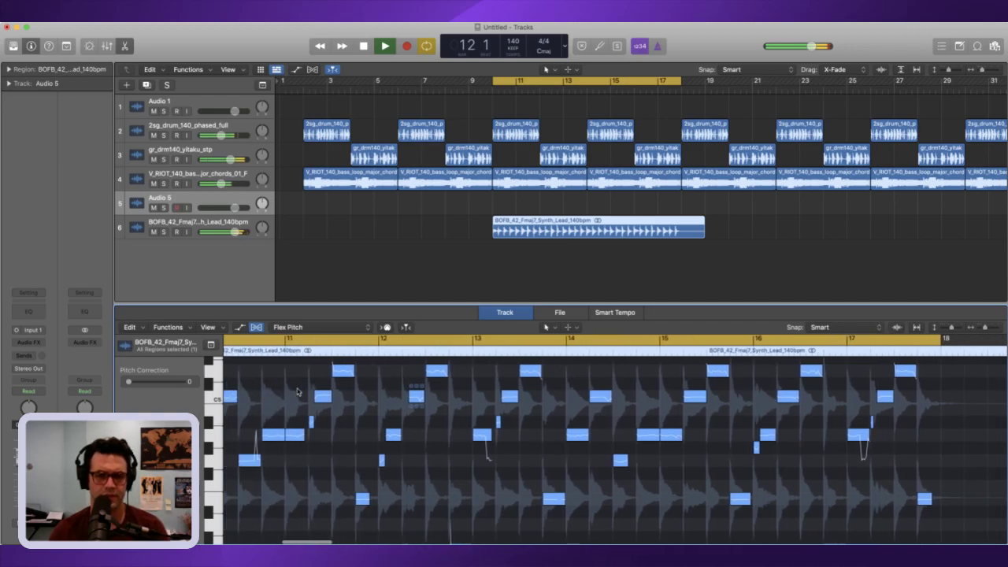
- Try shifting all the synth lead's Flex Pitch notes together in pitch, and stop the playback
{"action": "scroll", "coordinate": [295, 417], "scroll_direction": "down", "scroll_amount": 1}
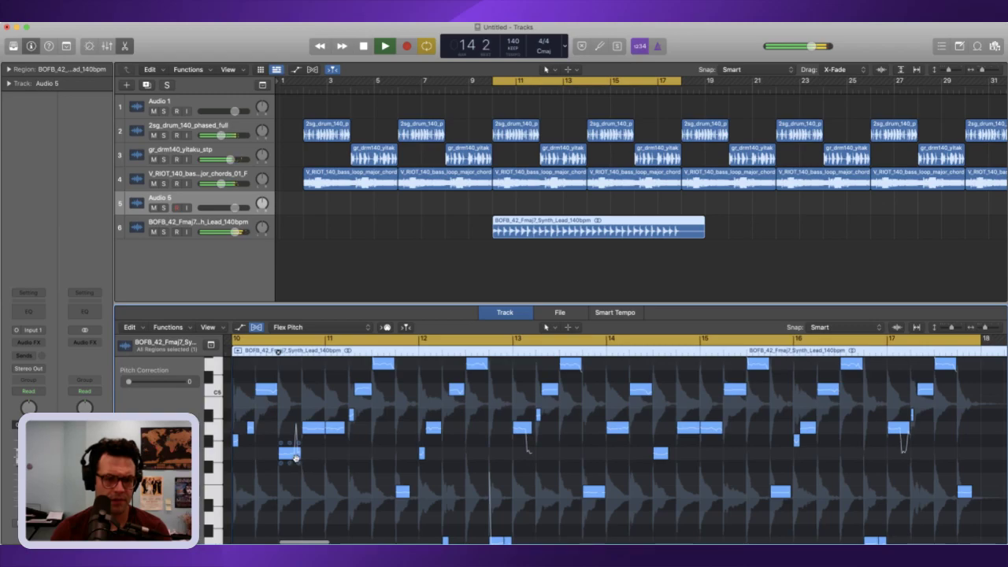
{"action": "scroll", "coordinate": [296, 427], "scroll_direction": "down", "scroll_amount": 3}
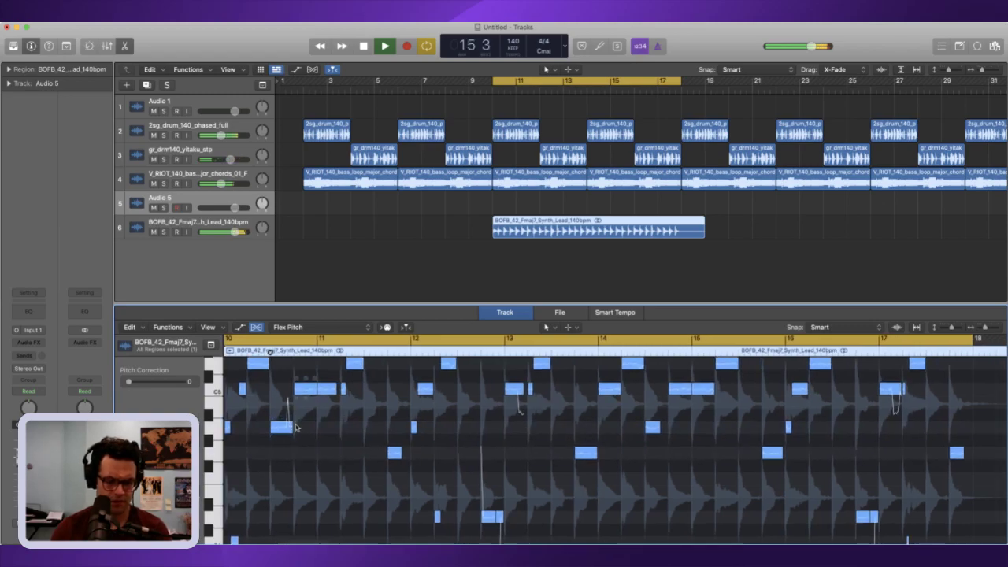
{"action": "key", "text": "super+a"}
{"action": "key", "text": "space"}
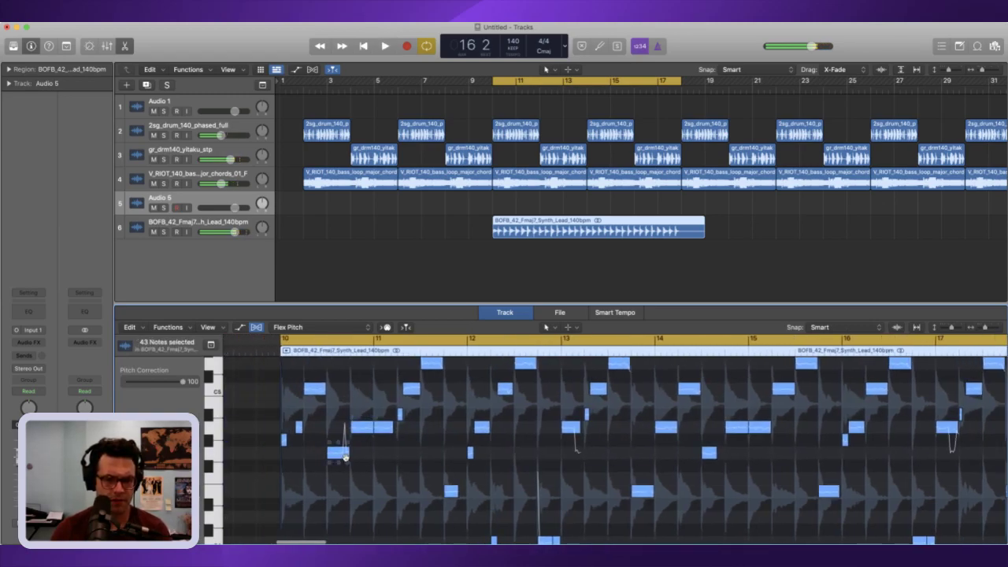
- Raise only the synth lead's long low note just before bar 11 by two semitones and play the section
{"action": "left_click", "coordinate": [336, 446]}
{"action": "left_click_drag", "start_coordinate": [335, 447], "coordinate": [336, 425]}
{"action": "key", "text": "space"}
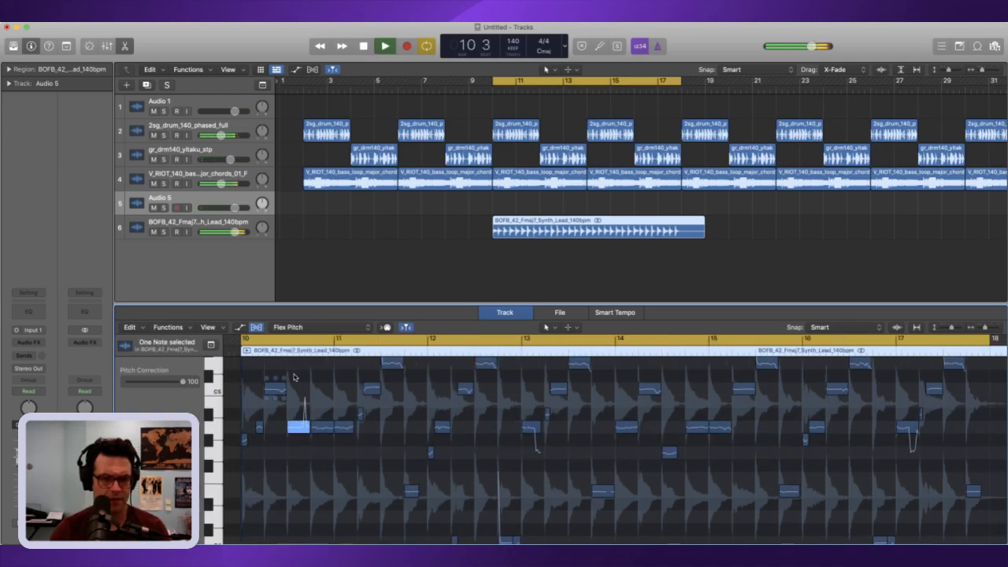
{"action": "scroll", "coordinate": [349, 425], "scroll_direction": "up", "scroll_amount": 3}
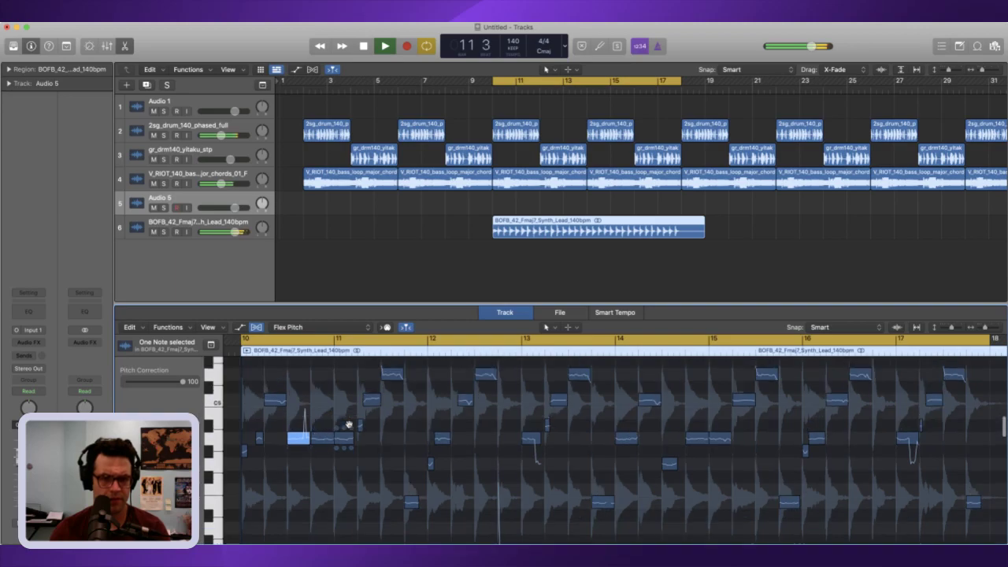
{"action": "scroll", "coordinate": [348, 424], "scroll_direction": "down", "scroll_amount": 2}
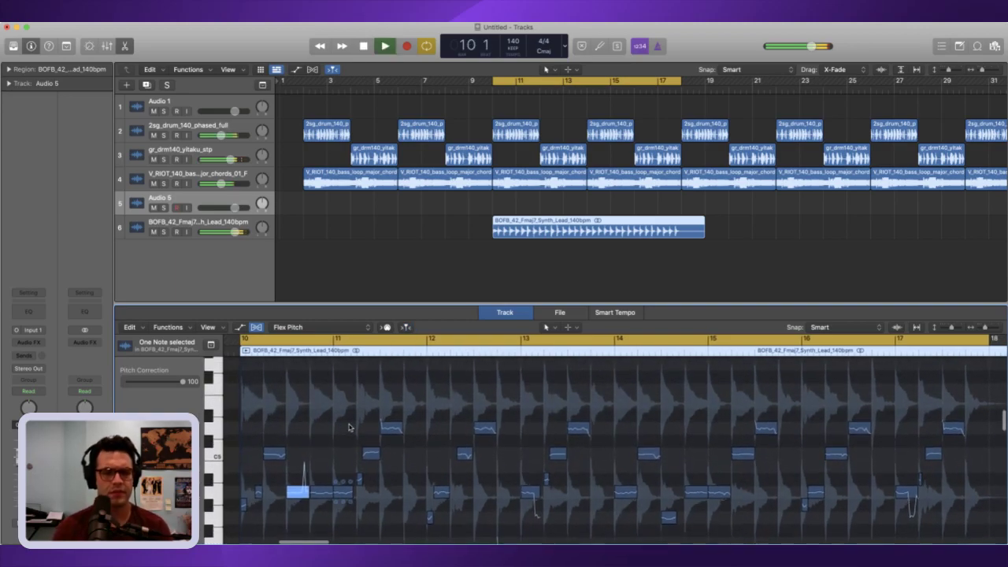
- Move the raised note before bar 11 back down two semitones and audition it
{"action": "key", "text": "space"}
{"action": "left_click_drag", "start_coordinate": [299, 489], "coordinate": [302, 516]}
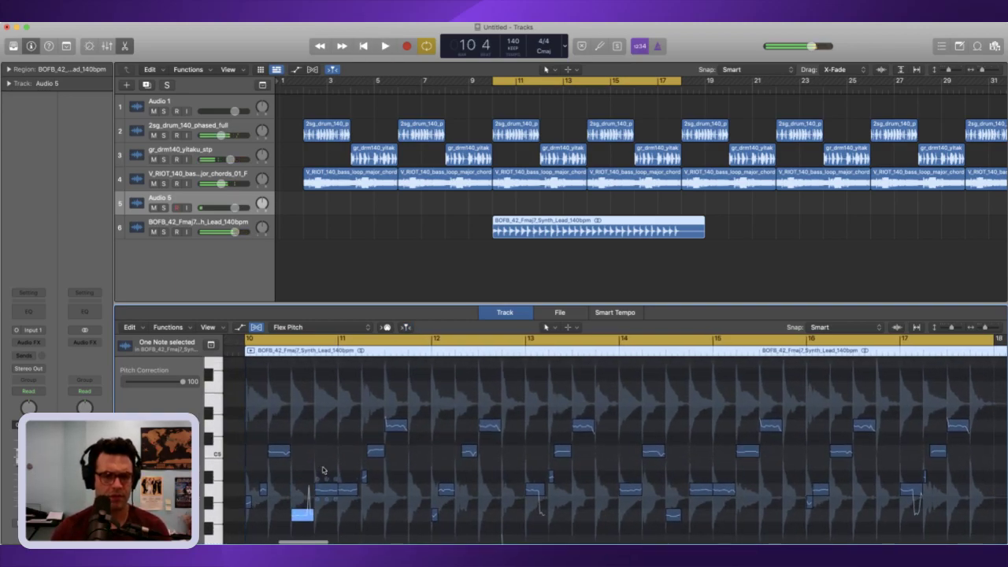
{"action": "scroll", "coordinate": [323, 465], "scroll_direction": "down", "scroll_amount": 1}
{"action": "key", "text": "space"}
{"action": "key", "text": "space"}
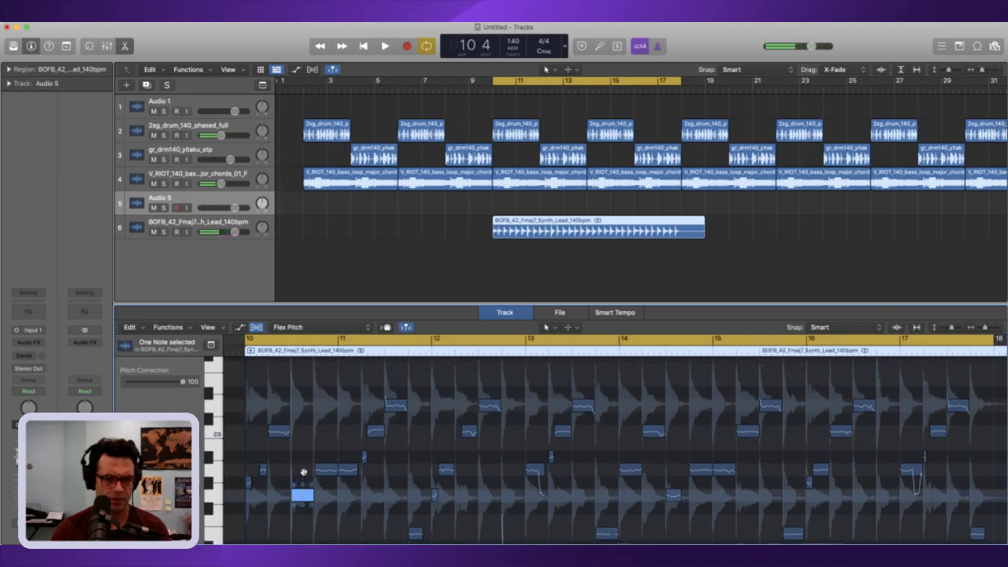
- Lower the selected note before bar 11 by another two semitones and listen to the cycled section
{"action": "left_click_drag", "start_coordinate": [300, 501], "coordinate": [301, 520]}
{"action": "key", "text": "space"}
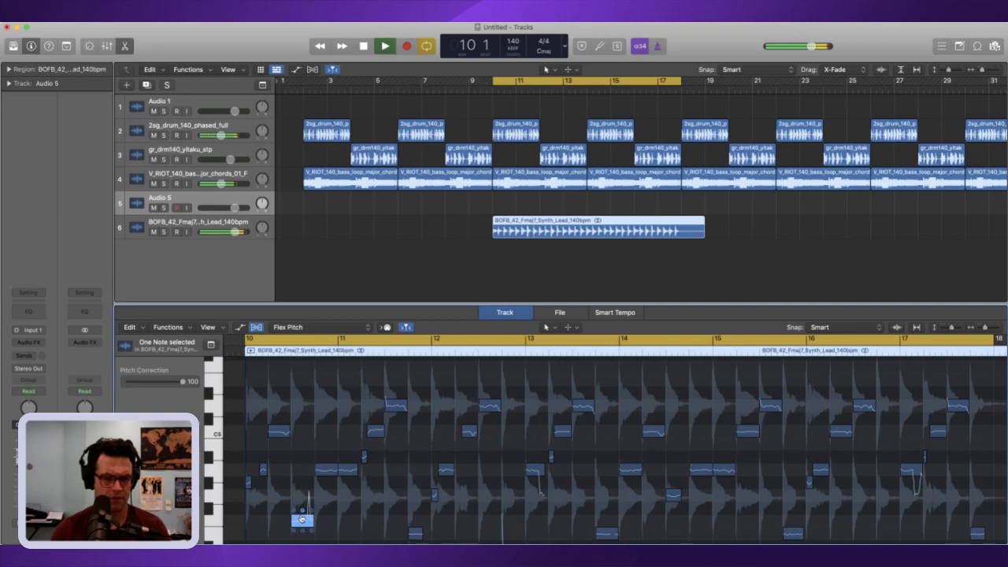
{"action": "key", "text": "space"}
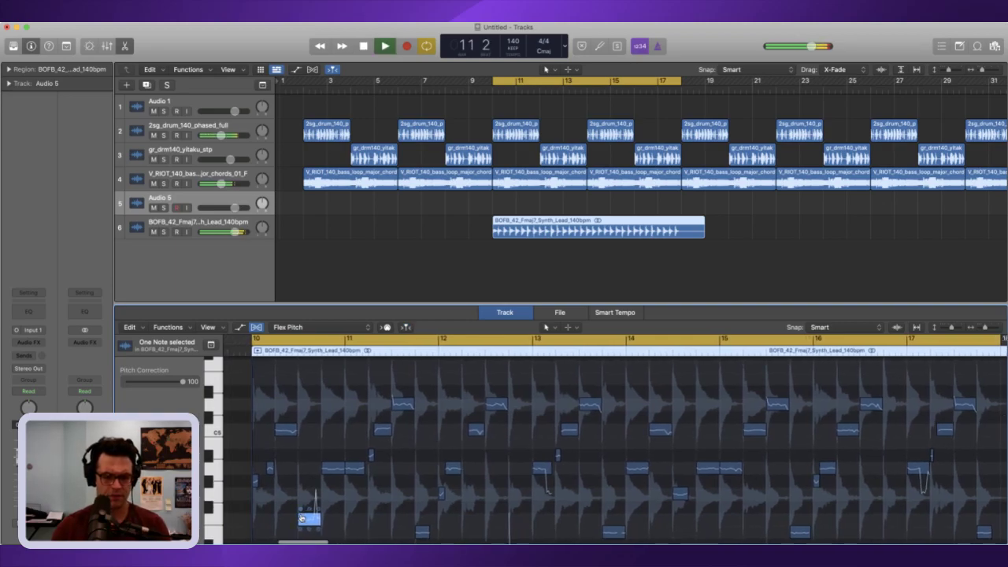
- Close the audio editor and delete the BOFB_42 synth lead region from the arrangement
{"action": "left_click", "coordinate": [488, 315]}
{"action": "left_click", "coordinate": [578, 260]}
{"action": "left_click", "coordinate": [570, 236]}
{"action": "key", "text": "Delete"}
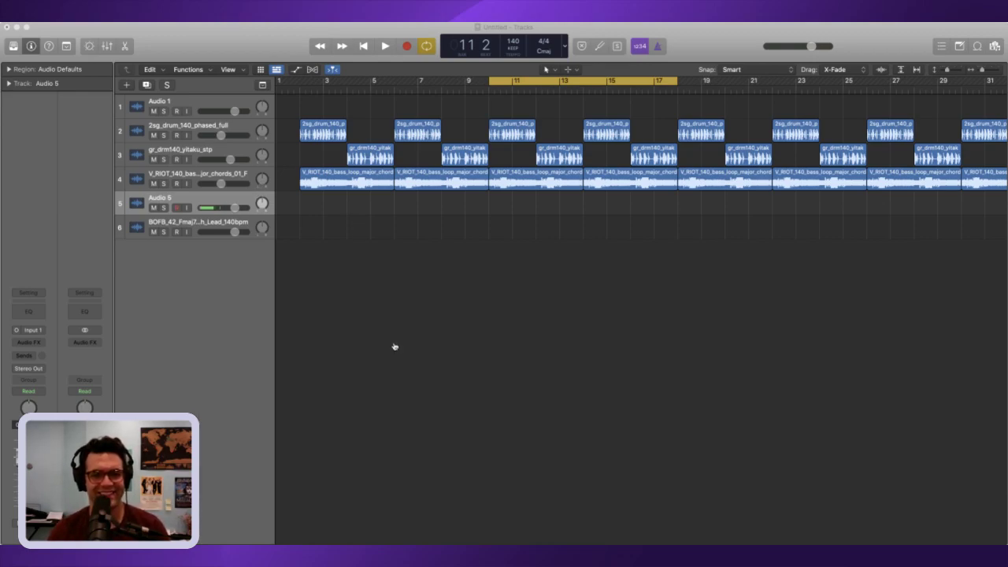
- Switch to Splice and preview the BOFB_48, FL_140BPM_STM_KIT_03 and PMMW lead loops in the lead search results
{"action": "key", "text": "super+Tab"}
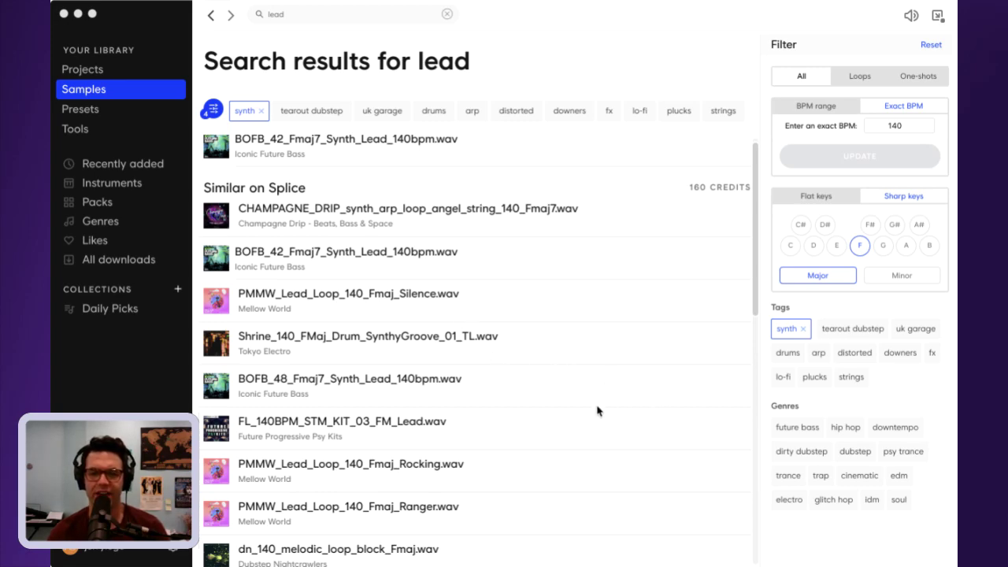
{"action": "left_click", "coordinate": [138, 23]}
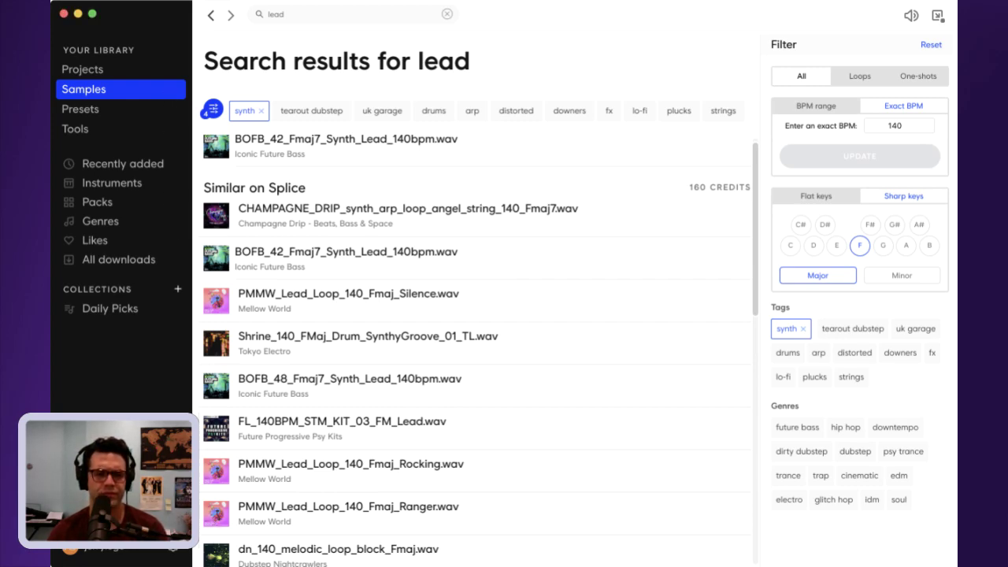
{"action": "left_click", "coordinate": [219, 389]}
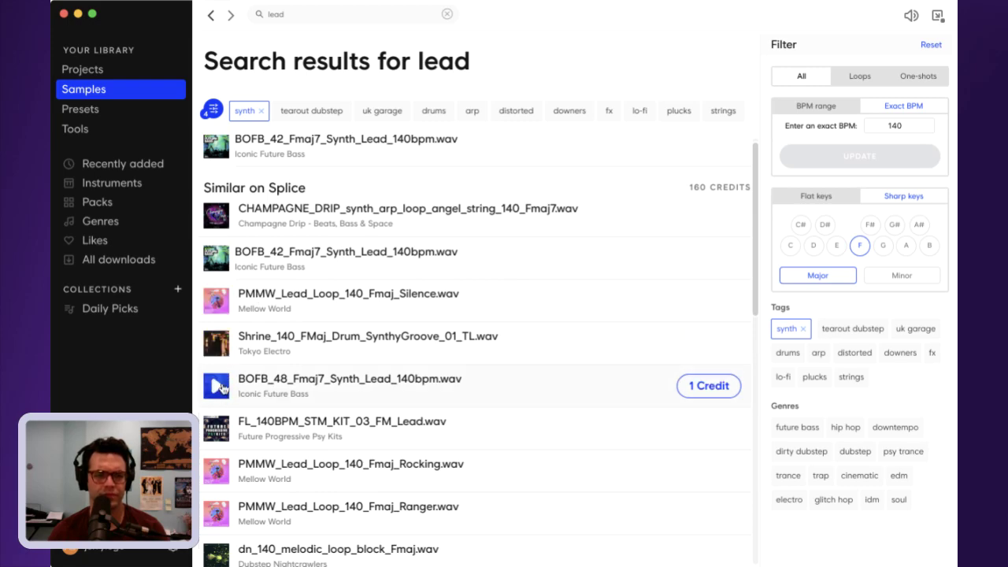
{"action": "left_click", "coordinate": [216, 429]}
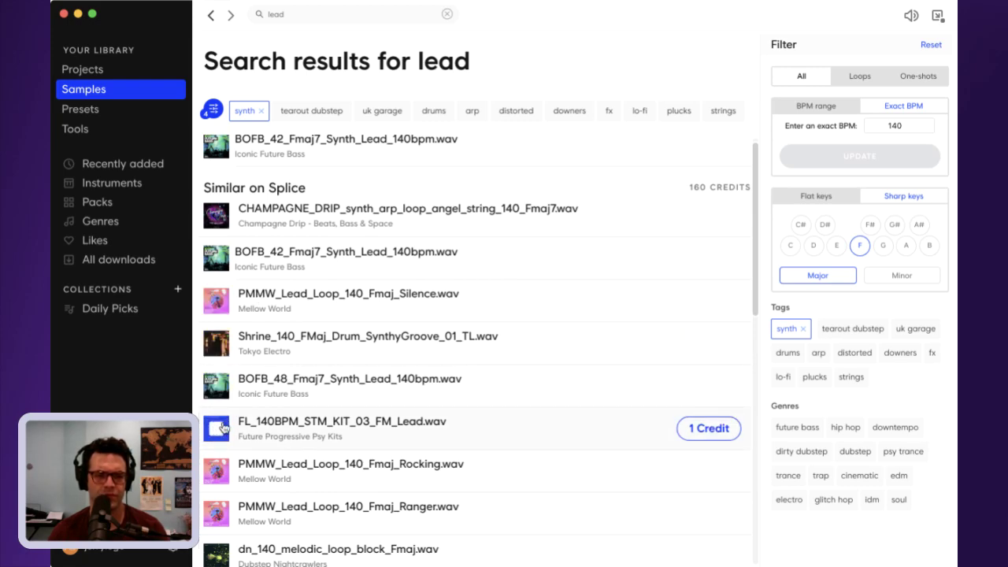
{"action": "left_click", "coordinate": [216, 514]}
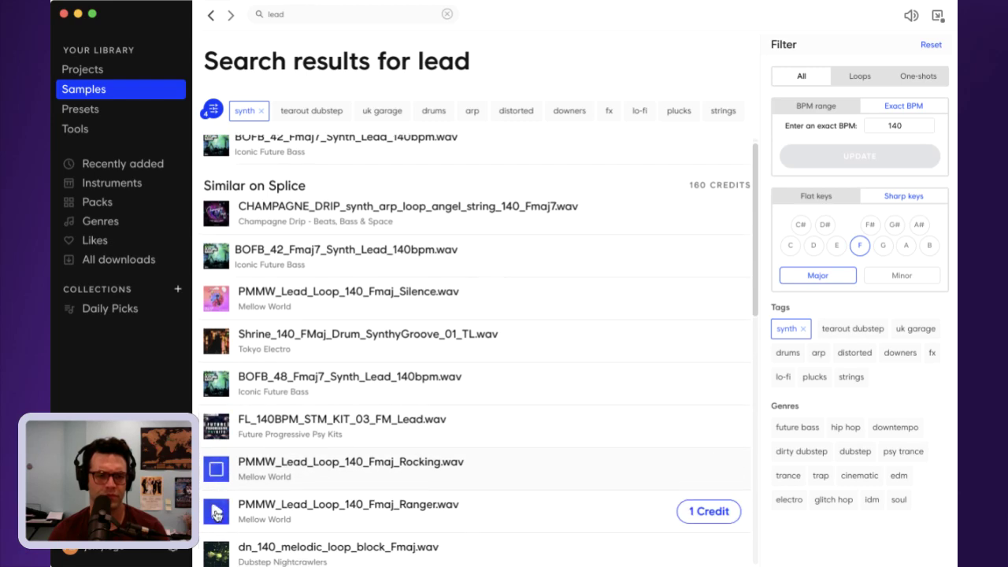
- Download PMMW_Lead_Loop_140_Fmaj_Ranger.wav from Splice and place it on a new track at bar 10 in Logic Pro
{"action": "scroll", "coordinate": [264, 488], "scroll_direction": "down", "scroll_amount": 3}
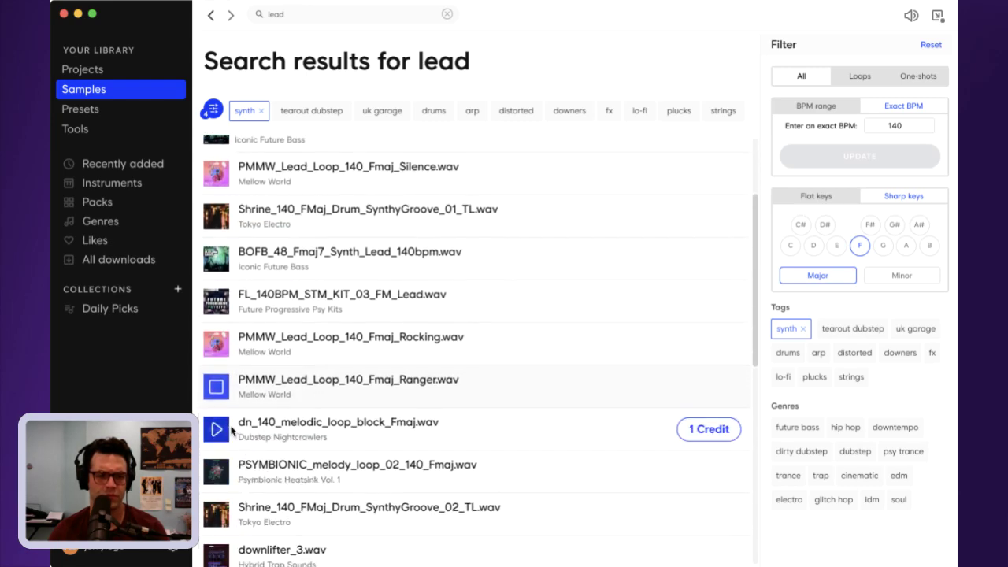
{"action": "left_click", "coordinate": [709, 390]}
{"action": "left_click", "coordinate": [738, 389]}
{"action": "left_click", "coordinate": [709, 443]}
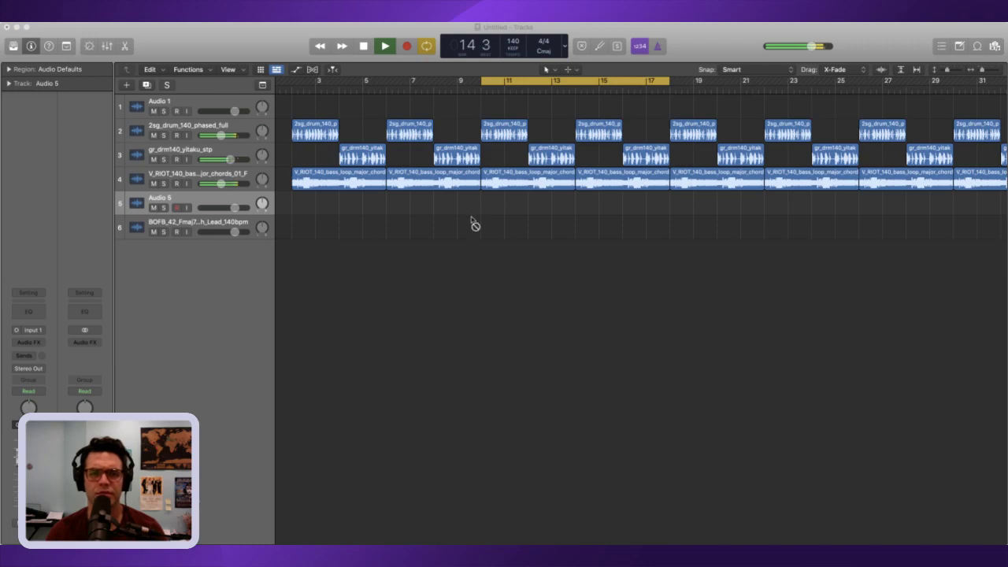
{"action": "left_click_drag", "start_coordinate": [473, 221], "coordinate": [484, 256]}
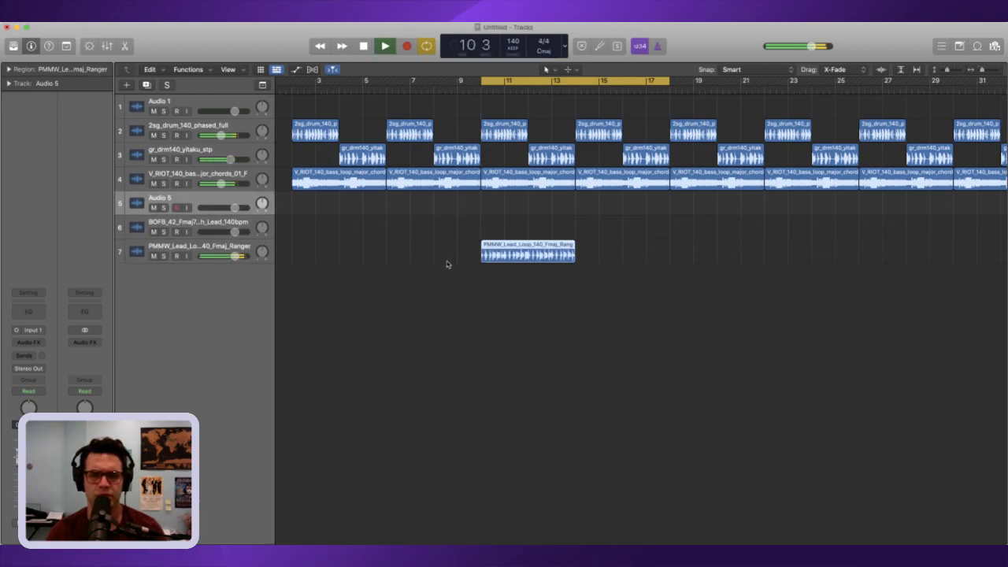
- Lower the PMMW Ranger lead track's volume and pan it to the right, checking the balance in playback
{"action": "left_click", "coordinate": [219, 251]}
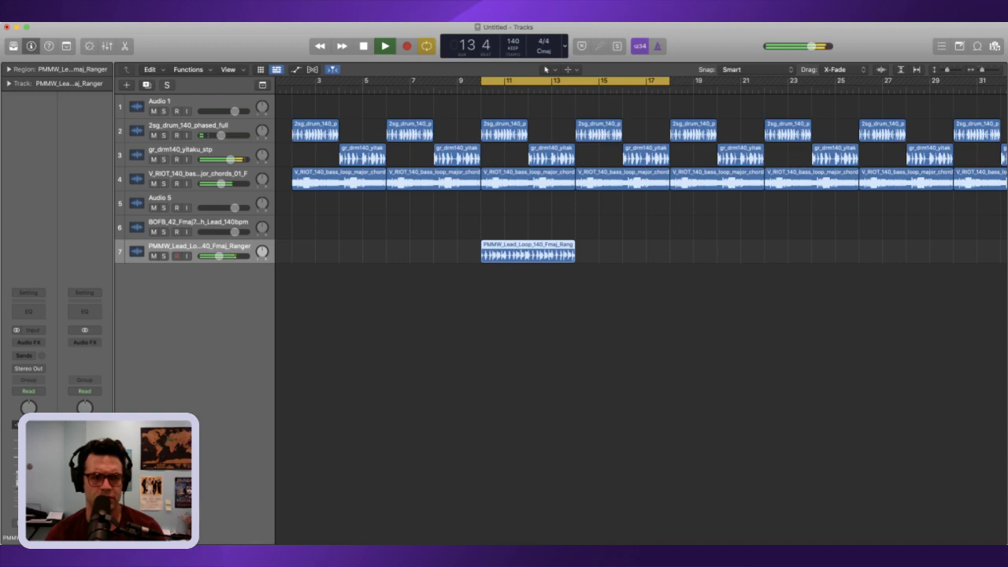
{"action": "key", "text": "space"}
{"action": "left_click", "coordinate": [534, 334]}
{"action": "left_click", "coordinate": [523, 258]}
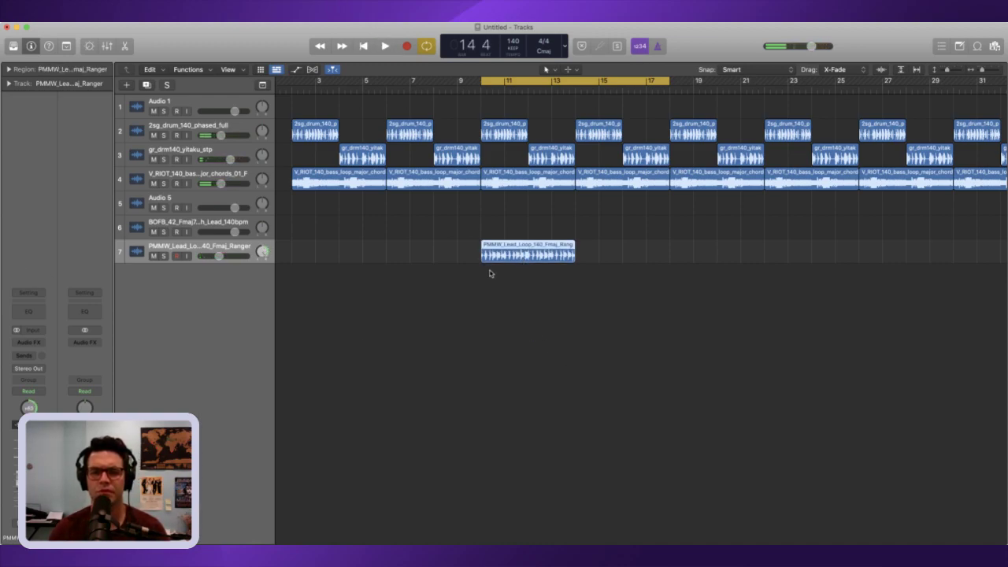
{"action": "key", "text": "space"}
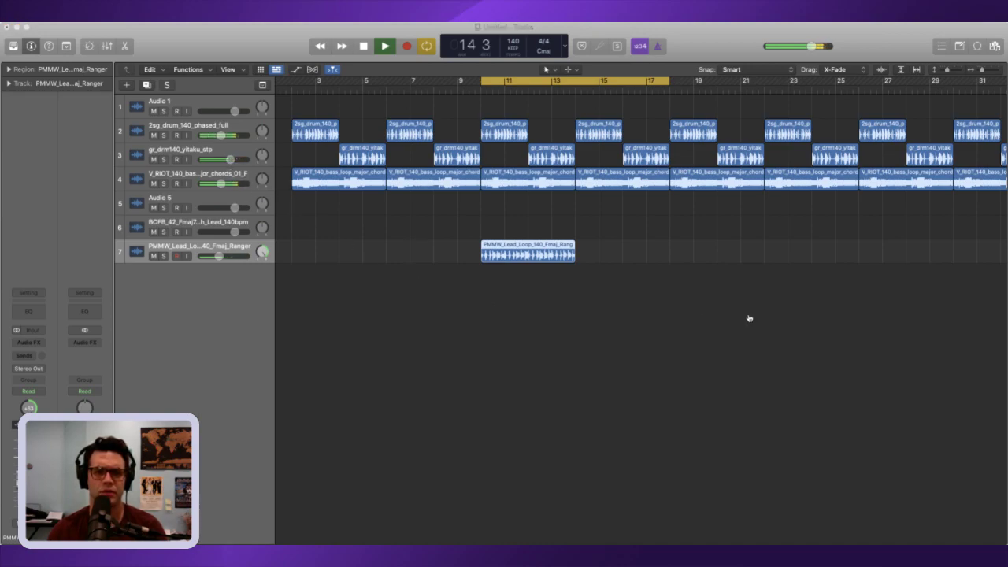
{"action": "key", "text": "space"}
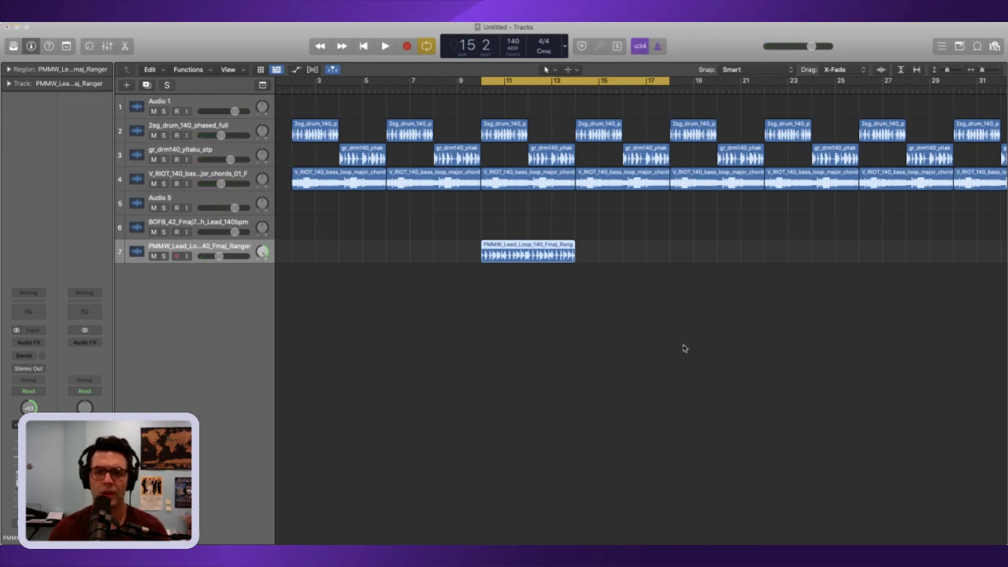
- Repeat the PMMW Ranger lead region at bar 14 and pull its track's pan closer to center during playback
{"action": "key", "text": "super+r"}
{"action": "key", "text": "space"}
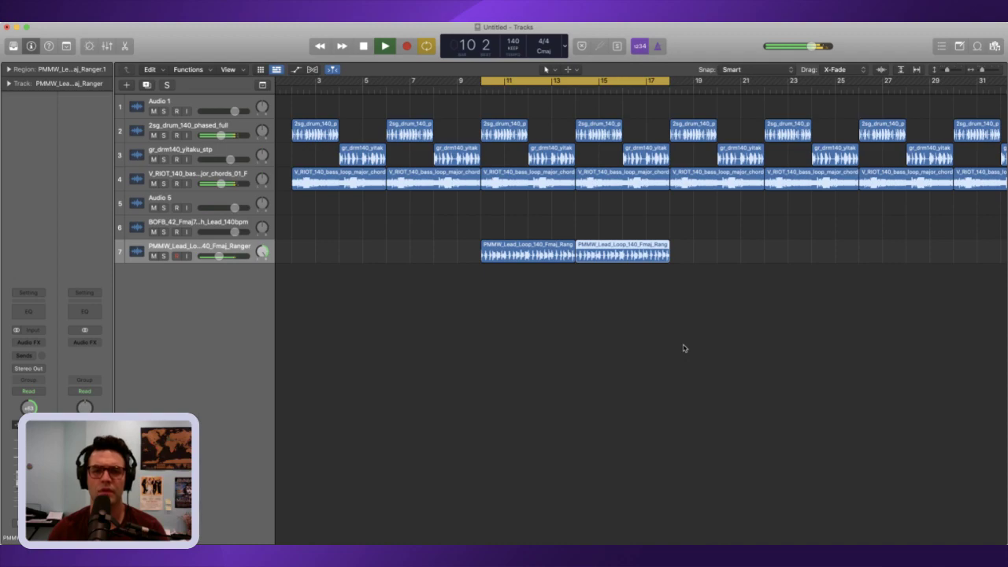
{"action": "scroll", "coordinate": [246, 275], "scroll_direction": "left", "scroll_amount": 1}
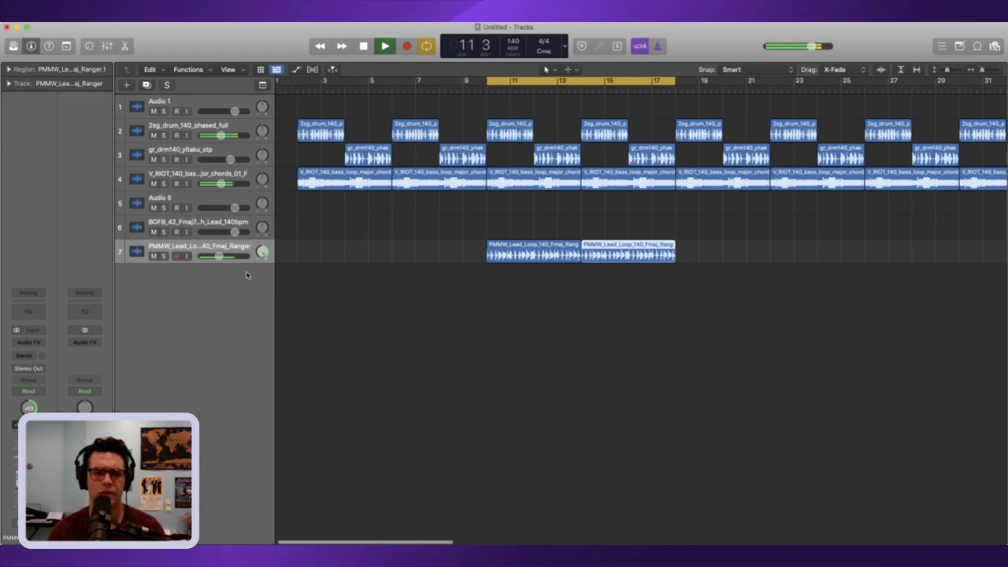
{"action": "scroll", "coordinate": [265, 270], "scroll_direction": "right", "scroll_amount": 1}
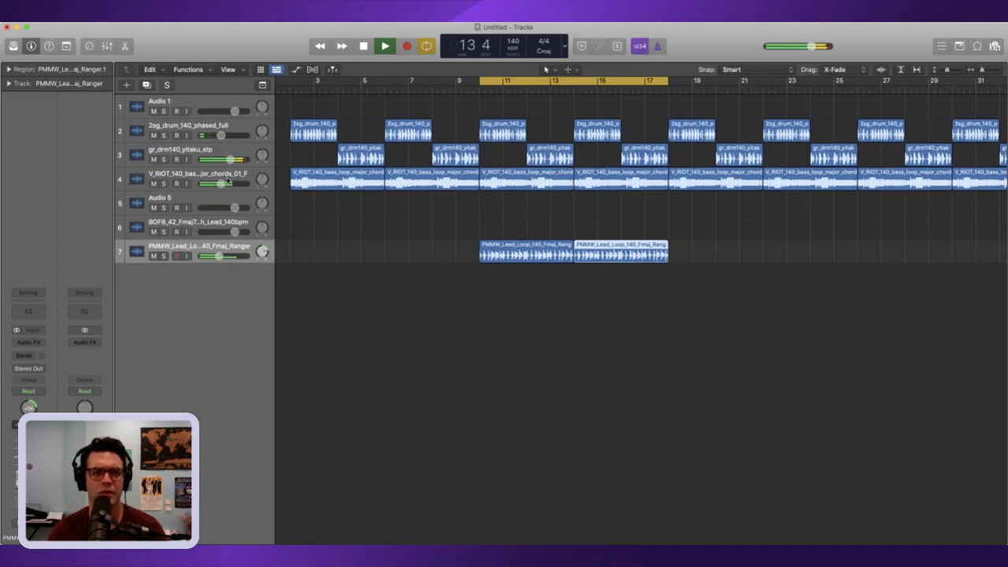
- Listen to the V_RIOT bass chords track in solo, and turn the solo off again
{"action": "left_click", "coordinate": [165, 183]}
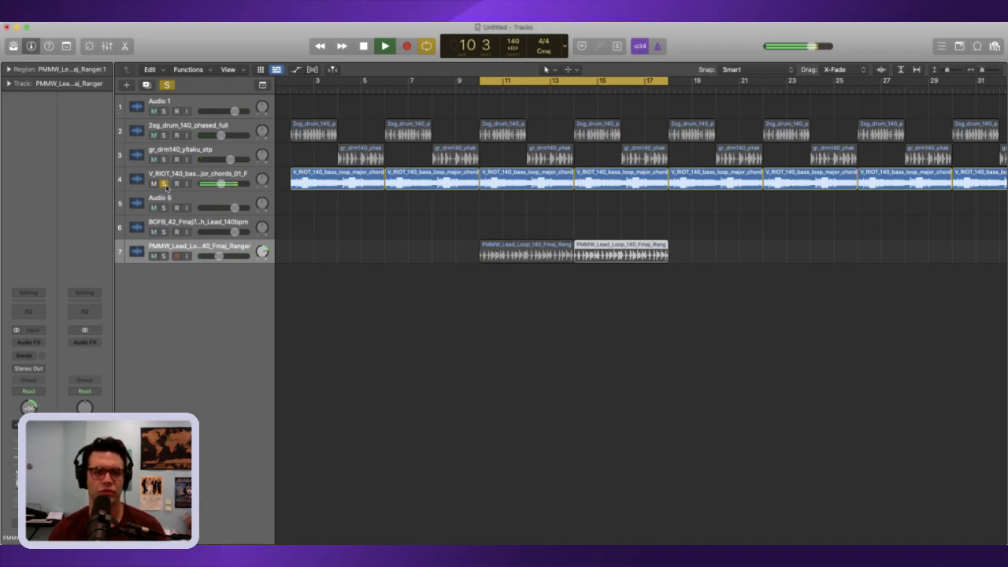
{"action": "left_click", "coordinate": [164, 183]}
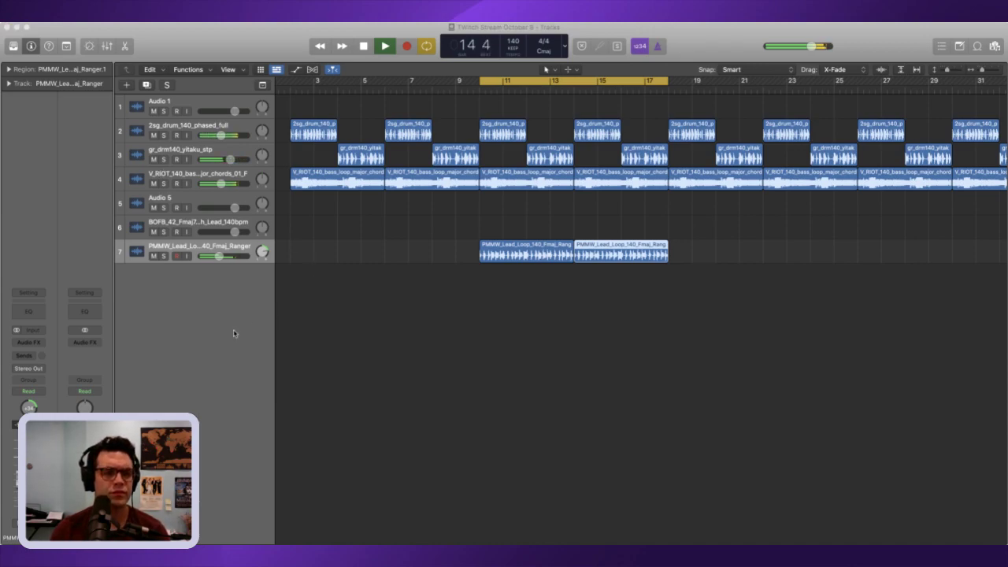
- Lower the volume of all tracks together, and reduce the gr_drm140_yitaku_stp drum track further after soloing it briefly
{"action": "key", "text": "shift+i"}
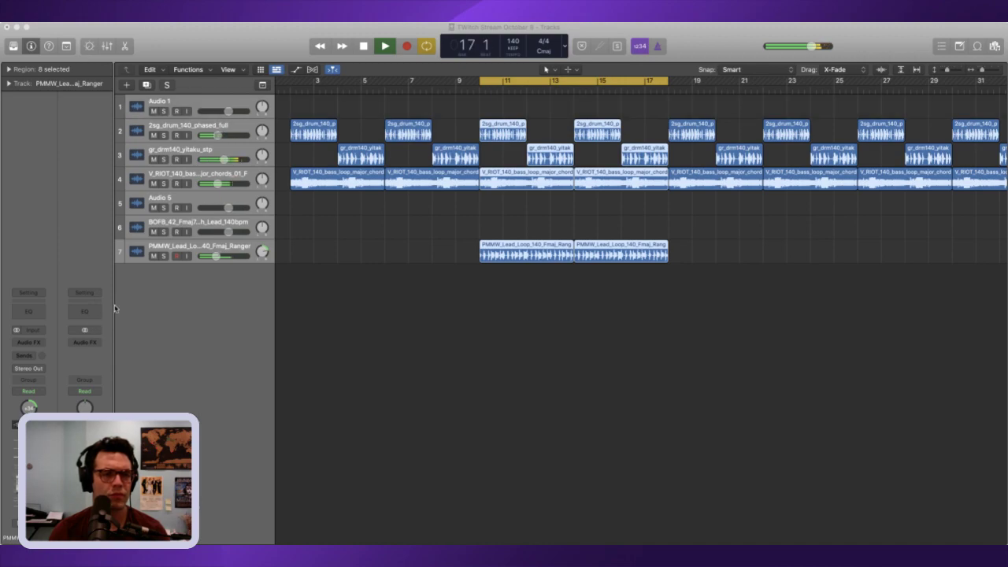
{"action": "key", "text": "ctrl+s"}
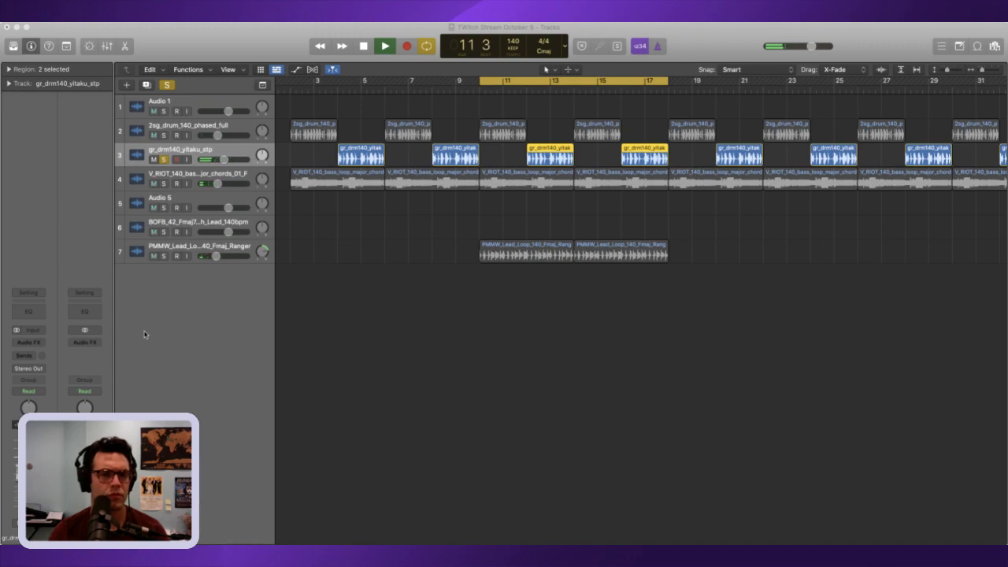
{"action": "key", "text": "ctrl+s"}
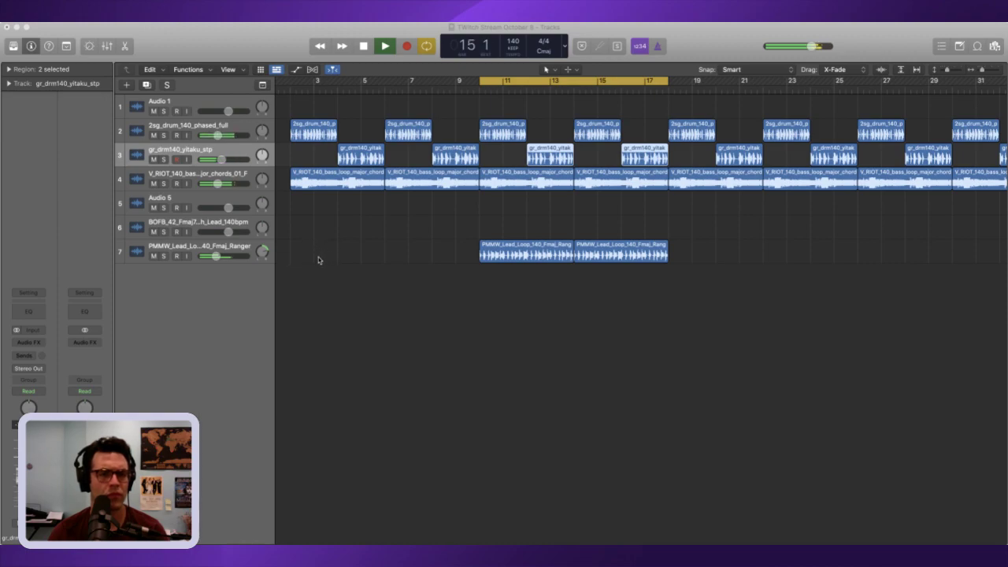
{"action": "left_click", "coordinate": [15, 42]}
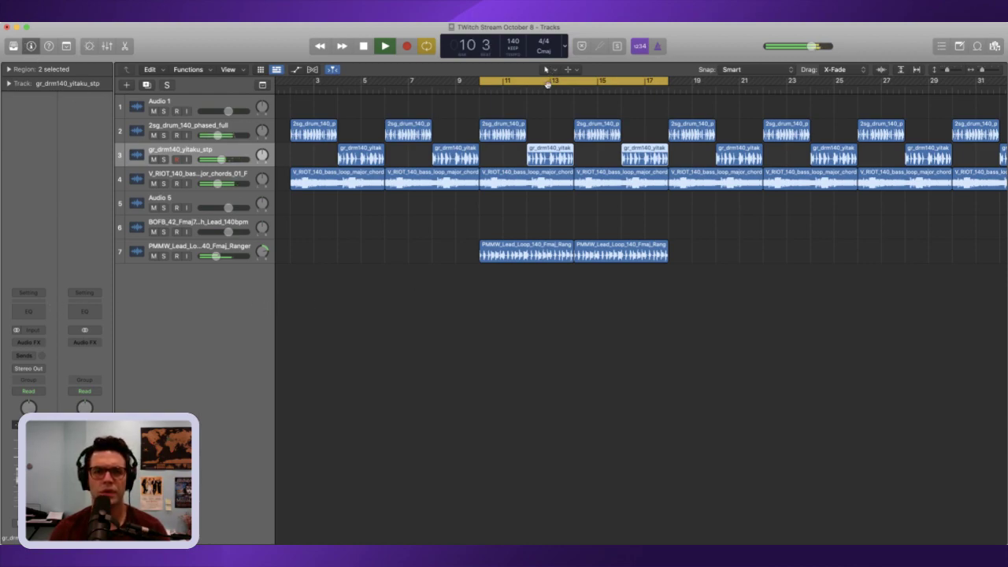
- Clear the region selection and briefly play the cycled section
{"action": "key", "text": "space"}
{"action": "left_click", "coordinate": [541, 288]}
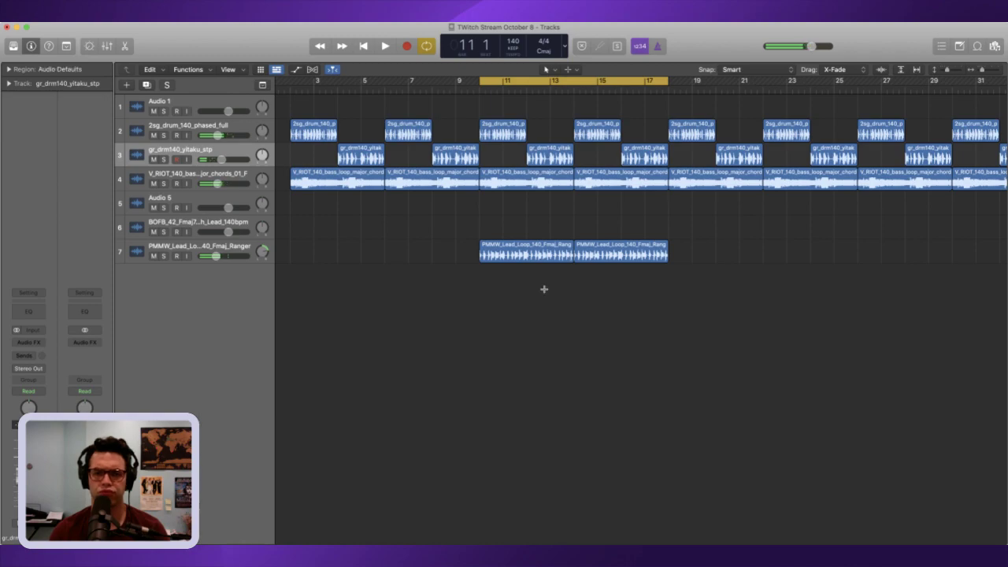
{"action": "left_click", "coordinate": [484, 294]}
{"action": "key", "text": "space"}
{"action": "key", "text": "space"}
- Turn off the cycle mode and play the arrangement from the beginning
{"action": "left_click", "coordinate": [543, 82]}
{"action": "key", "text": "Return"}
{"action": "key", "text": "space"}
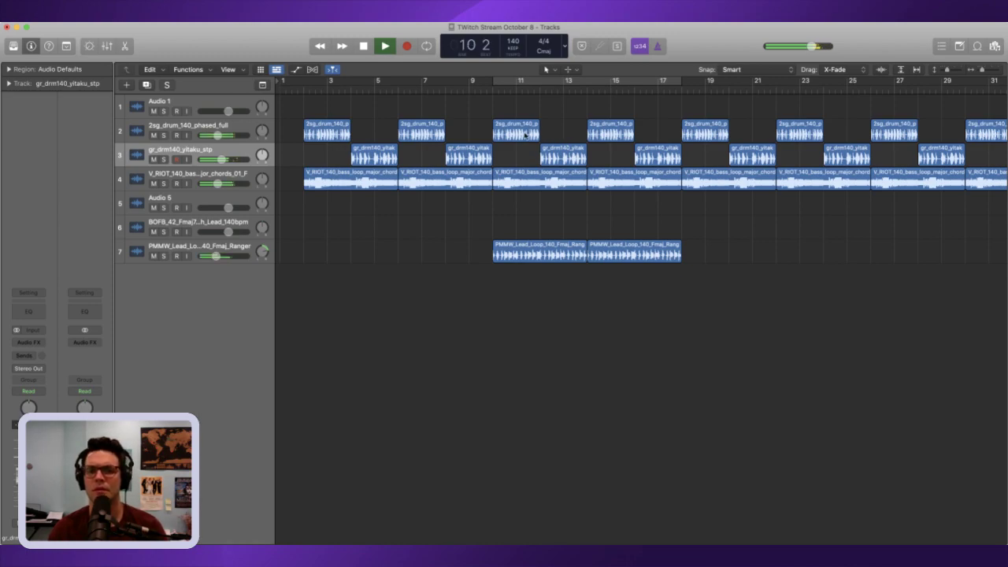
{"action": "scroll", "coordinate": [526, 137], "scroll_direction": "left", "scroll_amount": 1}
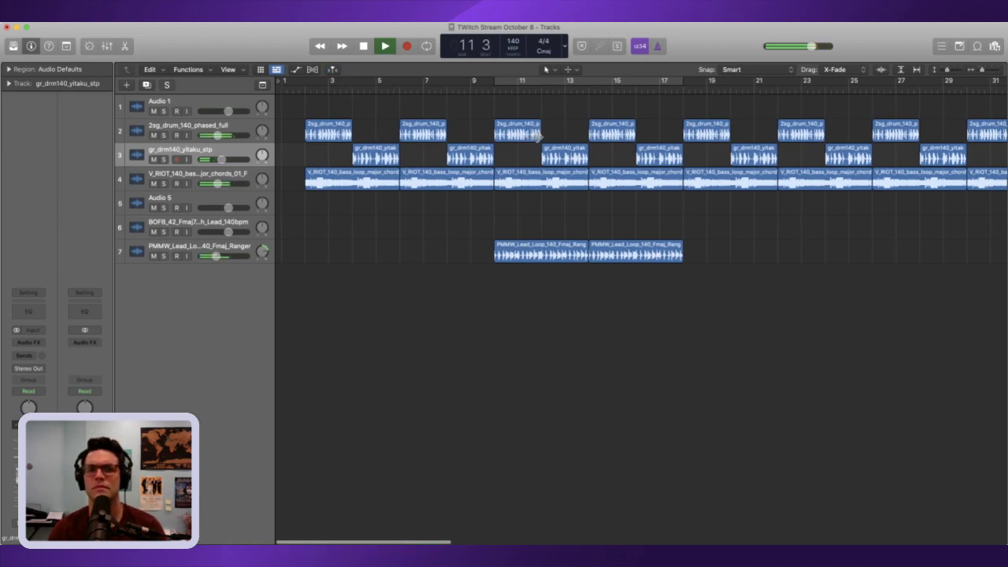
- Stop playback and delete the gr_drm140_yitaku_stp regions from bar 12 onward and the 2sg_drum_140_phased_full regions from bar 14 onward
{"action": "key", "text": "space"}
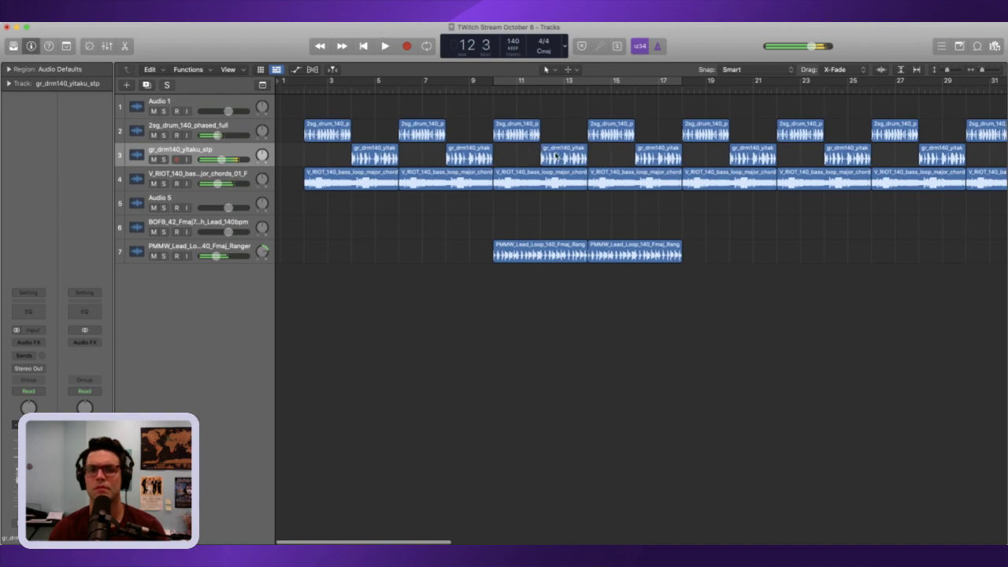
{"action": "left_click", "coordinate": [551, 155]}
{"action": "left_click_drag", "start_coordinate": [620, 164], "coordinate": [952, 156]}
{"action": "key", "text": "Delete"}
{"action": "left_click_drag", "start_coordinate": [995, 109], "coordinate": [592, 139]}
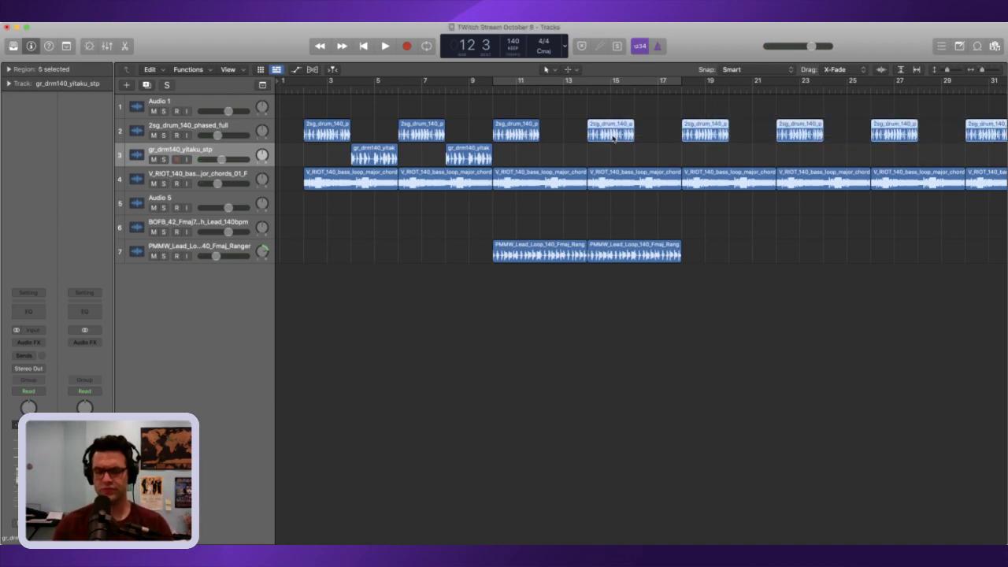
{"action": "key", "text": "Delete"}
- Repeat the 2sg_drum_140_phased_full region at bar 10 three times so the drum loop fills bars 10 to 18
{"action": "left_click", "coordinate": [528, 128]}
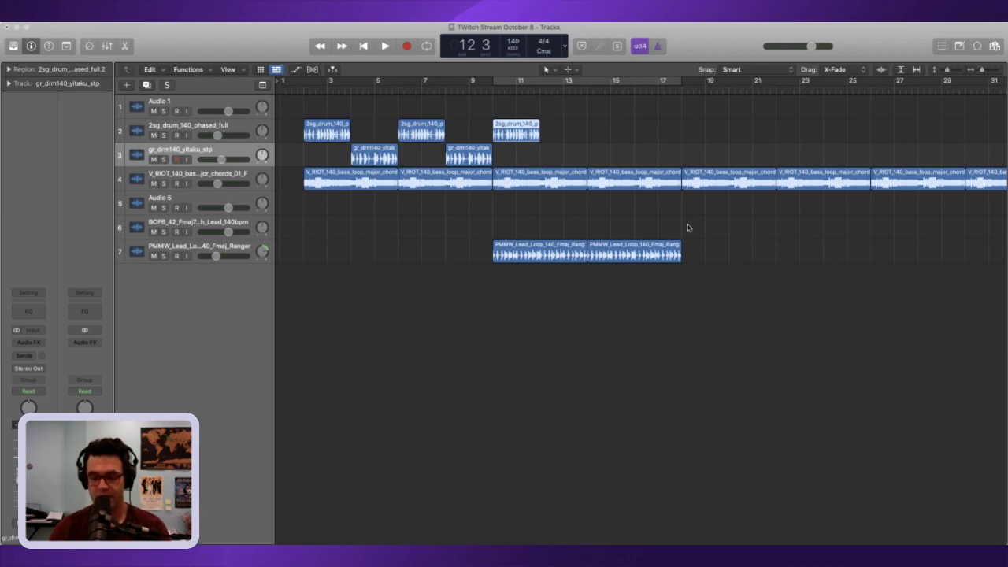
{"action": "key", "text": "super+r"}
{"action": "key", "text": "super+r"}
{"action": "key", "text": "super+r"}
- Play the arrangement from bar 2 through the lead section, and stop at bar 18
{"action": "left_click", "coordinate": [480, 87]}
{"action": "left_click", "coordinate": [302, 90]}
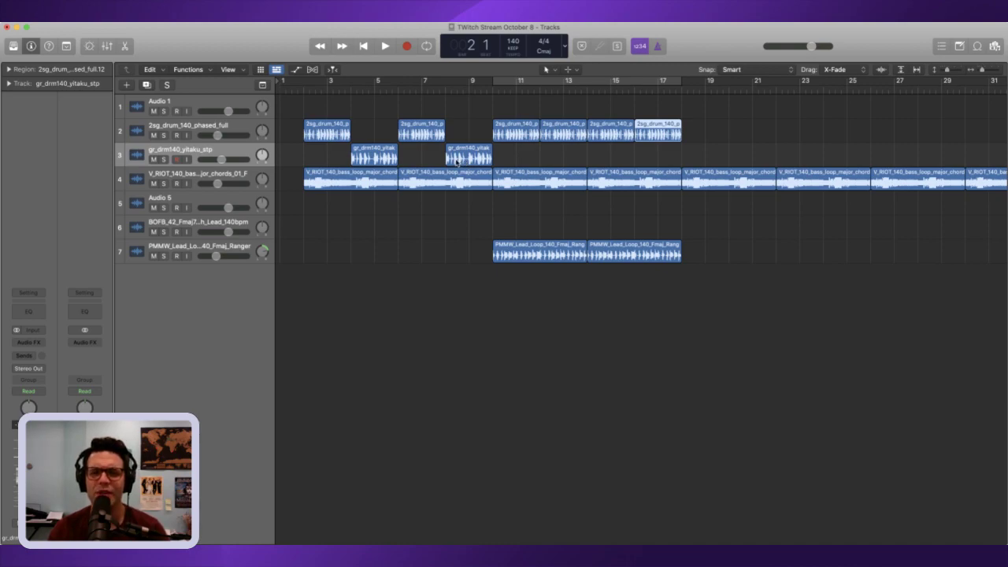
{"action": "key", "text": "space"}
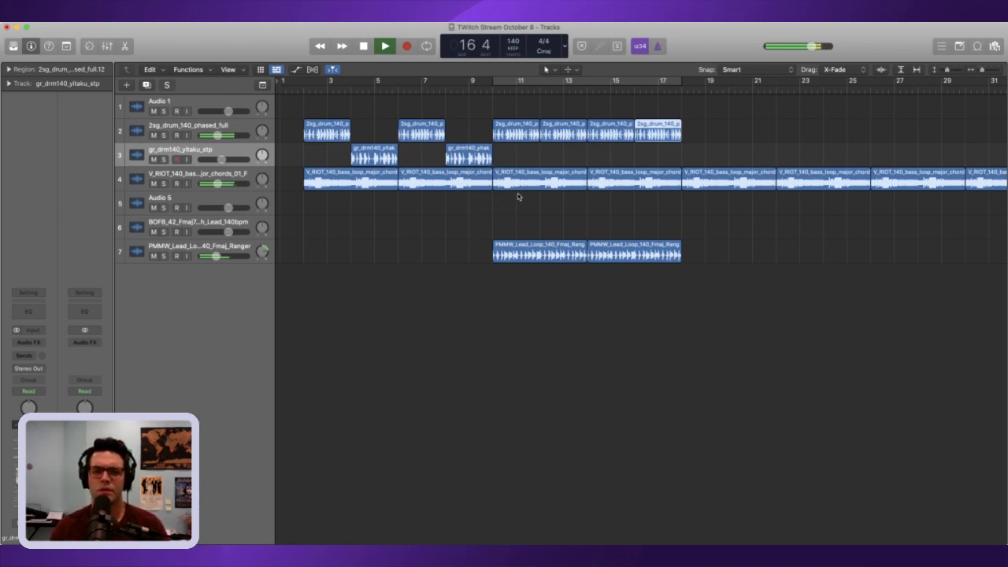
{"action": "key", "text": "space"}
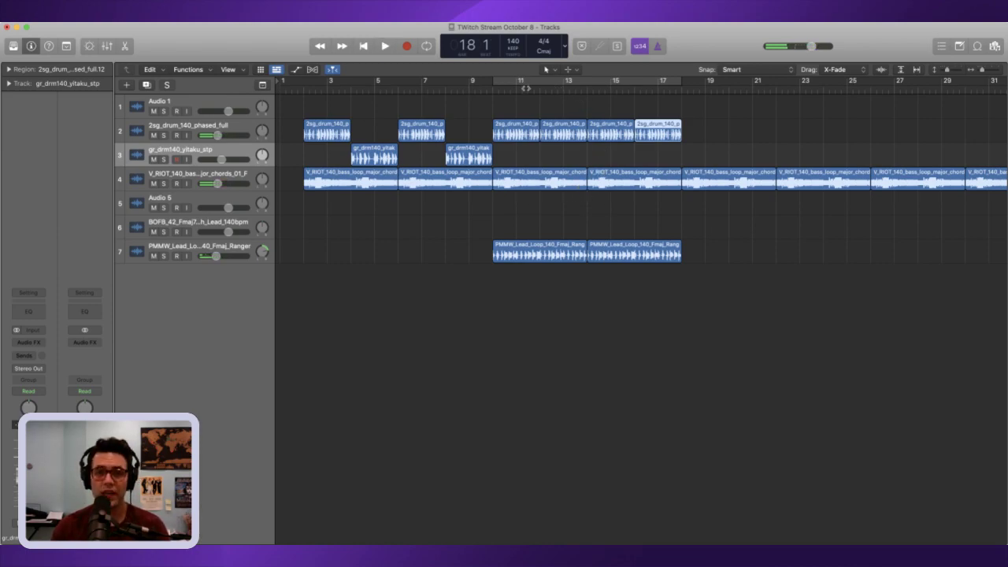
- Cycle playback over bars 10 to 18 and open the first PMMW lead region in the audio editor with Flex Pitch
{"action": "left_click", "coordinate": [534, 85]}
{"action": "key", "text": "space"}
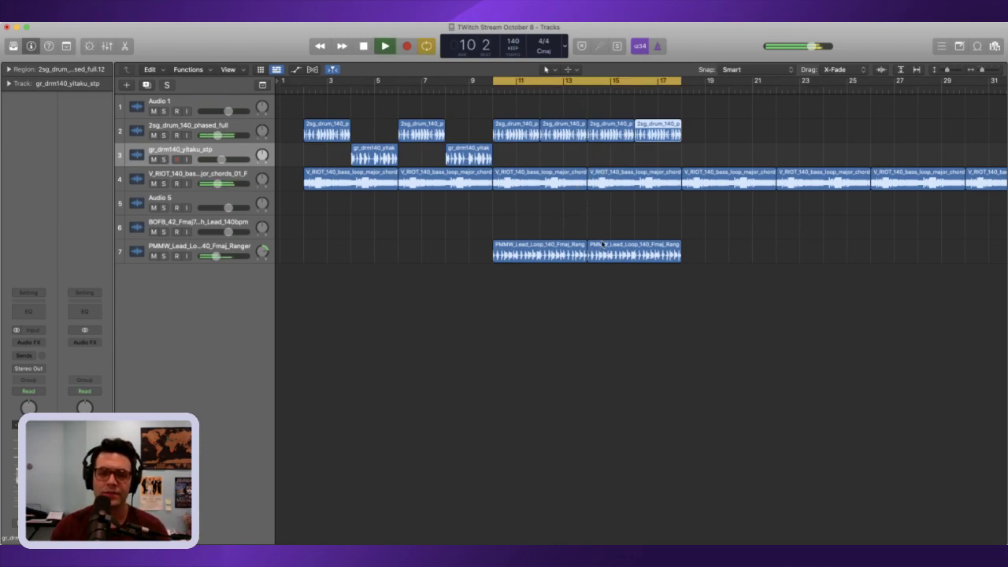
{"action": "double_click", "coordinate": [555, 251]}
{"action": "left_click", "coordinate": [257, 327]}
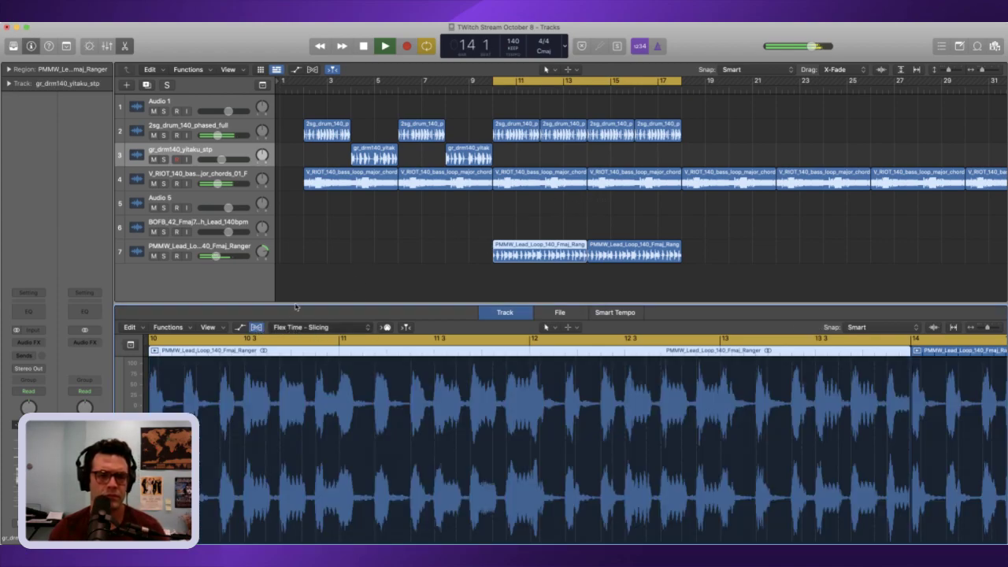
{"action": "left_click", "coordinate": [319, 327]}
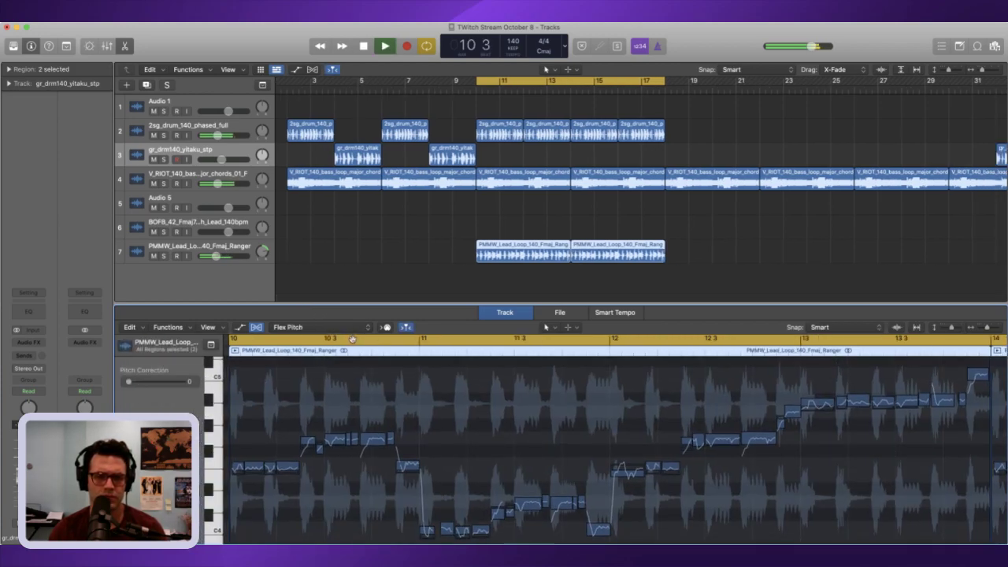
- Snap the four low notes at the start of bar 11 in the PMMW lead to exact pitch and audition them
{"action": "key", "text": "space"}
{"action": "scroll", "coordinate": [418, 494], "scroll_direction": "down", "scroll_amount": 3}
{"action": "left_click_drag", "start_coordinate": [418, 494], "coordinate": [487, 474]}
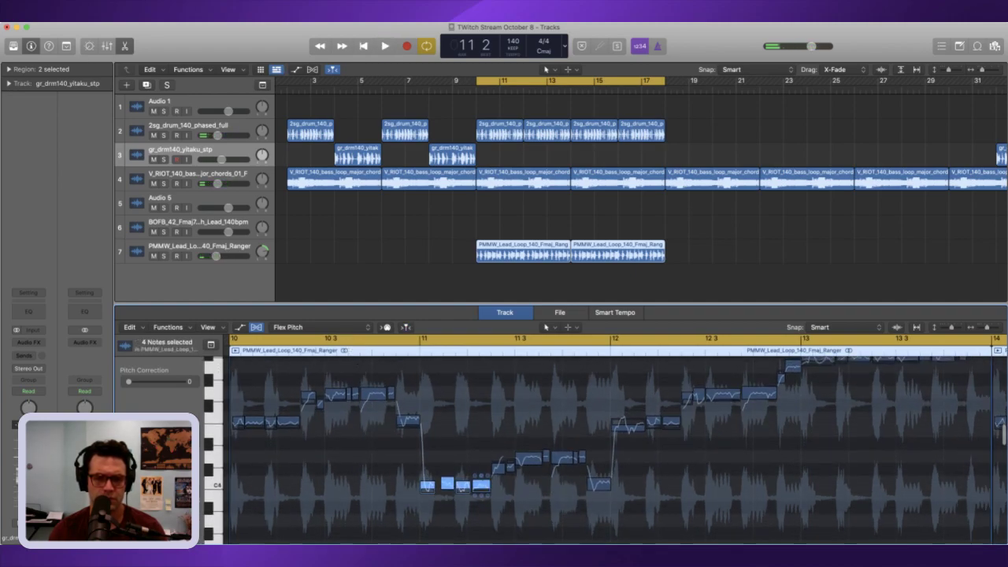
{"action": "scroll", "coordinate": [464, 486], "scroll_direction": "up", "scroll_amount": 1}
{"action": "scroll", "coordinate": [473, 490], "scroll_direction": "up", "scroll_amount": 2}
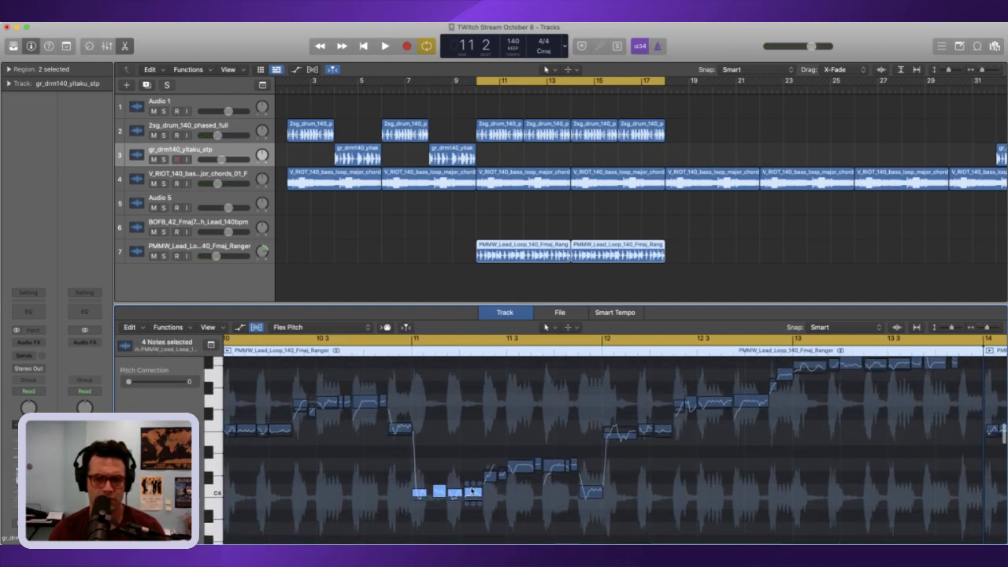
{"action": "scroll", "coordinate": [482, 493], "scroll_direction": "down", "scroll_amount": 1}
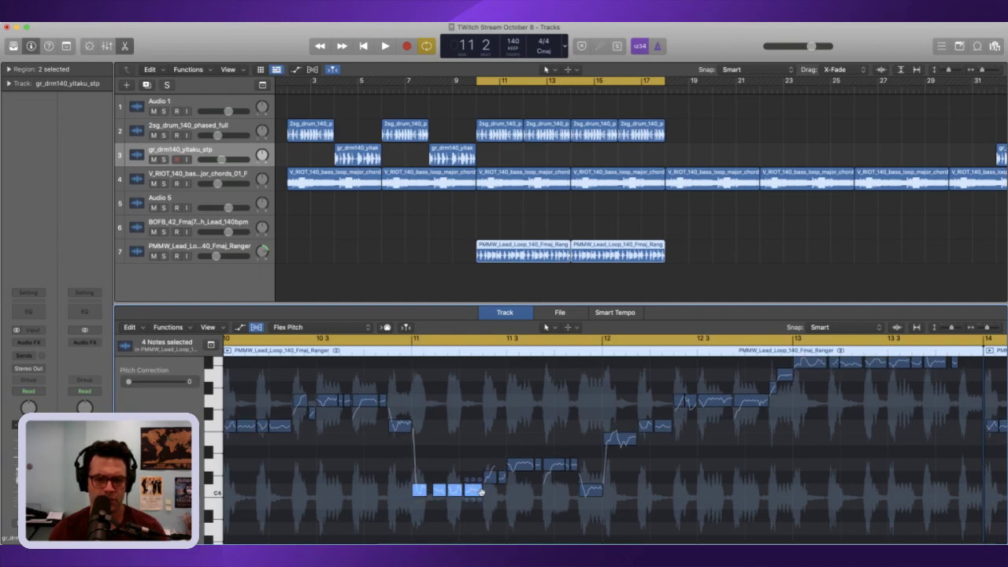
{"action": "scroll", "coordinate": [481, 492], "scroll_direction": "up", "scroll_amount": 1}
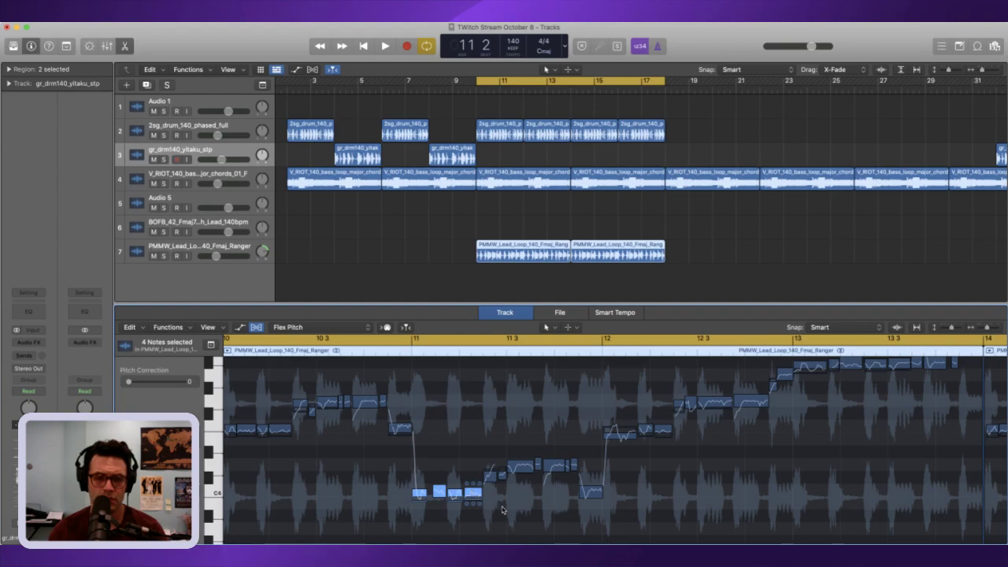
{"action": "key", "text": "space"}
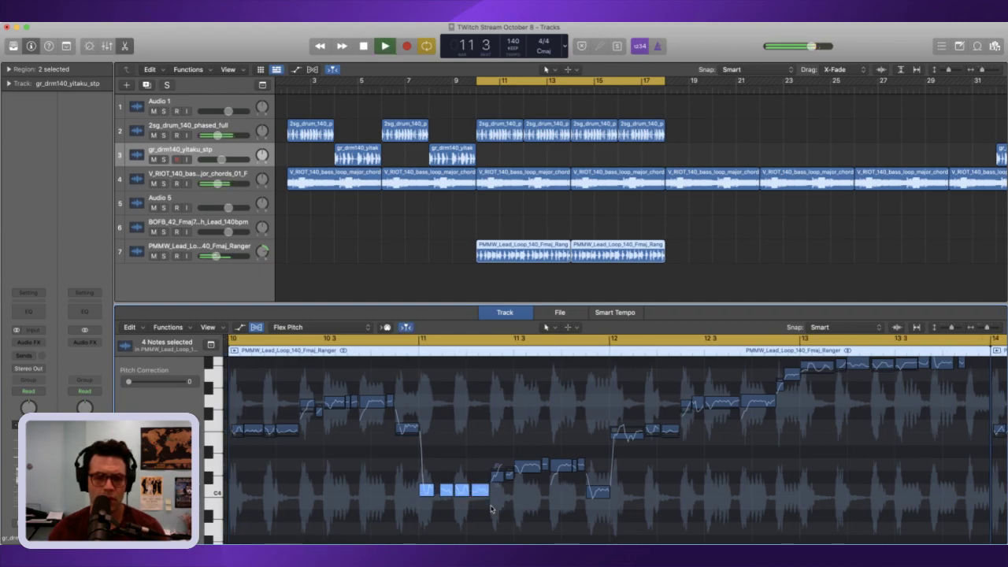
{"action": "key", "text": "space"}
- Snap all Flex Pitch notes of the PMMW lead regions to exact pitch, play the cycle, and clear the note selection
{"action": "left_click", "coordinate": [640, 520]}
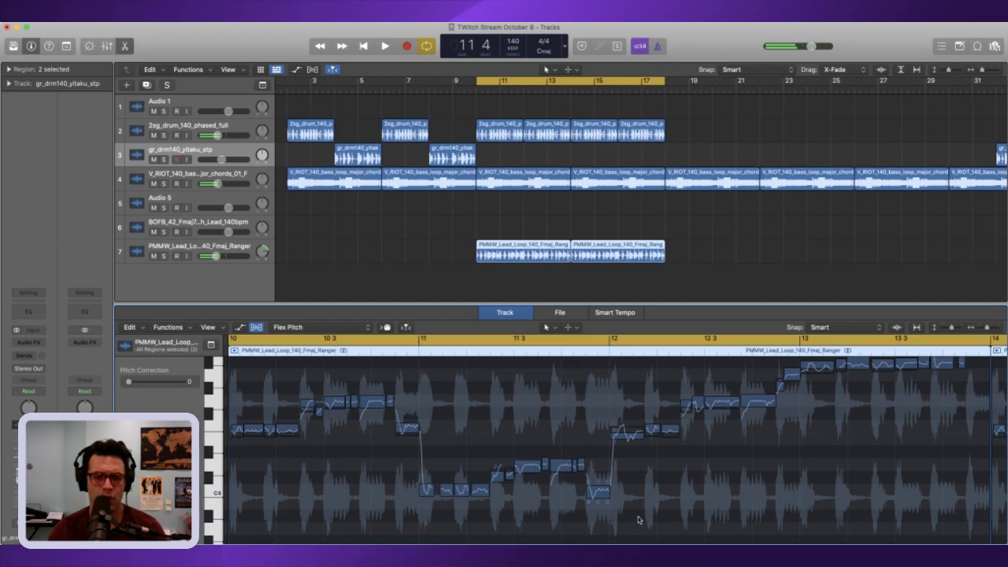
{"action": "key", "text": "super+a"}
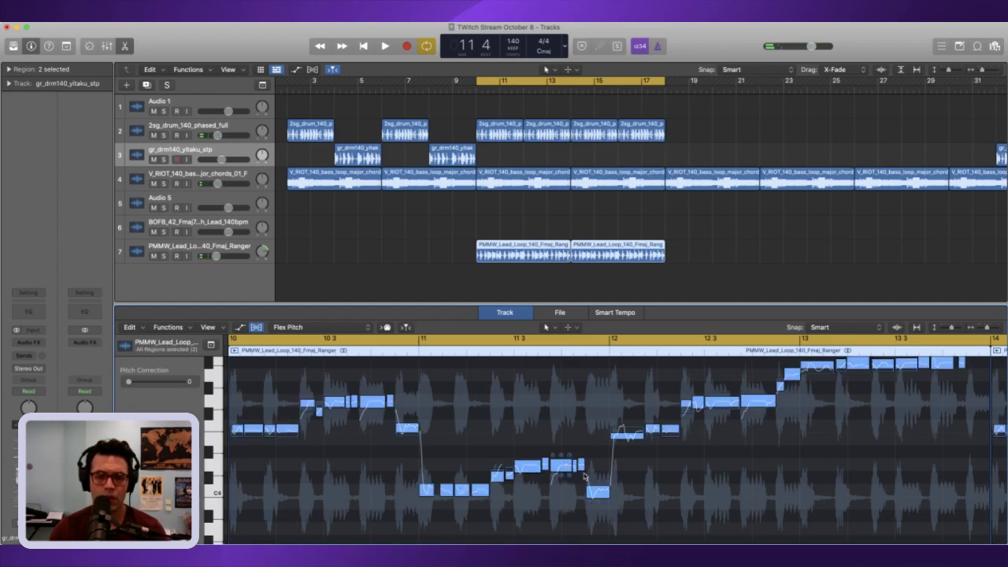
{"action": "key", "text": "super+z"}
{"action": "key", "text": "space"}
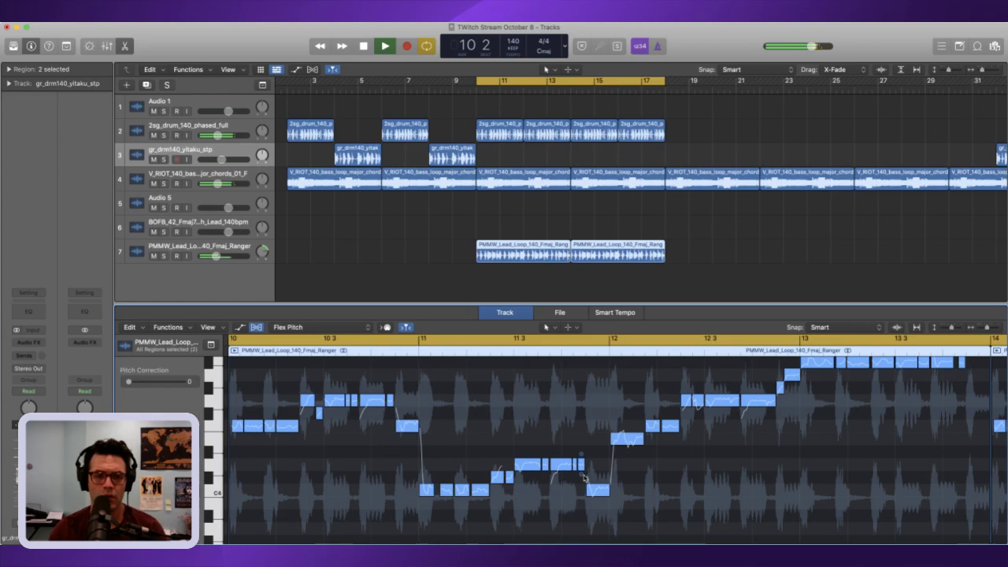
{"action": "left_click", "coordinate": [364, 434]}
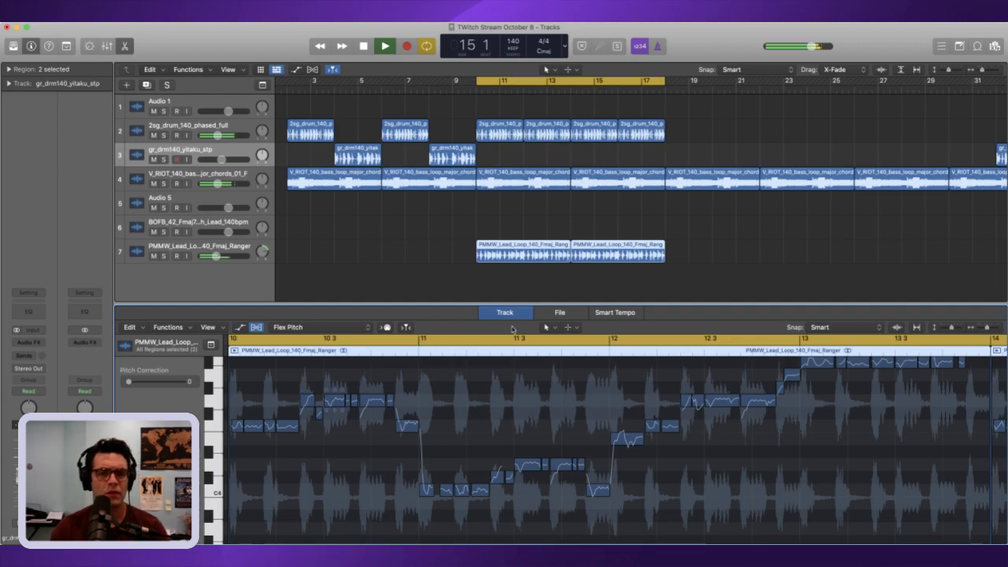
- Close the audio editor, stop playback, and deselect the PMMW lead regions
{"action": "key", "text": "e"}
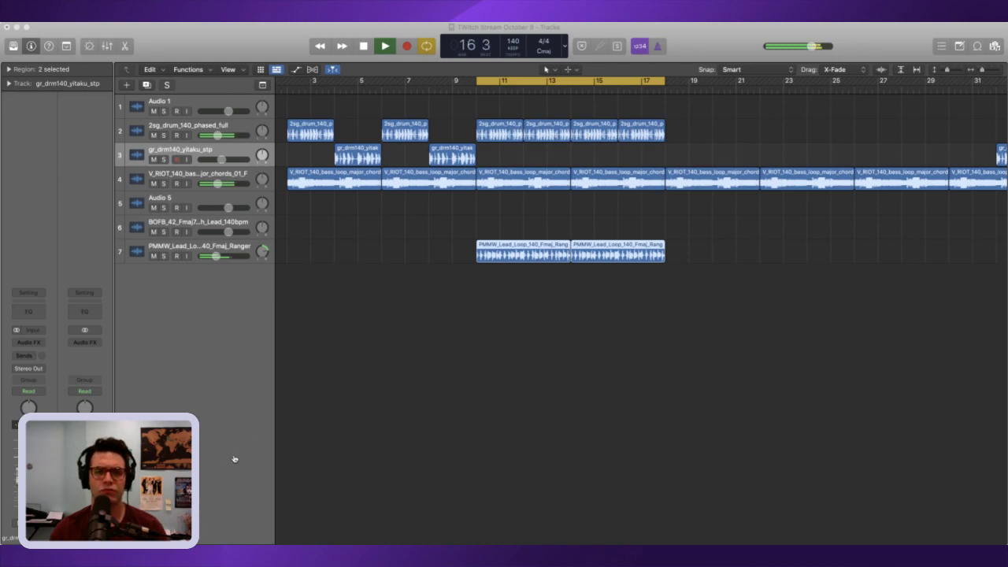
{"action": "key", "text": "space"}
{"action": "left_click", "coordinate": [589, 391]}
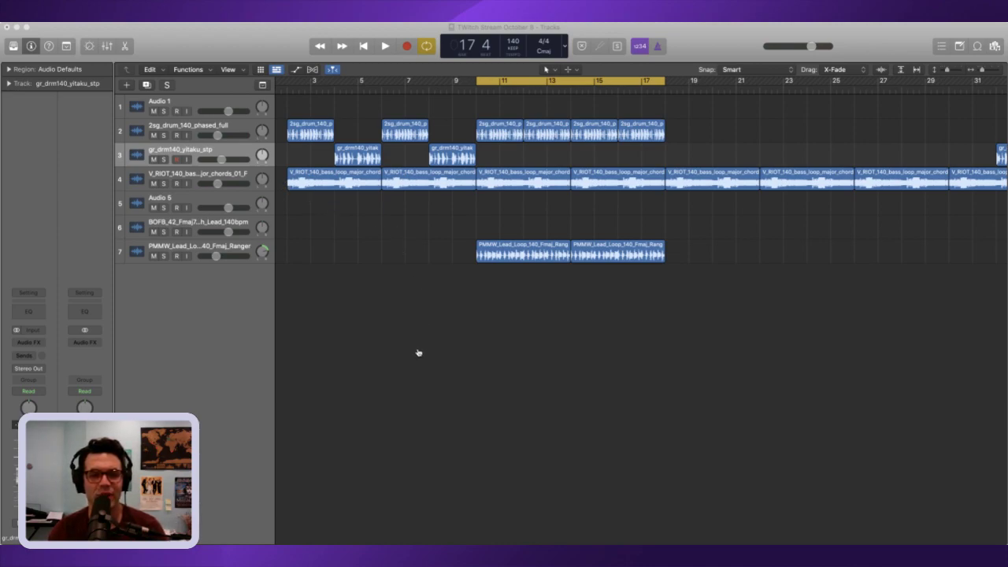
- Switch to Splice and preview the lead samples from FL_140BPM_STM_KIT_03_FM_Lead down to PSYMBIONIC_melody_loop_02_140_Fmaj
{"action": "key", "text": "super+Tab"}
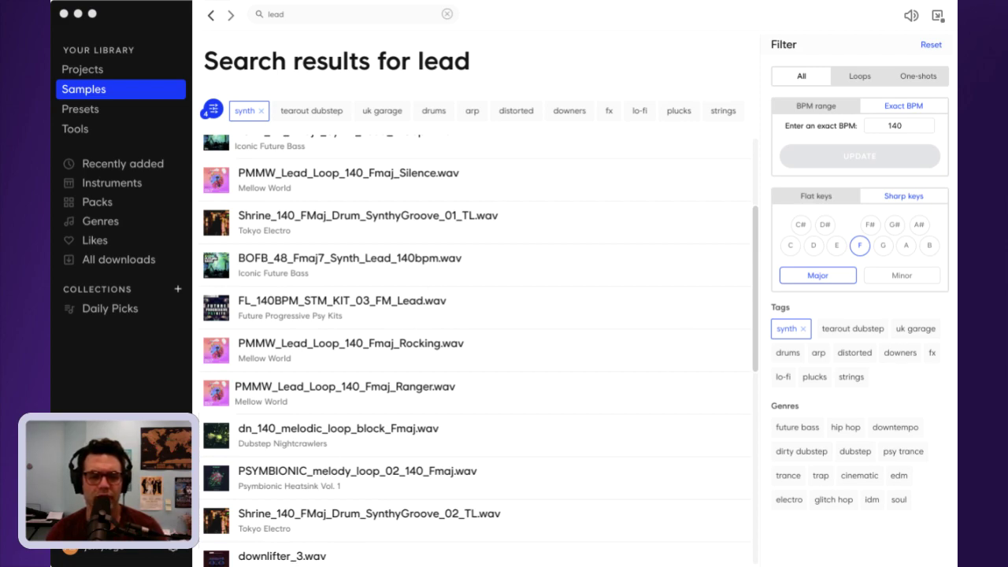
{"action": "mouse_move", "coordinate": [264, 375]}
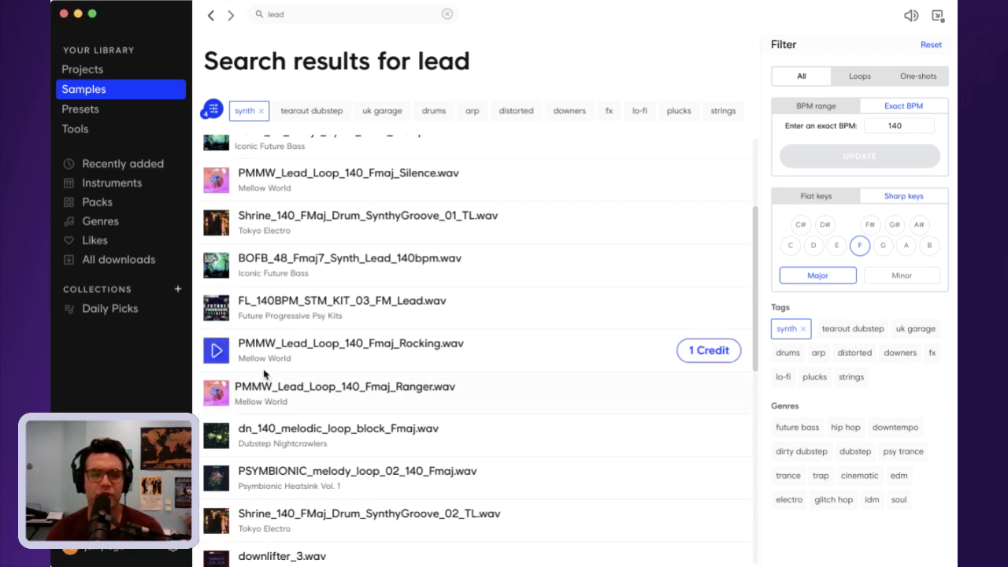
{"action": "left_click", "coordinate": [216, 309]}
{"action": "left_click", "coordinate": [218, 347]}
{"action": "left_click", "coordinate": [218, 397]}
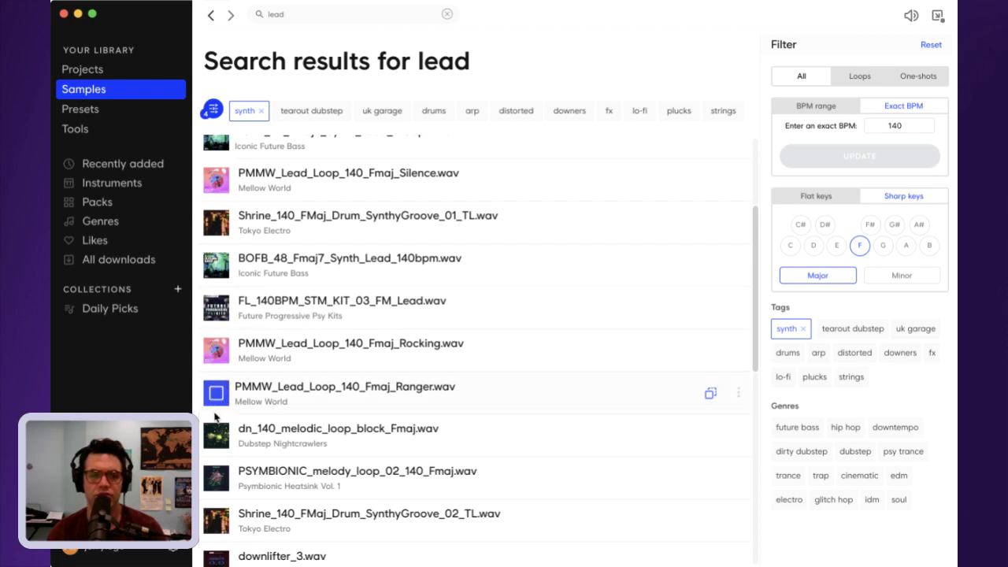
{"action": "mouse_move", "coordinate": [215, 436]}
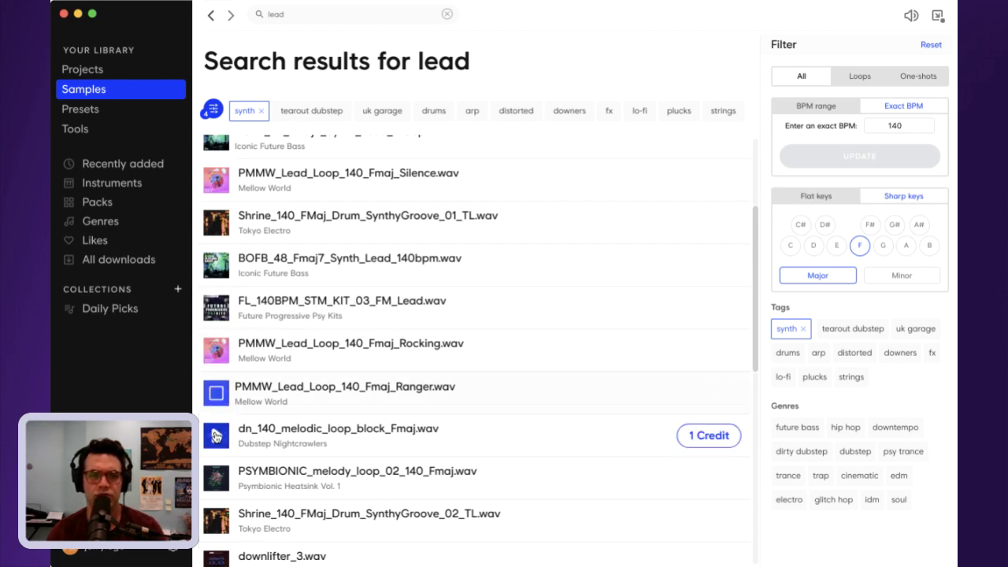
{"action": "left_click", "coordinate": [216, 435]}
{"action": "mouse_move", "coordinate": [214, 487]}
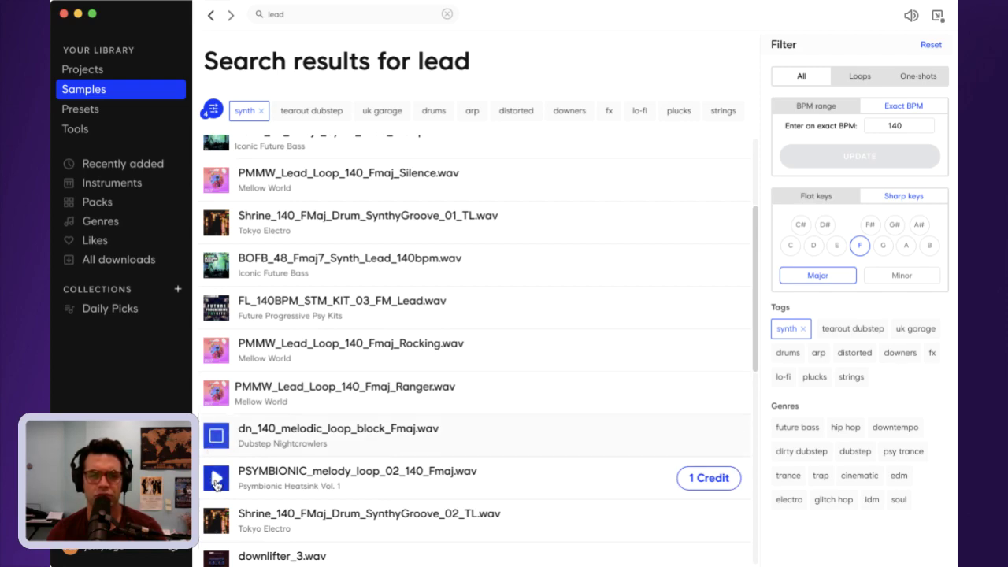
{"action": "left_click", "coordinate": [216, 482]}
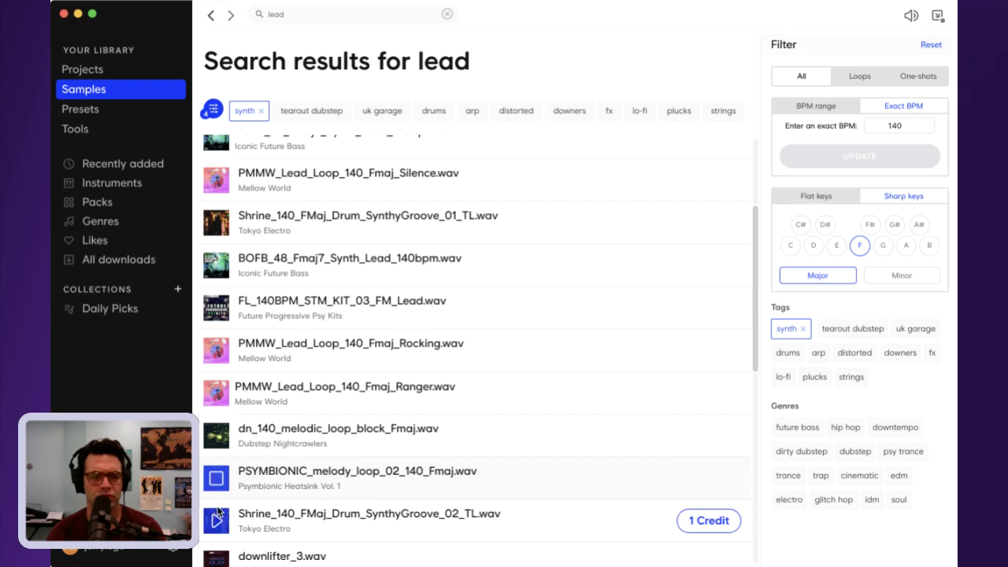
- Preview the Shrine SynthyGroove_02, downlifter_3 and Peace_140_Fmaj7_Synth_AnalogLovers_TL samples, and download the Peace_140 sample
{"action": "scroll", "coordinate": [221, 488], "scroll_direction": "down", "scroll_amount": 2}
{"action": "left_click", "coordinate": [216, 433]}
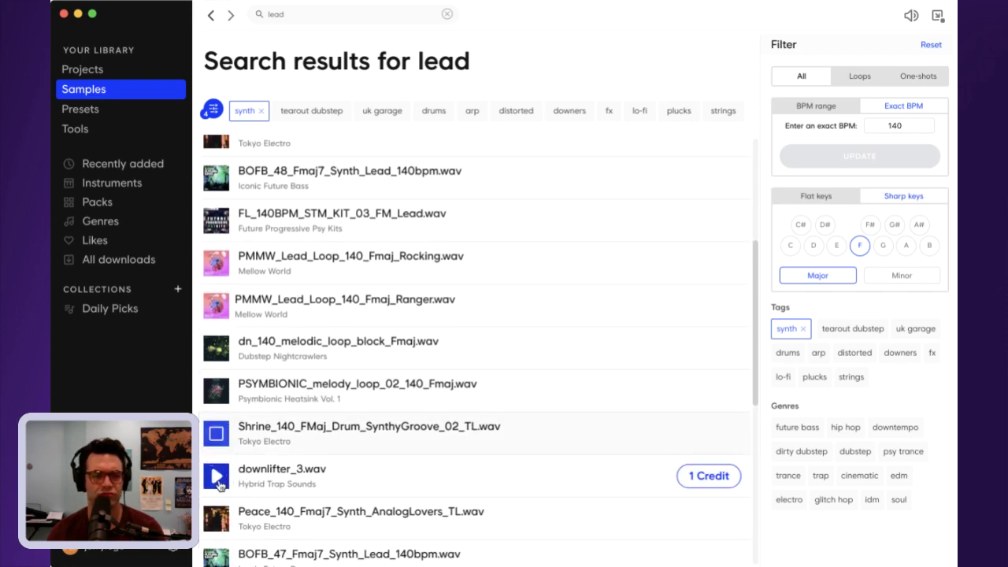
{"action": "left_click", "coordinate": [217, 476]}
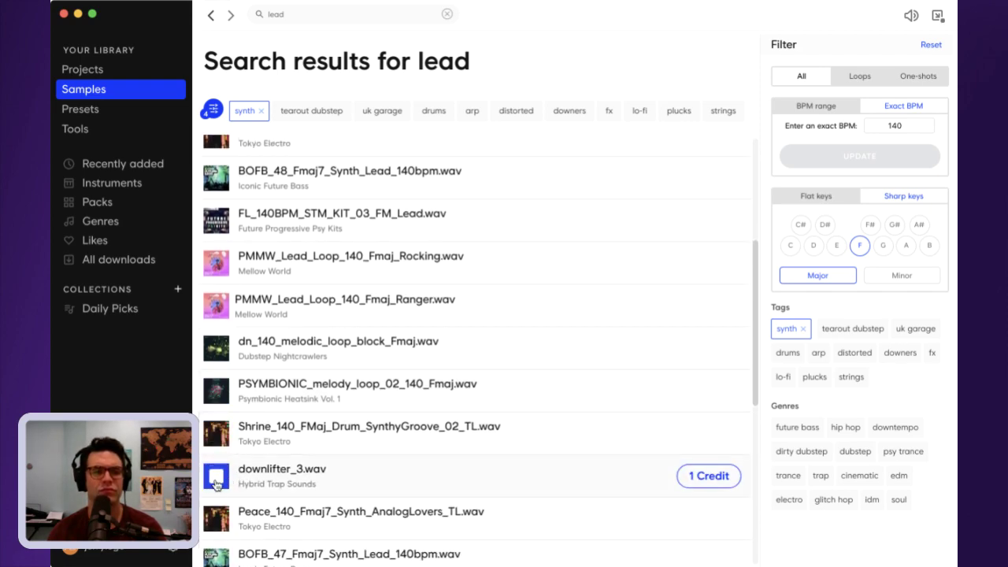
{"action": "left_click", "coordinate": [214, 525]}
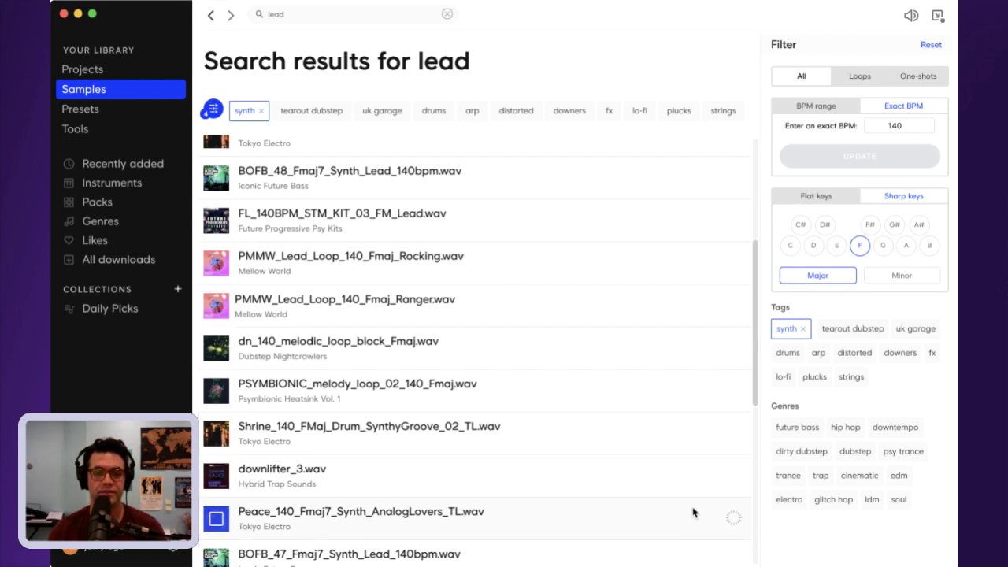
{"action": "left_click", "coordinate": [738, 519]}
{"action": "left_click", "coordinate": [729, 491]}
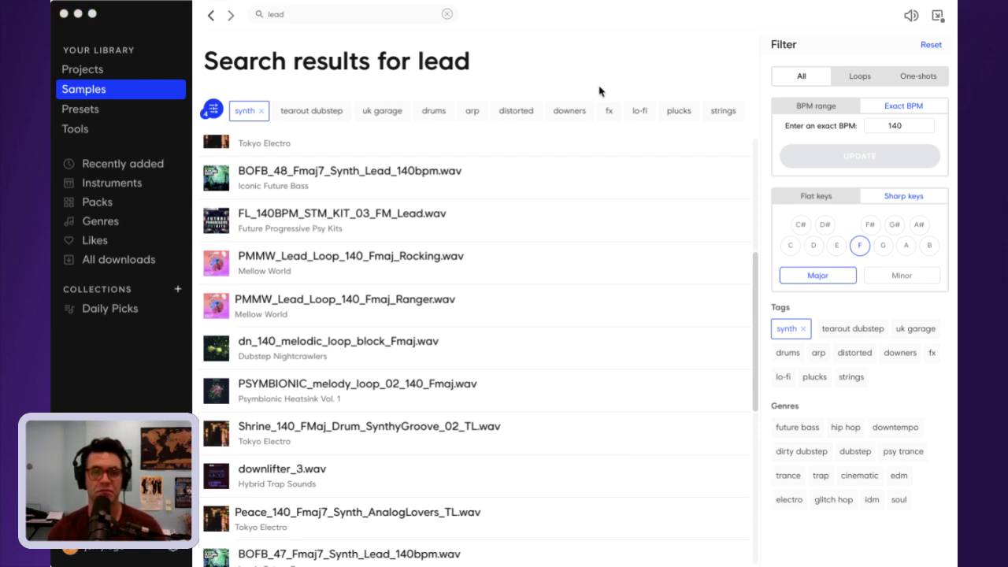
{"action": "left_click_drag", "start_coordinate": [601, 90], "coordinate": [847, 126]}
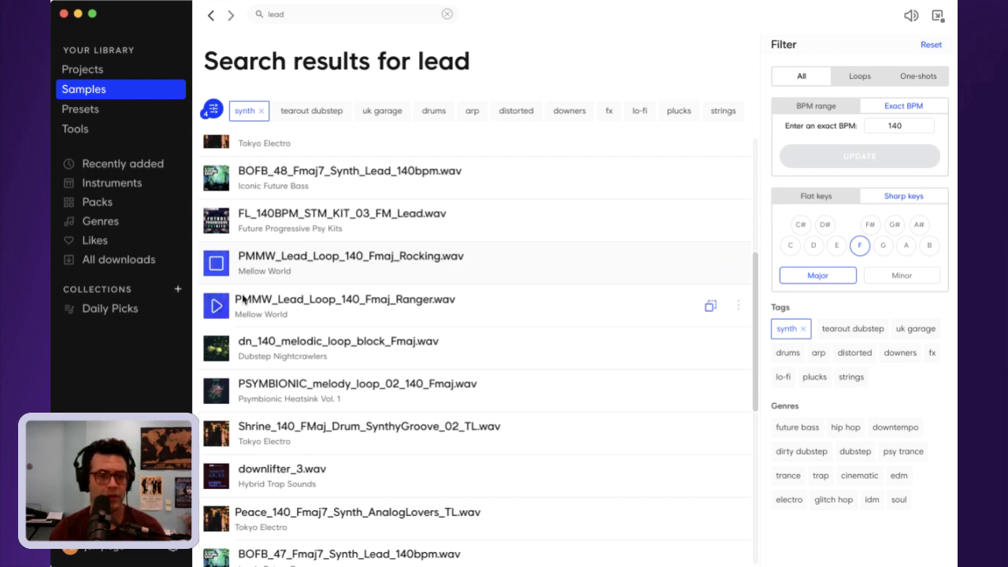
- Preview more lead samples, from PMMW_Lead_Loop_140_Fmaj_Ranger down to BOFB_47_Fmaj7_Synth_Lead_140bpm
{"action": "left_click", "coordinate": [217, 307]}
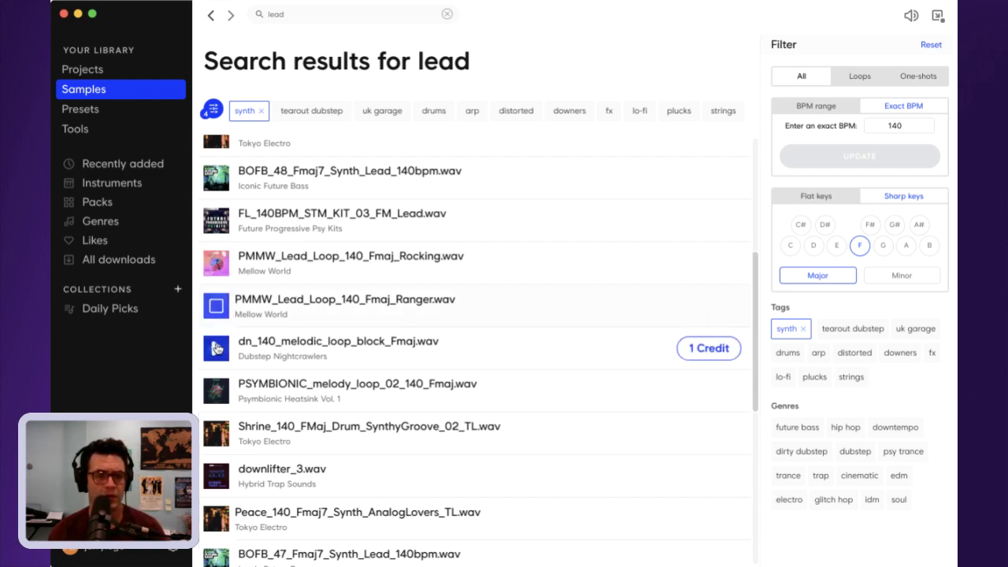
{"action": "left_click", "coordinate": [222, 384]}
{"action": "left_click", "coordinate": [217, 347]}
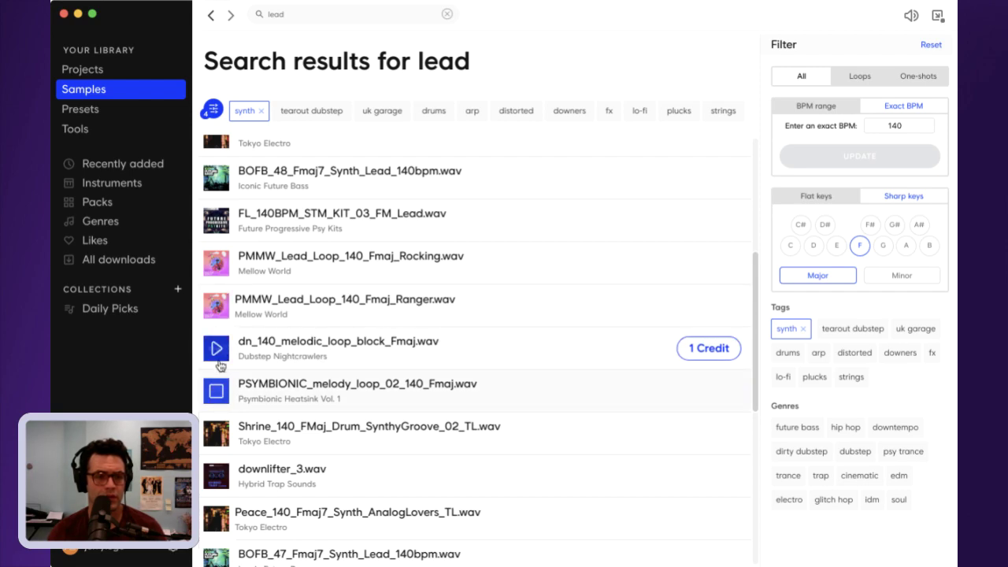
{"action": "left_click", "coordinate": [217, 431]}
{"action": "left_click", "coordinate": [217, 517]}
{"action": "scroll", "coordinate": [217, 477], "scroll_direction": "down", "scroll_amount": 3}
{"action": "scroll", "coordinate": [216, 476], "scroll_direction": "down", "scroll_amount": 2}
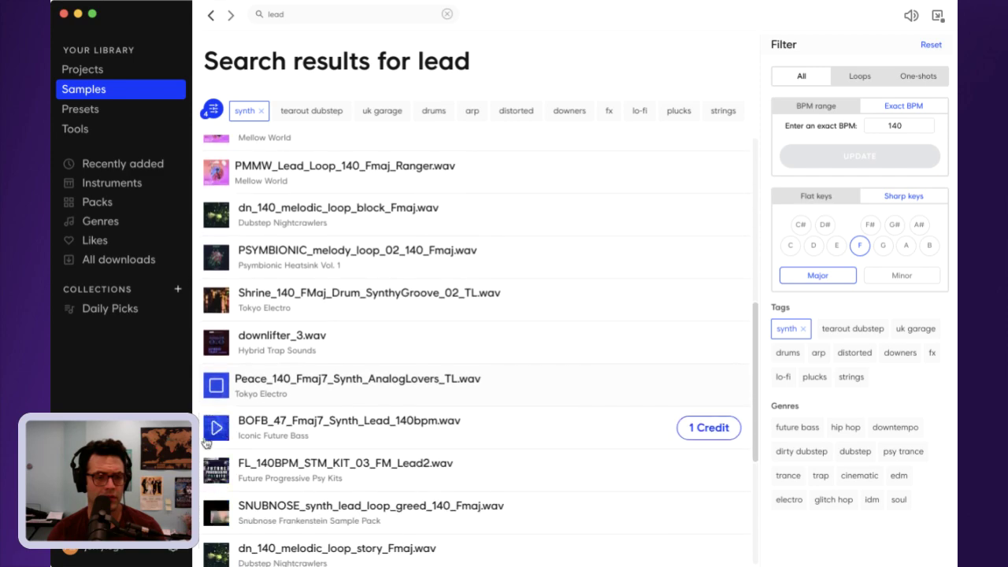
{"action": "left_click", "coordinate": [219, 428]}
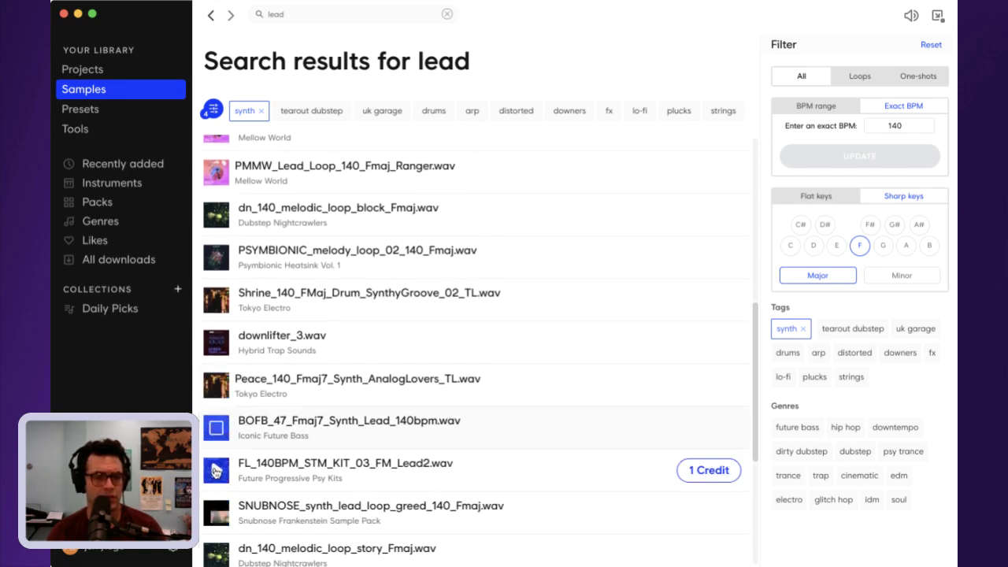
- Preview FL_140BPM_STM_KIT_03_FM_Lead2 and BOFB_47_Fmaj7_Synth_Lead_140bpm, download the BOFB_47 sample and open its enclosing folder
{"action": "left_click", "coordinate": [217, 471]}
{"action": "left_click", "coordinate": [218, 436]}
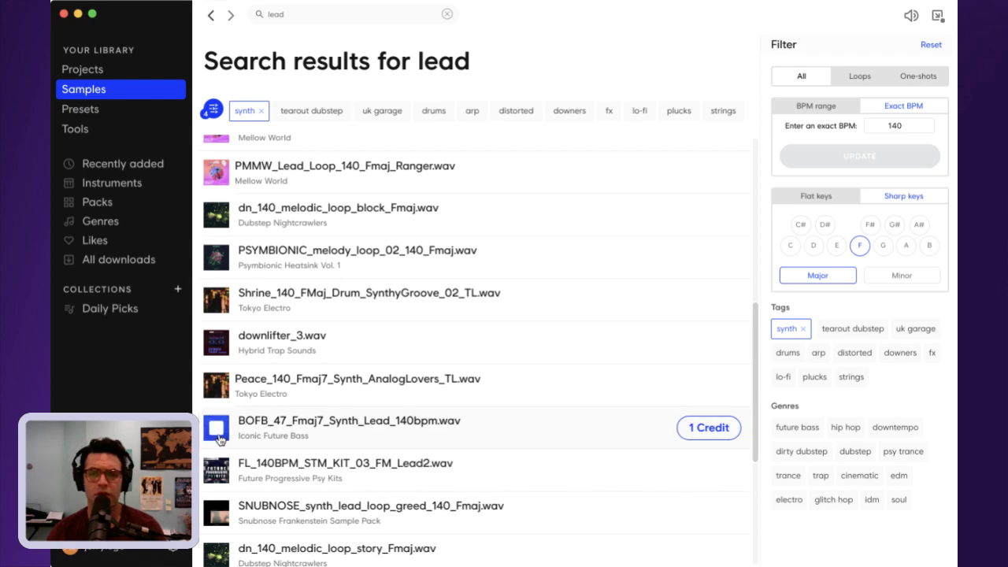
{"action": "left_click", "coordinate": [714, 435]}
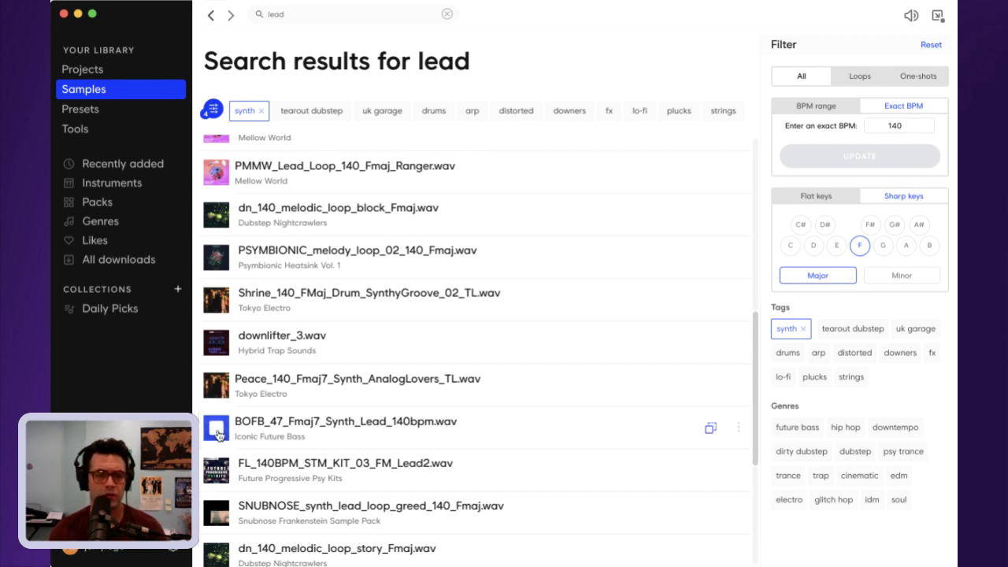
{"action": "left_click", "coordinate": [738, 428]}
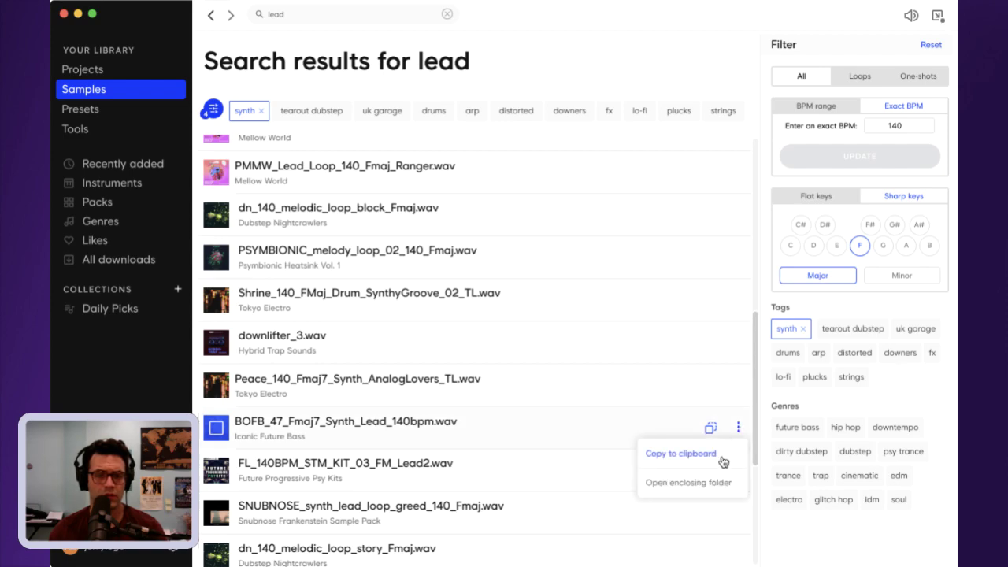
{"action": "left_click", "coordinate": [713, 486]}
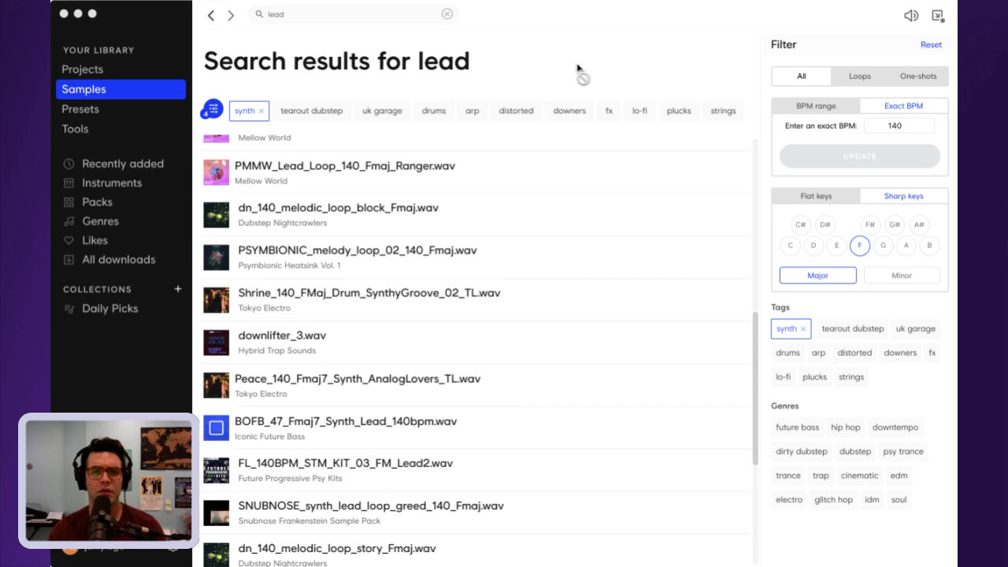
{"action": "left_click_drag", "start_coordinate": [579, 70], "coordinate": [777, 66]}
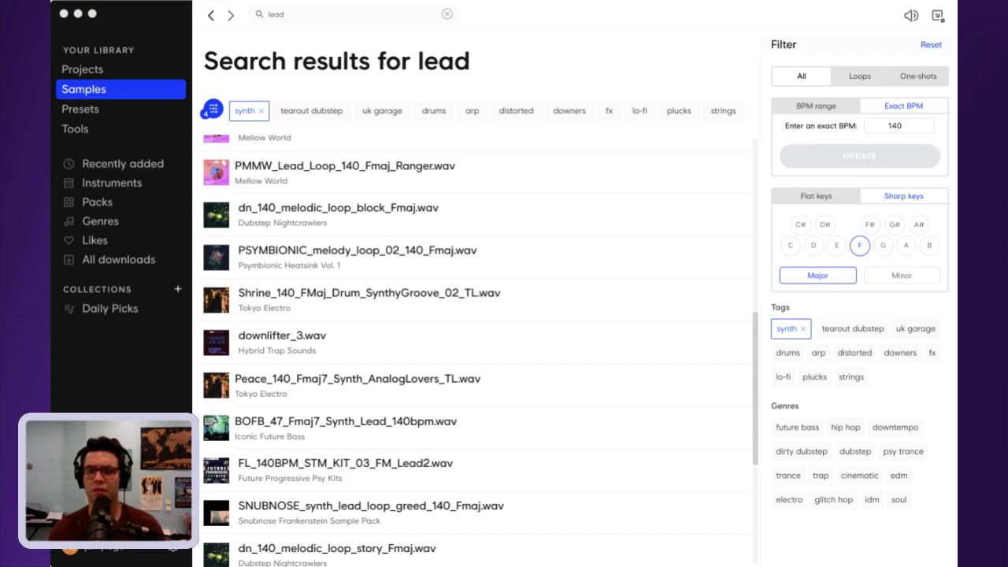
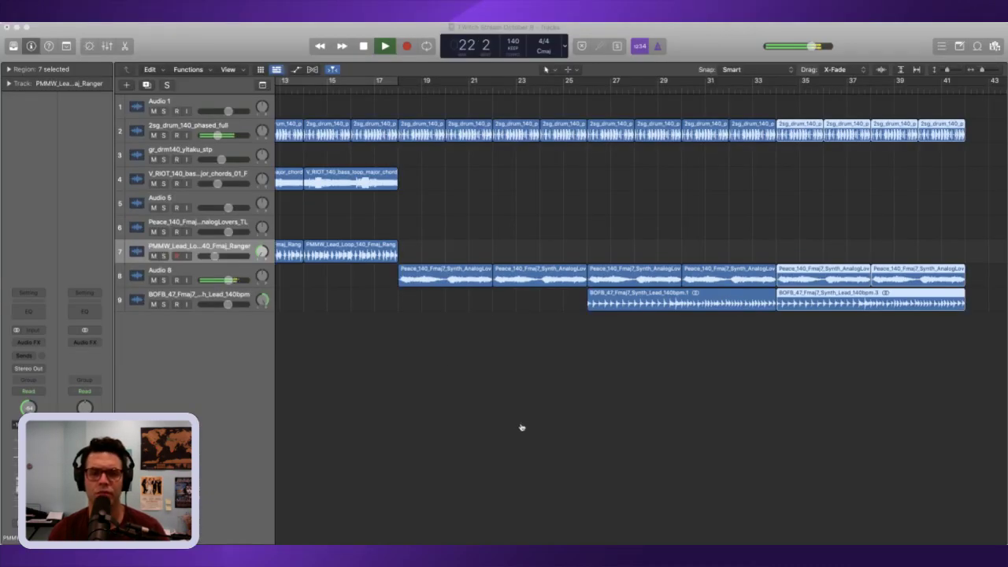
- Play the arrangement through the BOFB_47 lead section to its end and stop playback
{"action": "left_click", "coordinate": [473, 301]}
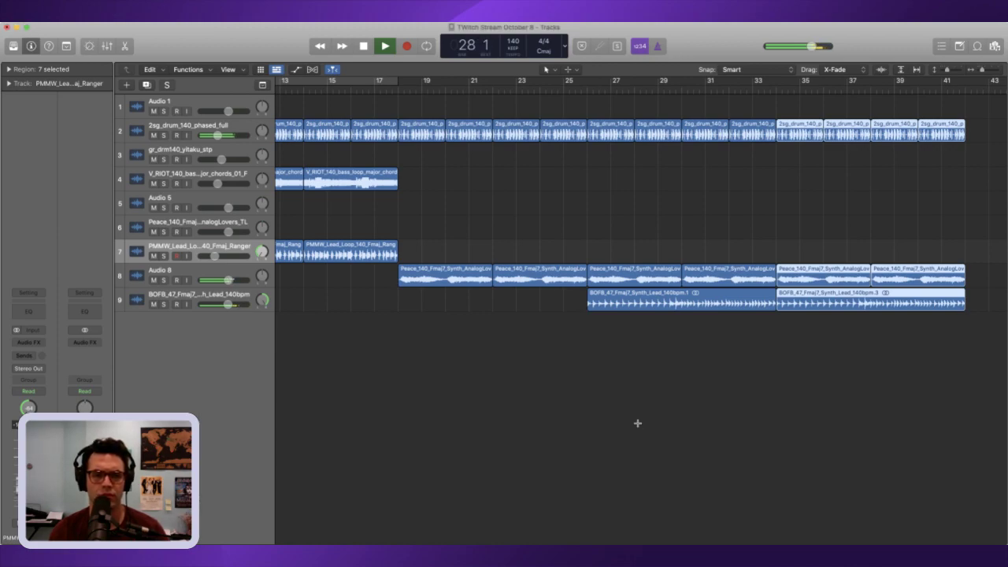
{"action": "scroll", "coordinate": [638, 423], "scroll_direction": "right", "scroll_amount": 6}
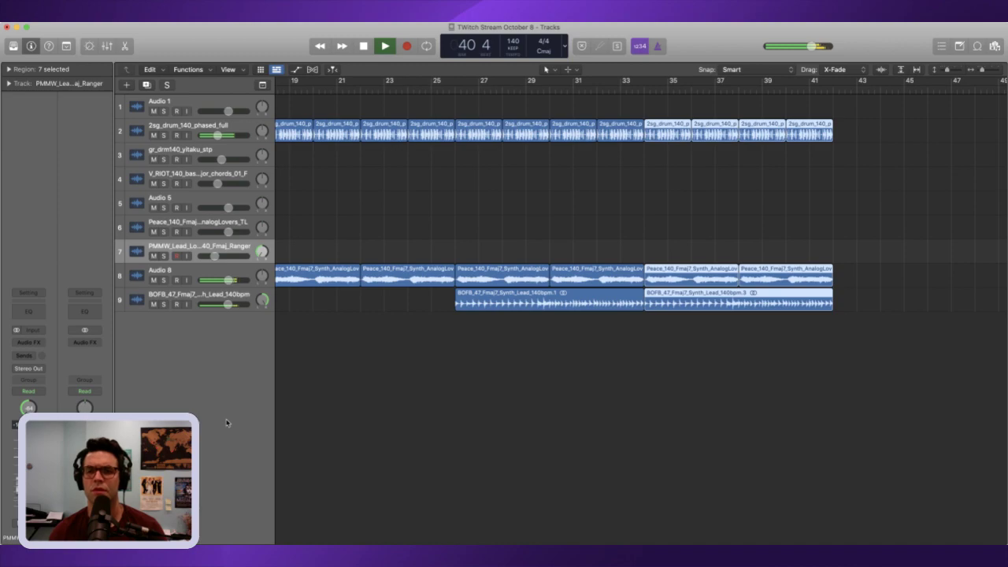
{"action": "key", "text": "space"}
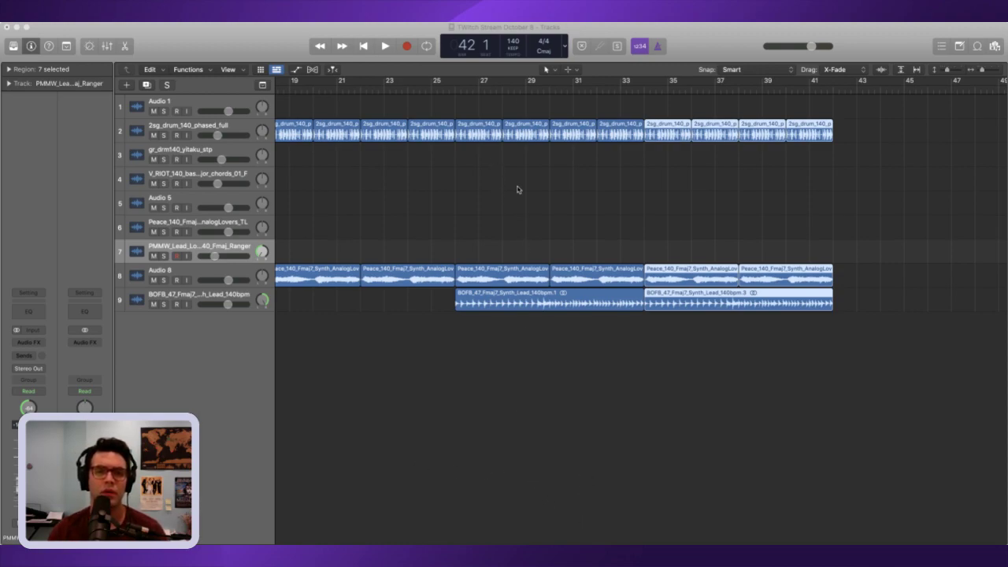
- Place the BOFB_43_Fmaj7_Synth_Lead_140bpm sample on a new track at bar 34 and listen to it with the other loops
{"action": "left_click_drag", "start_coordinate": [520, 193], "coordinate": [646, 411]}
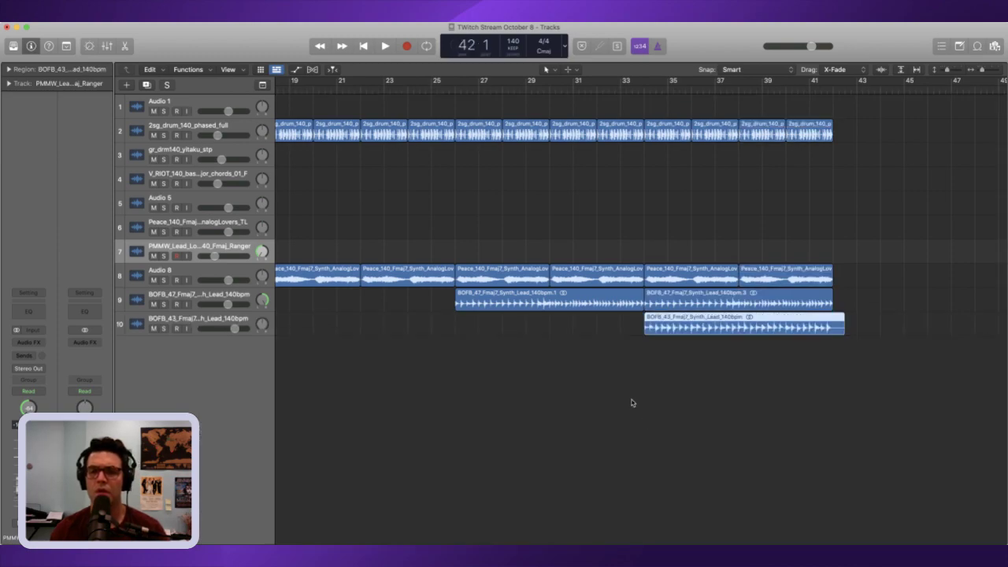
{"action": "left_click", "coordinate": [618, 90]}
{"action": "key", "text": "space"}
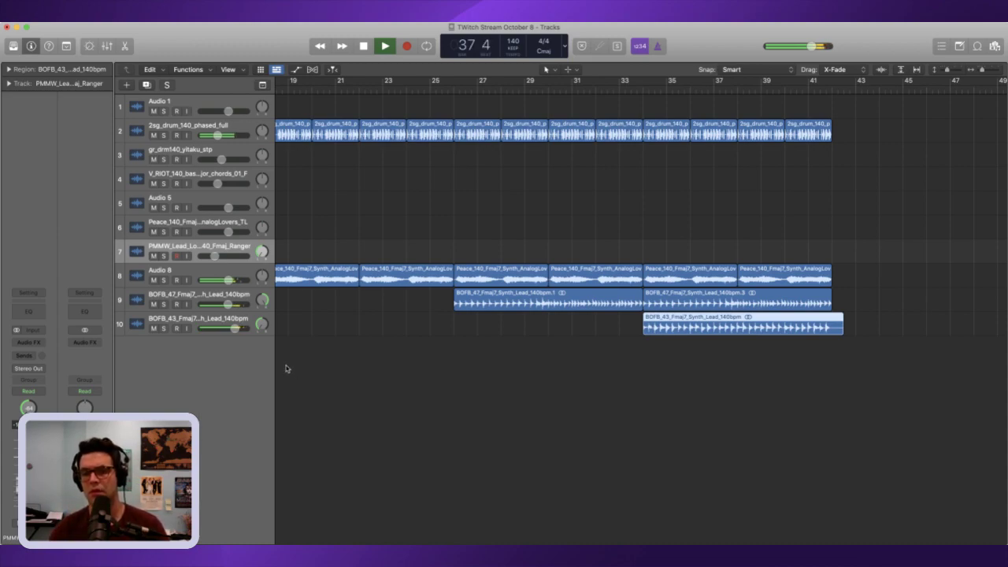
{"action": "scroll", "coordinate": [425, 100], "scroll_direction": "left", "scroll_amount": 1}
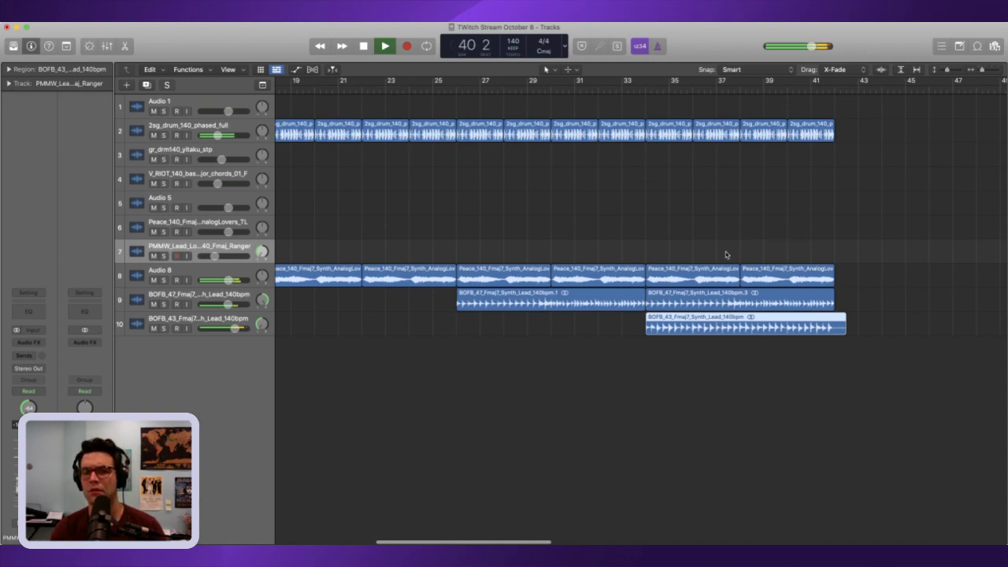
{"action": "scroll", "coordinate": [591, 220], "scroll_direction": "left", "scroll_amount": 10}
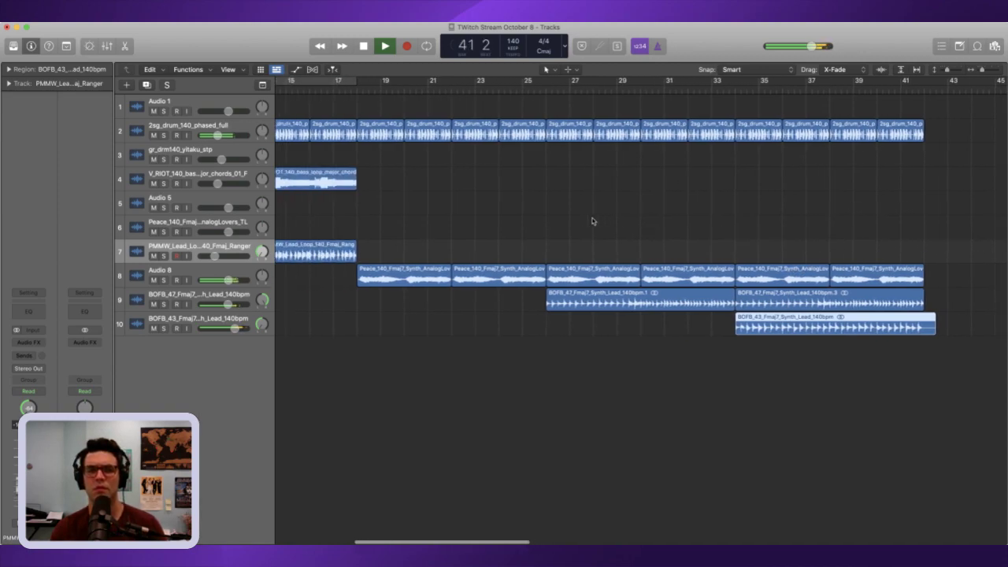
{"action": "key", "text": "space"}
- Copy the gr_drm140_yitaku_stp drum region from the opening section and paste it on its own track at bar 42
{"action": "left_click", "coordinate": [482, 162]}
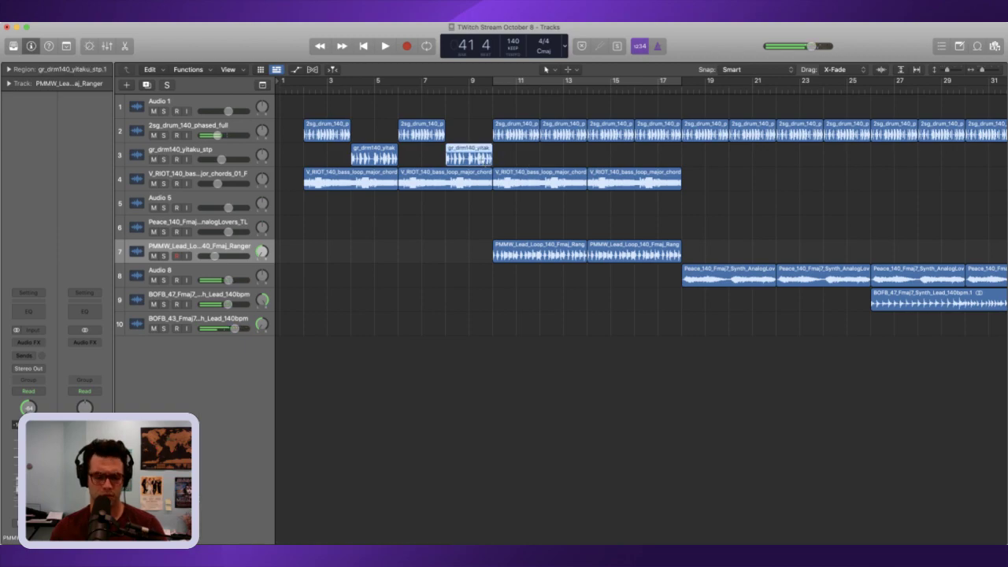
{"action": "scroll", "coordinate": [482, 163], "scroll_direction": "right", "scroll_amount": 10}
{"action": "scroll", "coordinate": [482, 162], "scroll_direction": "right", "scroll_amount": 4}
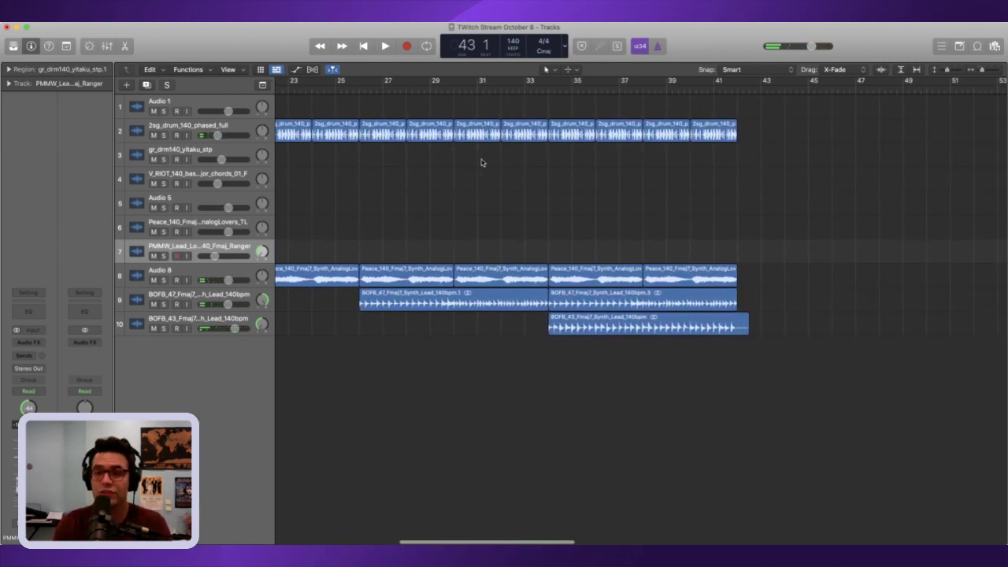
{"action": "left_click", "coordinate": [208, 150]}
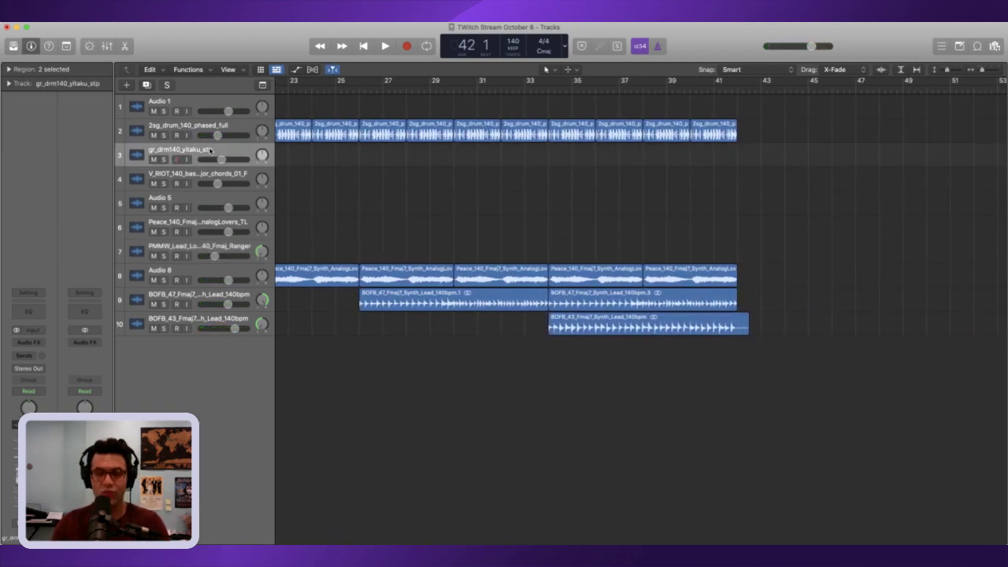
{"action": "key", "text": "super+v"}
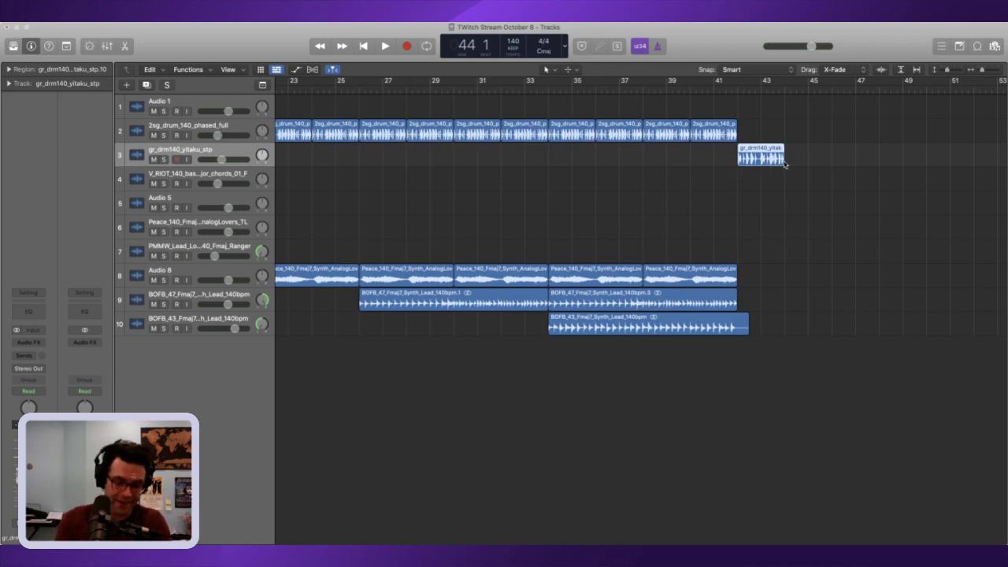
- Repeat the pasted gr_drm140_yitaku_stp region seven times so the drums run from bar 42 to bar 58
{"action": "key", "text": "super+r"}
{"action": "key", "text": "super+r"}
{"action": "key", "text": "super+r"}
{"action": "key", "text": "super+r"}
{"action": "key", "text": "super+r"}
{"action": "key", "text": "super+r"}
{"action": "key", "text": "super+r"}
{"action": "scroll", "coordinate": [551, 300], "scroll_direction": "right", "scroll_amount": 6}
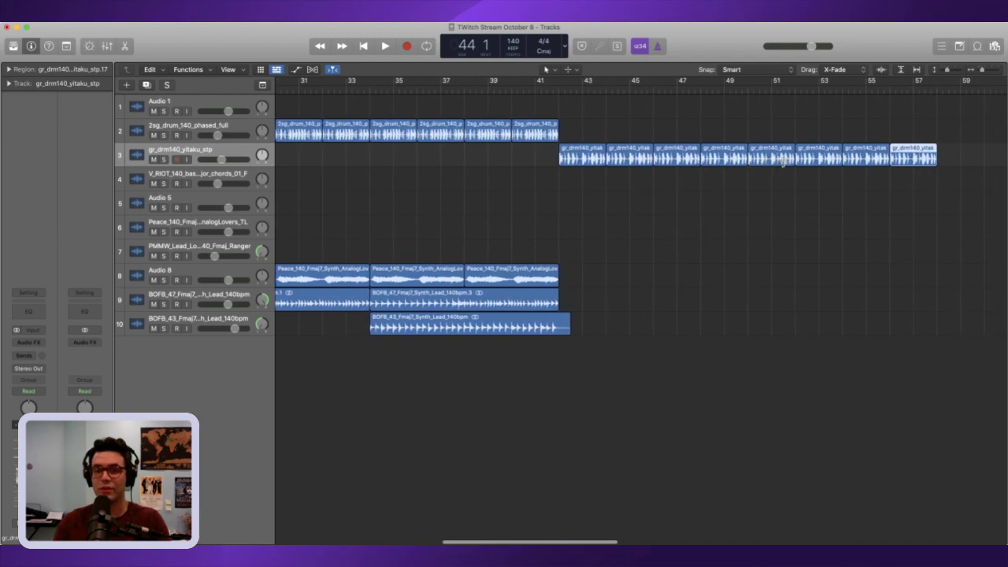
- Move the BOFB_43 lead region to bar 42 so it starts together with the new drum section
{"action": "left_click", "coordinate": [496, 339]}
{"action": "left_click", "coordinate": [497, 329]}
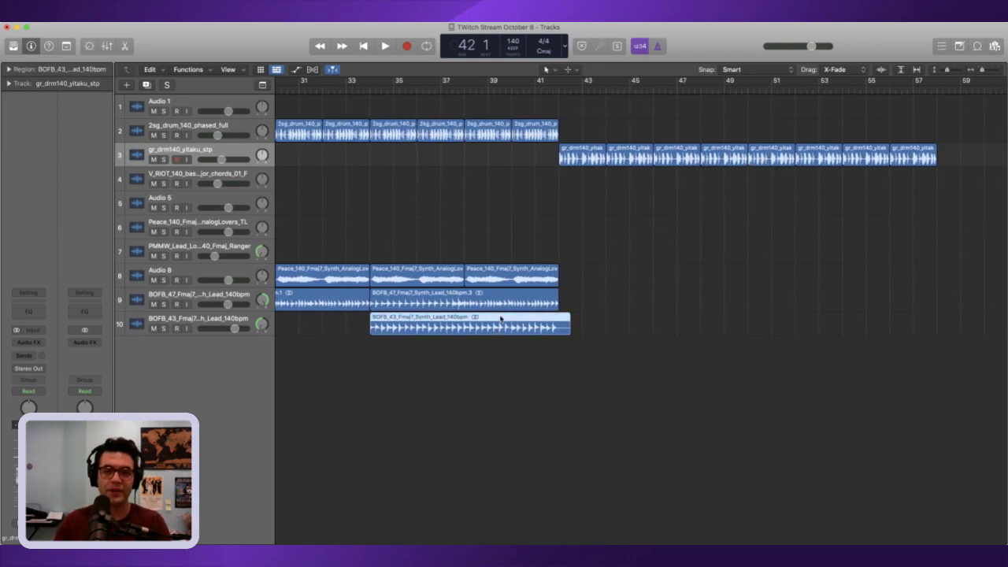
{"action": "key", "text": "alt+Right"}
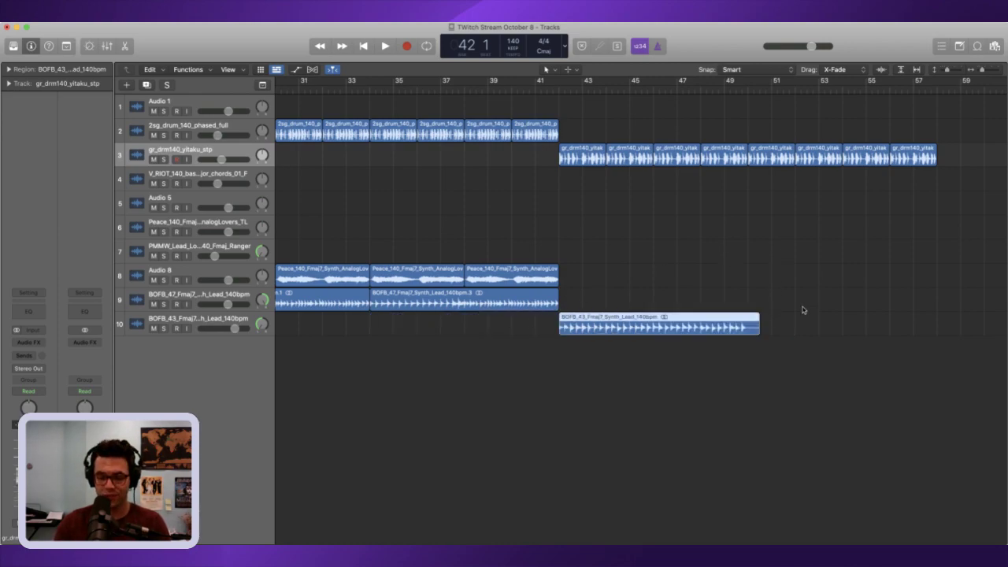
- Split the BOFB_43 lead region at bar 50, delete the leftover tail, and repeat the trimmed region once to fill up to bar 58
{"action": "key", "text": "period"}
{"action": "key", "text": "period"}
{"action": "key", "text": "period"}
{"action": "key", "text": "period"}
{"action": "key", "text": "period"}
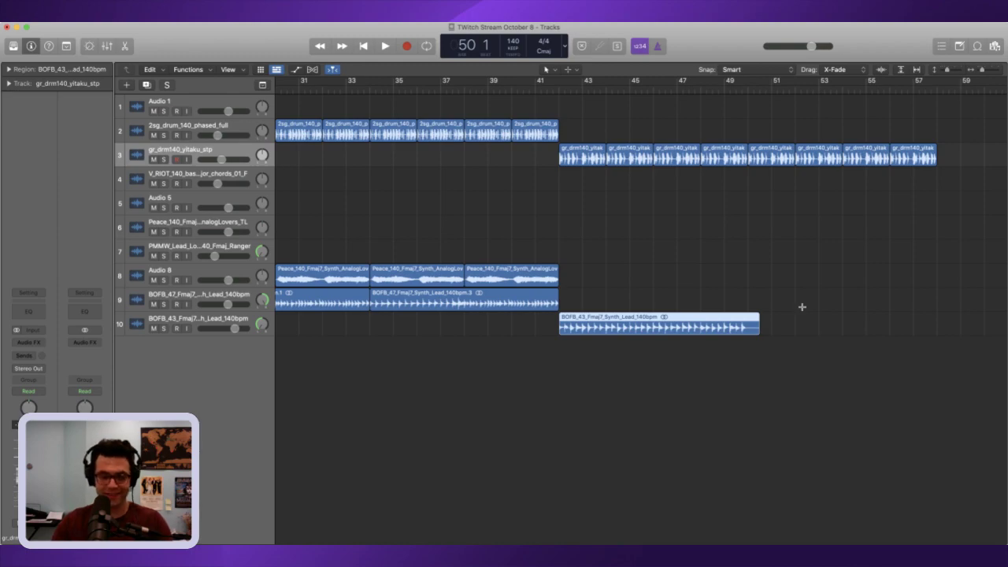
{"action": "key", "text": "super+t"}
{"action": "key", "text": "Delete"}
{"action": "left_click", "coordinate": [684, 326]}
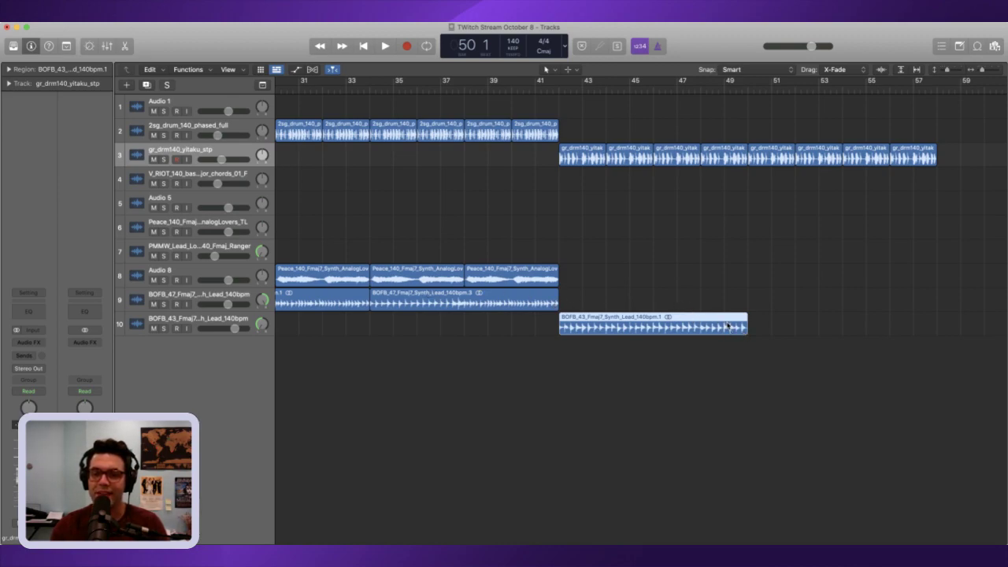
{"action": "key", "text": "super+r"}
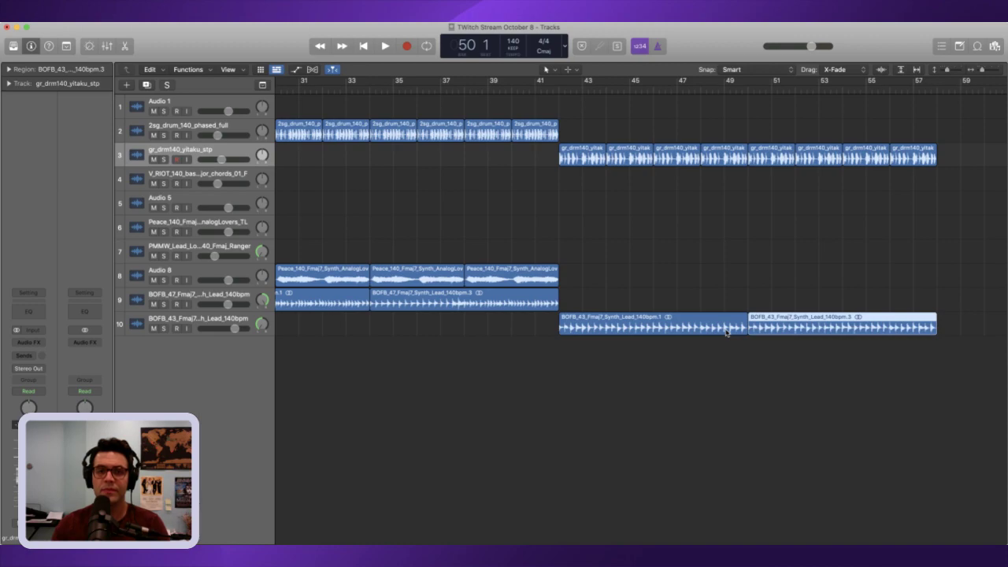
- Play the transition into the new section from about bar 41 and centre the BOFB_43 lead track's pan
{"action": "key", "text": "space"}
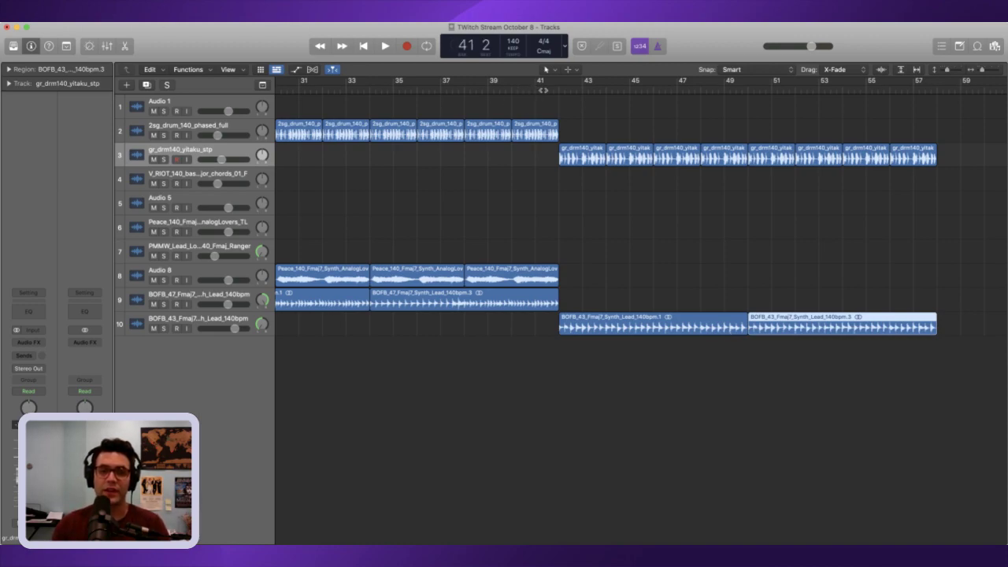
{"action": "key", "text": "space"}
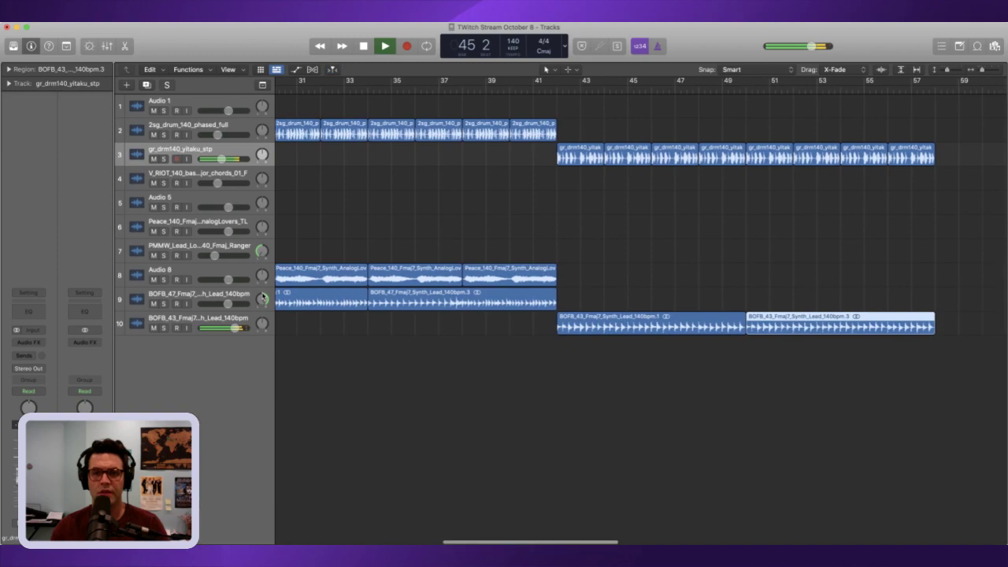
{"action": "left_click", "coordinate": [277, 294]}
{"action": "key", "text": "space"}
- Rewind and replay the transition into the new section, and lower the BOFB_43 lead track's volume slightly
{"action": "key", "text": "comma"}
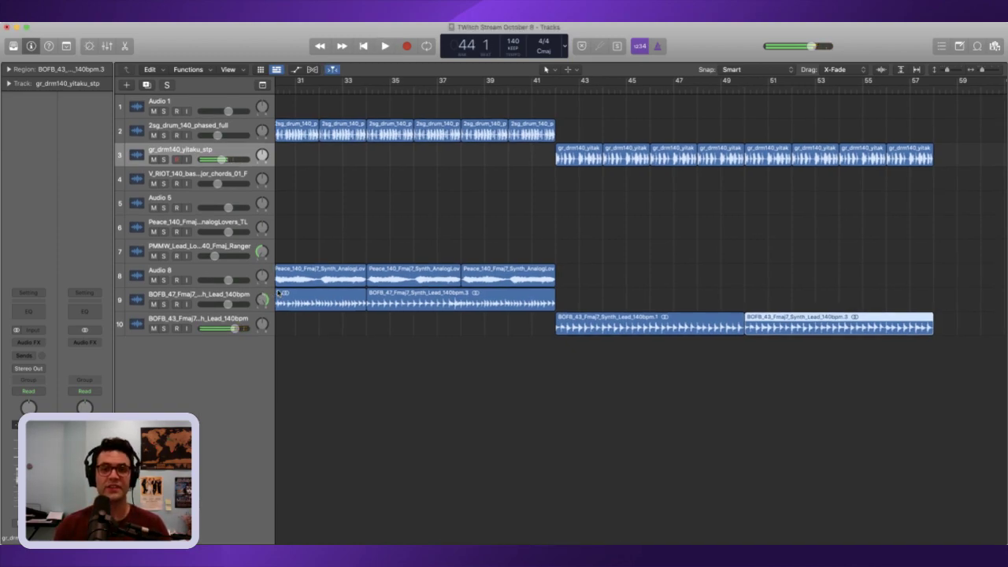
{"action": "key", "text": "comma"}
{"action": "key", "text": "comma"}
{"action": "key", "text": "comma"}
{"action": "key", "text": "comma"}
{"action": "key", "text": "comma"}
{"action": "key", "text": "comma"}
{"action": "key", "text": "comma"}
{"action": "key", "text": "space"}
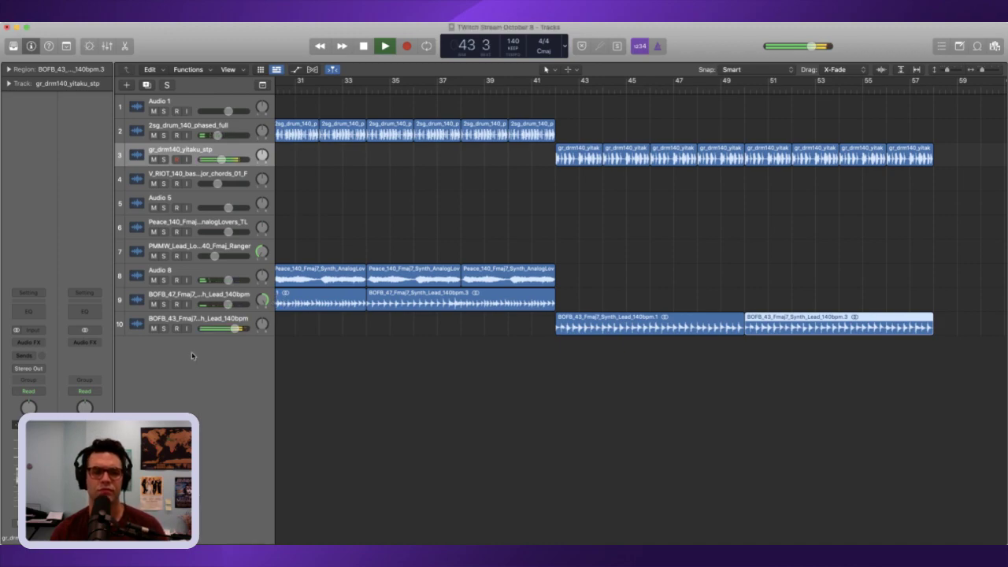
{"action": "left_click", "coordinate": [199, 325]}
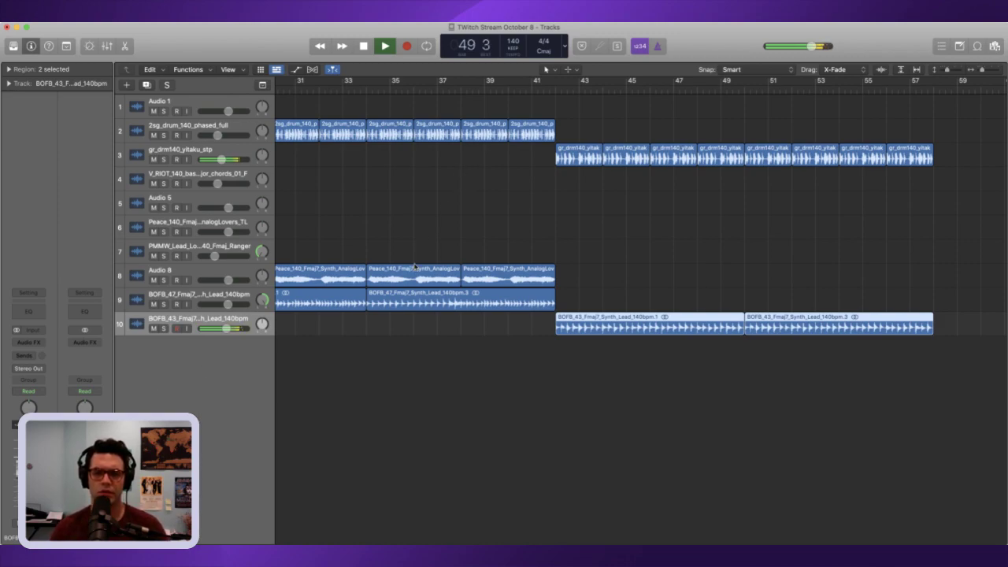
{"action": "key", "text": "space"}
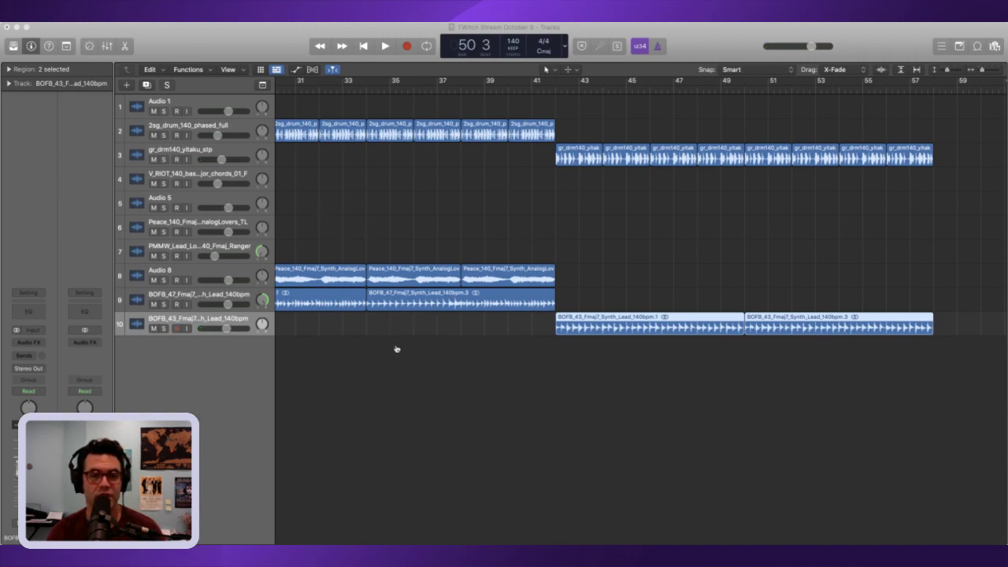
- Switch to Splice and search the samples for bass with the existing filters
{"action": "key", "text": "super+Tab"}
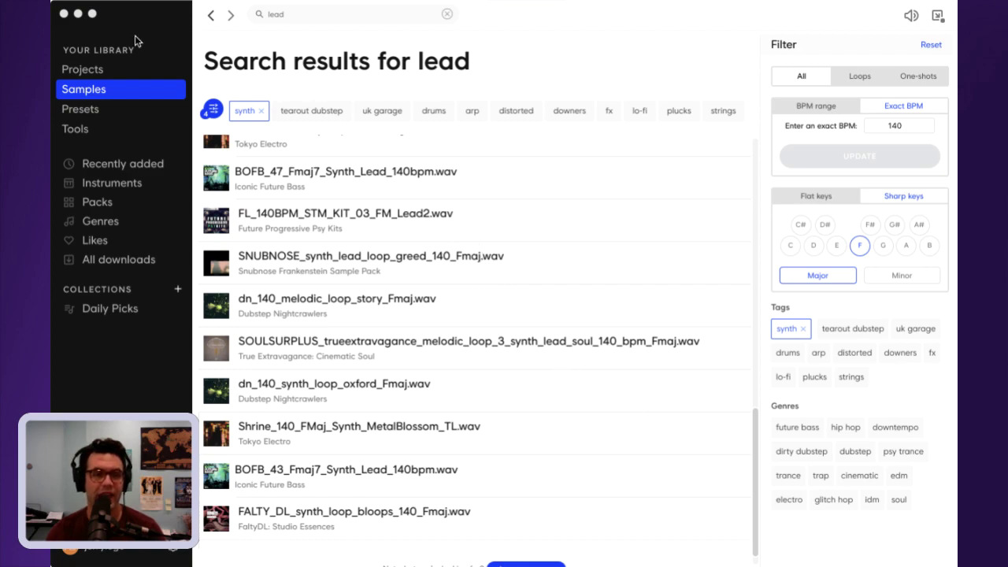
{"action": "left_click", "coordinate": [108, 14]}
{"action": "left_click", "coordinate": [307, 22]}
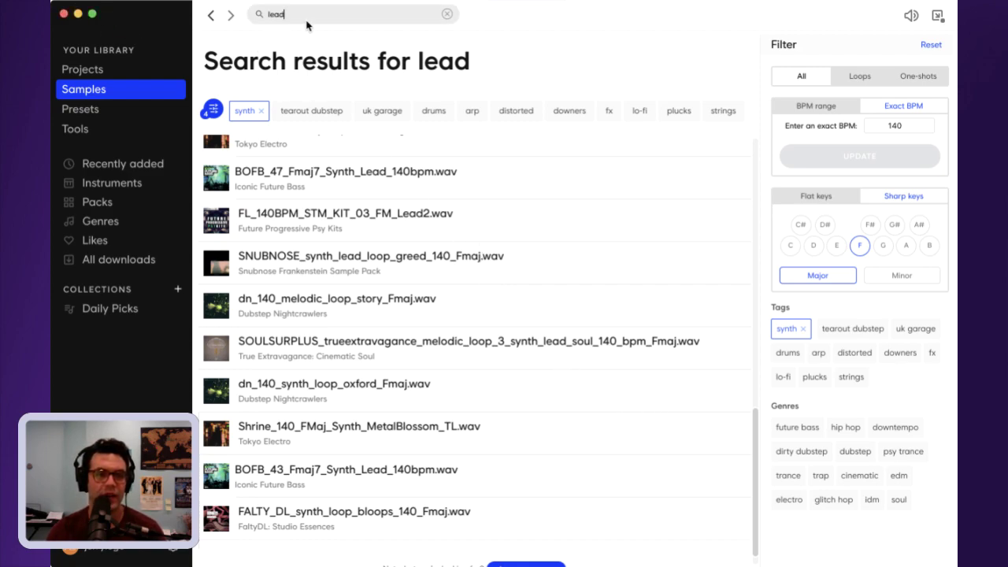
{"action": "type", "text": "bass"}
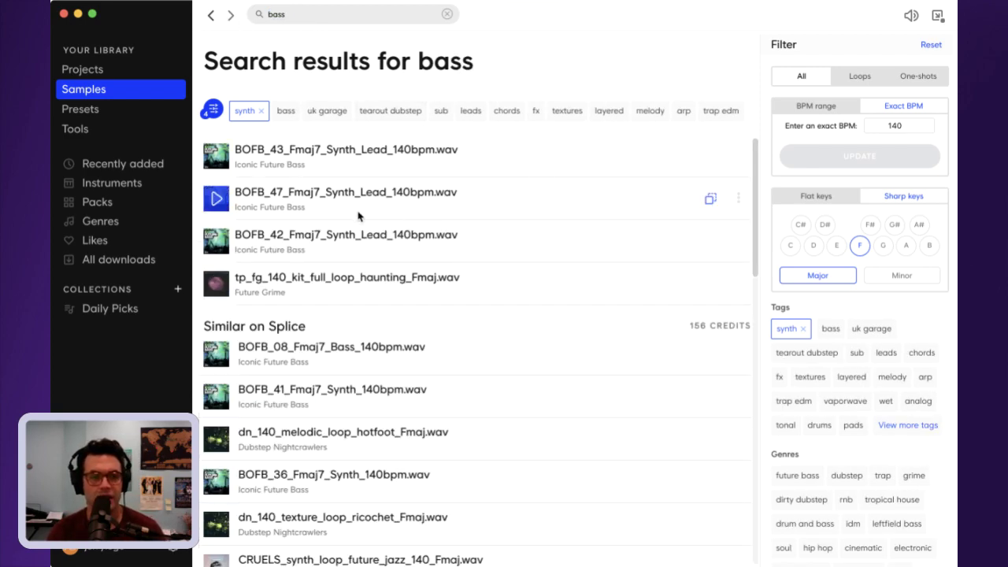
- Preview the BOFB_08_Fmaj7_Bass_140bpm and BOFB_41_Fmaj7_Synth_140bpm samples and download the BOFB_41 sample
{"action": "left_click", "coordinate": [217, 362]}
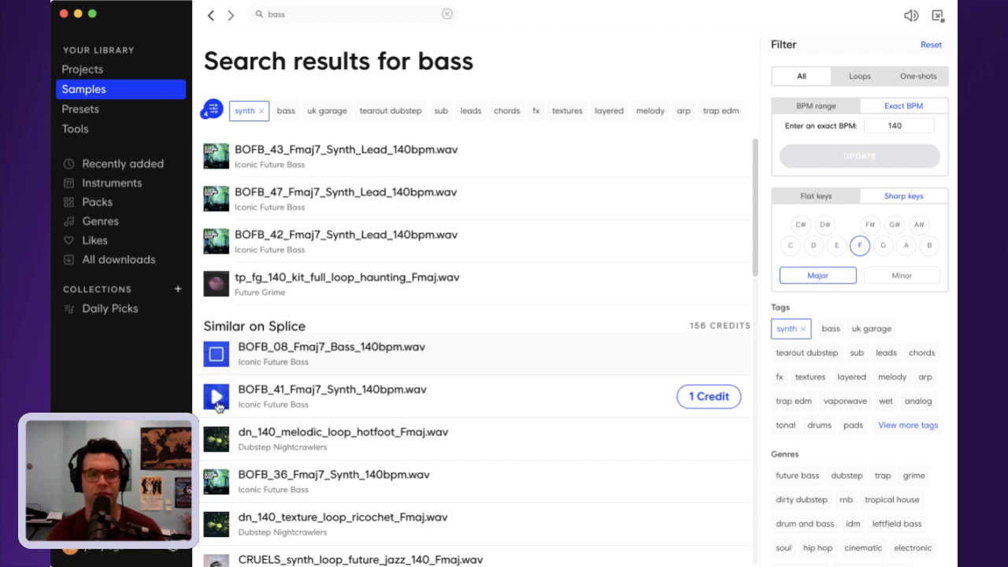
{"action": "left_click", "coordinate": [218, 405]}
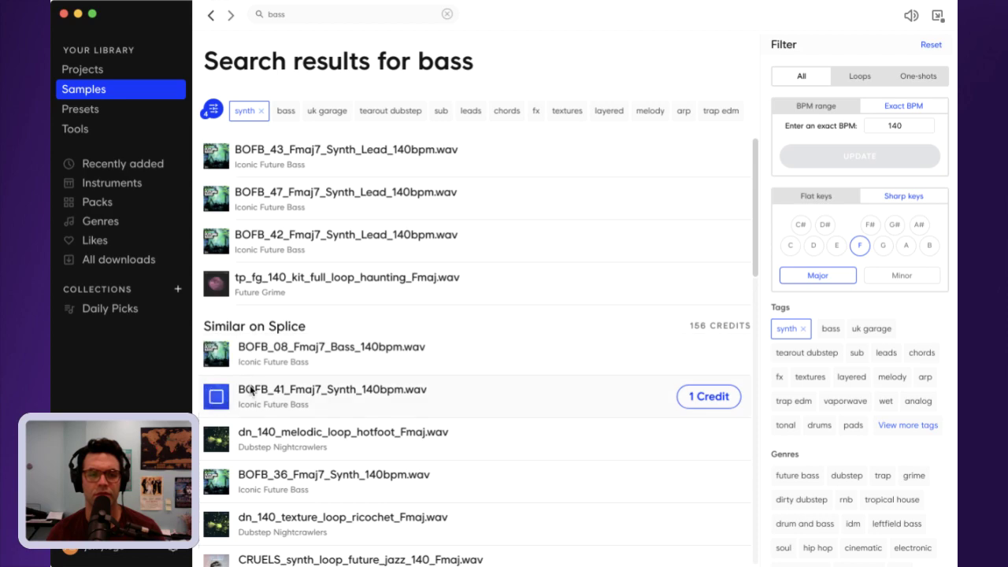
{"action": "left_click", "coordinate": [716, 398]}
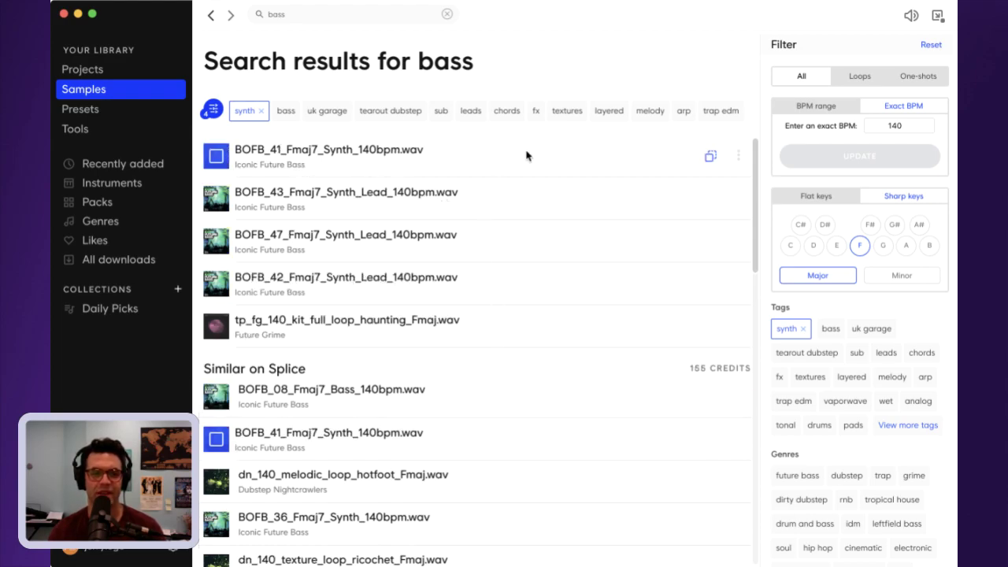
- Take the downloaded BOFB_41_Fmaj7_Synth_140bpm sample from Splice and place it on a new Logic Pro track at bar 50
{"action": "left_click", "coordinate": [742, 158]}
{"action": "left_click", "coordinate": [729, 210]}
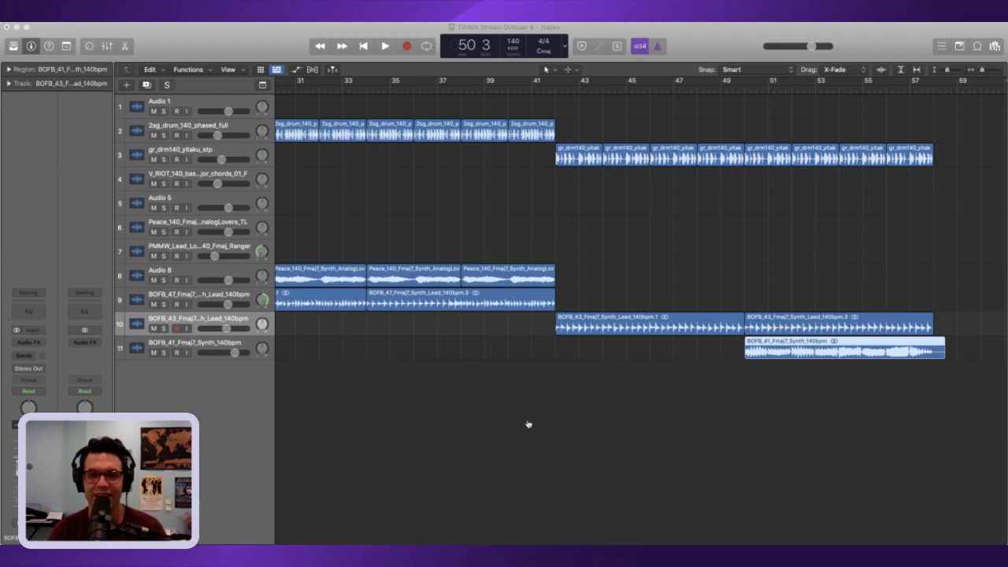
- Play the arrangement from the beginning and add a Bus 1 send to the PMMW_Lead_Loop track
{"action": "scroll", "coordinate": [569, 264], "scroll_direction": "left", "scroll_amount": 10}
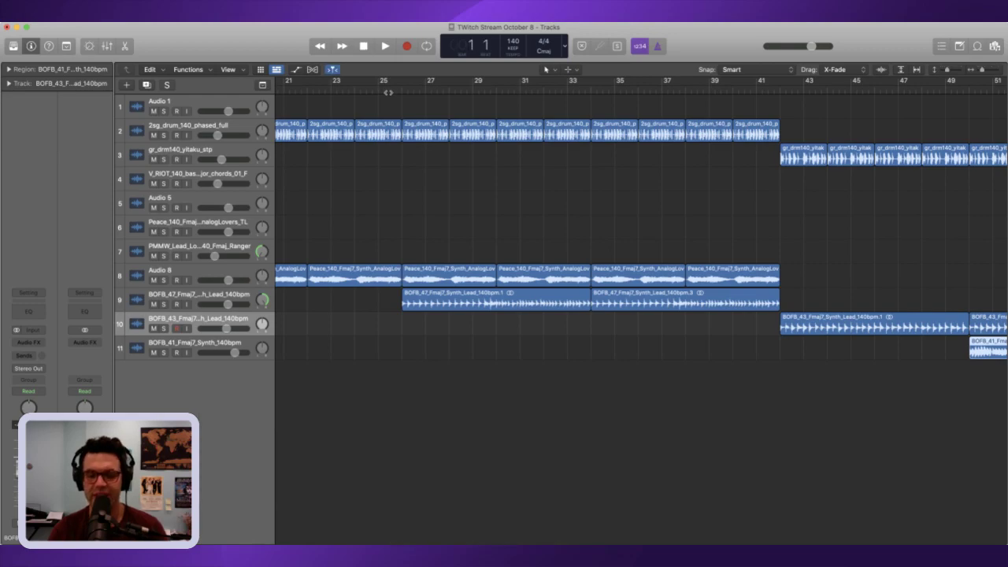
{"action": "key", "text": "Return"}
{"action": "key", "text": "space"}
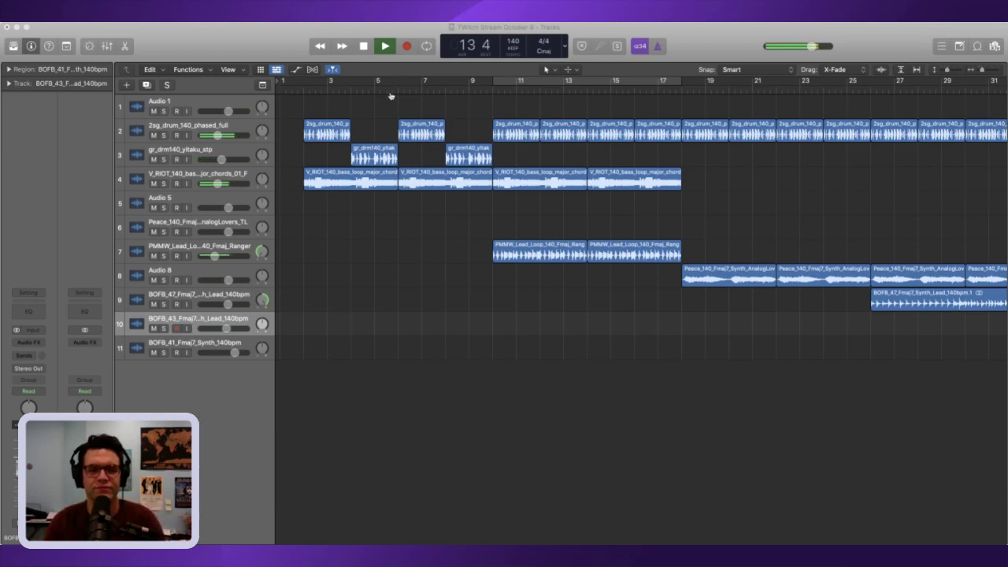
{"action": "left_click", "coordinate": [189, 250]}
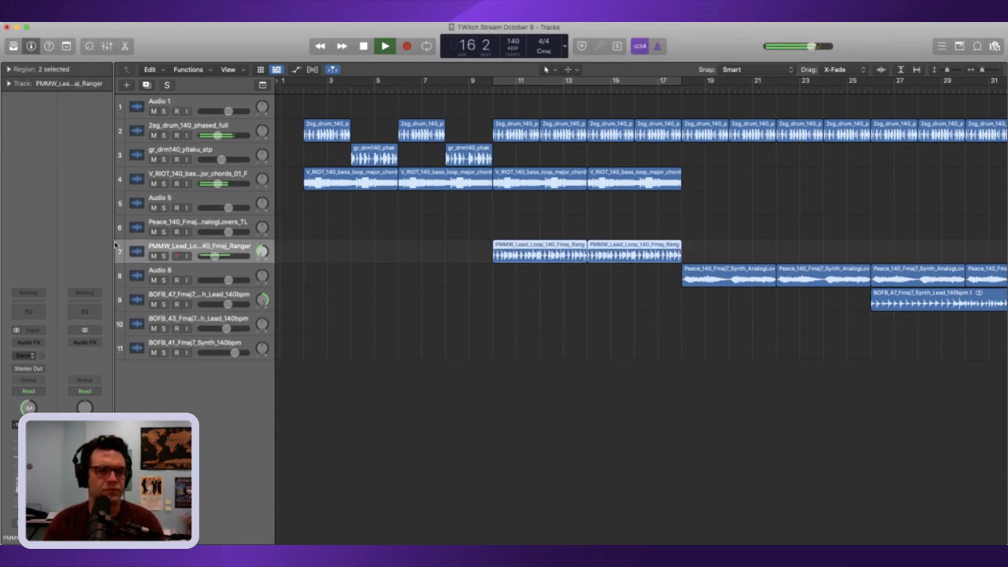
{"action": "left_click", "coordinate": [37, 353]}
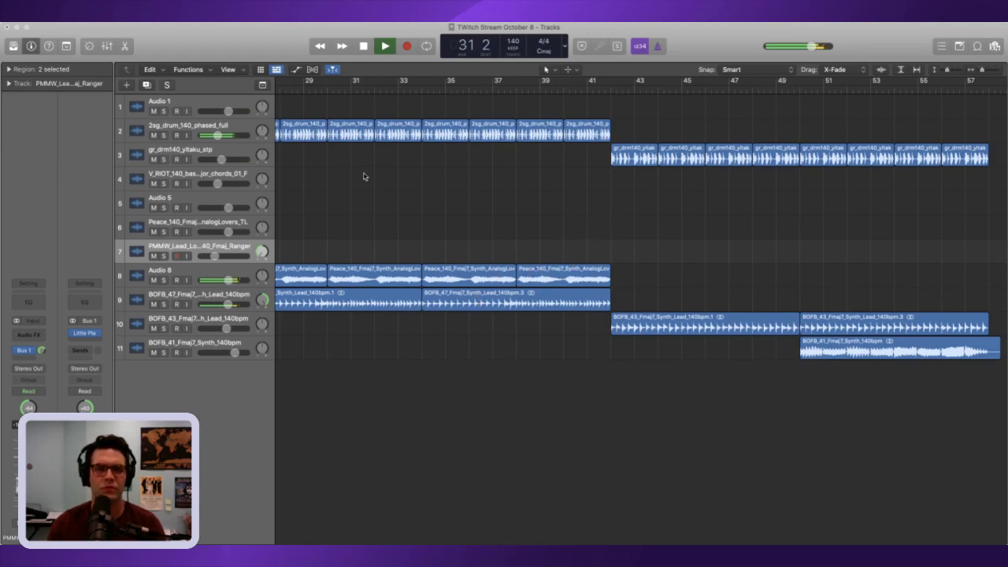
- Listen through the arrangement from about bar 31, checking the transition at bar 42 and the BOFB_41 synth entry at bar 50
{"action": "scroll", "coordinate": [352, 174], "scroll_direction": "right", "scroll_amount": 1}
{"action": "scroll", "coordinate": [383, 197], "scroll_direction": "left", "scroll_amount": 5}
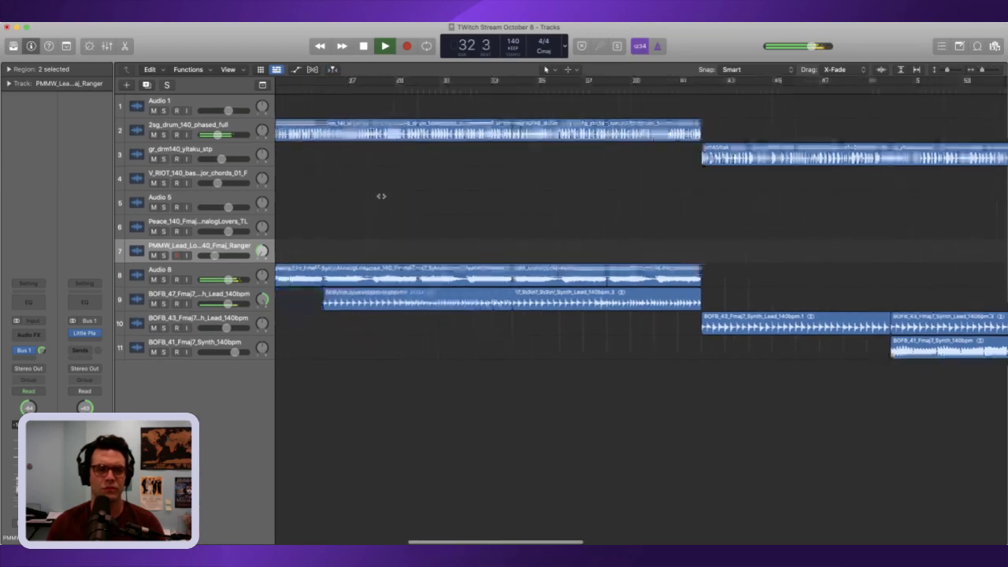
{"action": "scroll", "coordinate": [399, 214], "scroll_direction": "right", "scroll_amount": 1}
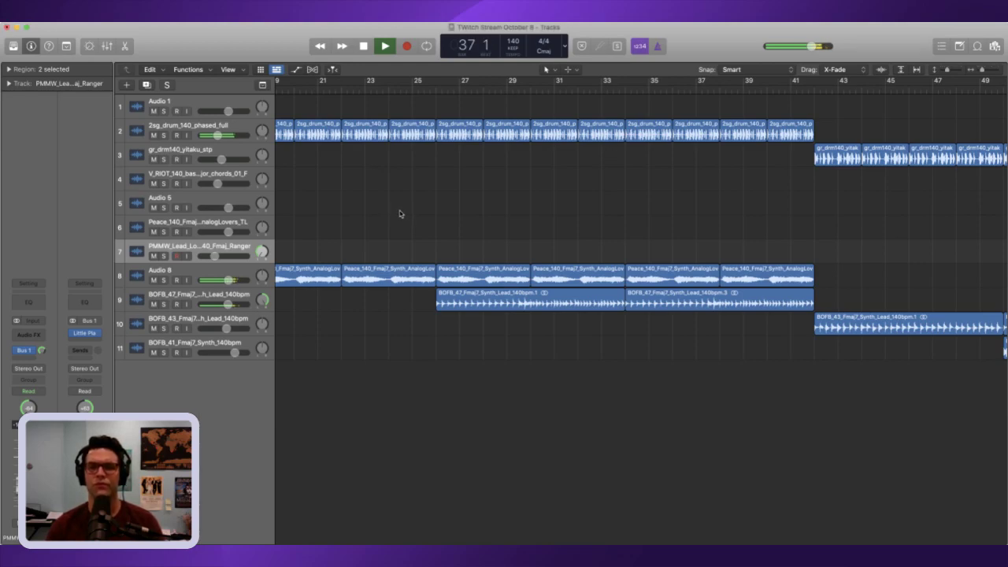
{"action": "scroll", "coordinate": [399, 214], "scroll_direction": "right", "scroll_amount": 3}
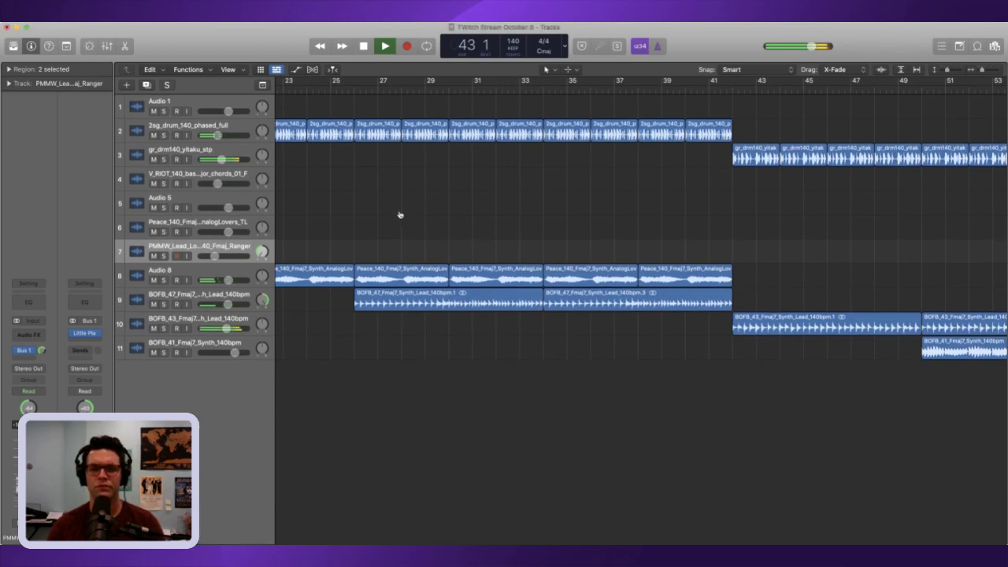
{"action": "scroll", "coordinate": [400, 214], "scroll_direction": "right", "scroll_amount": 10}
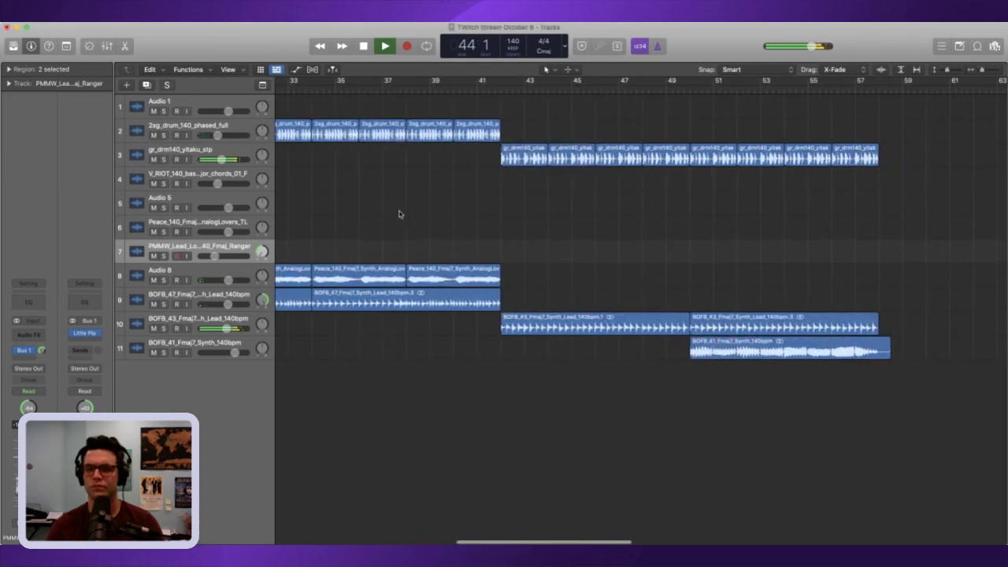
{"action": "scroll", "coordinate": [400, 214], "scroll_direction": "right", "scroll_amount": 2}
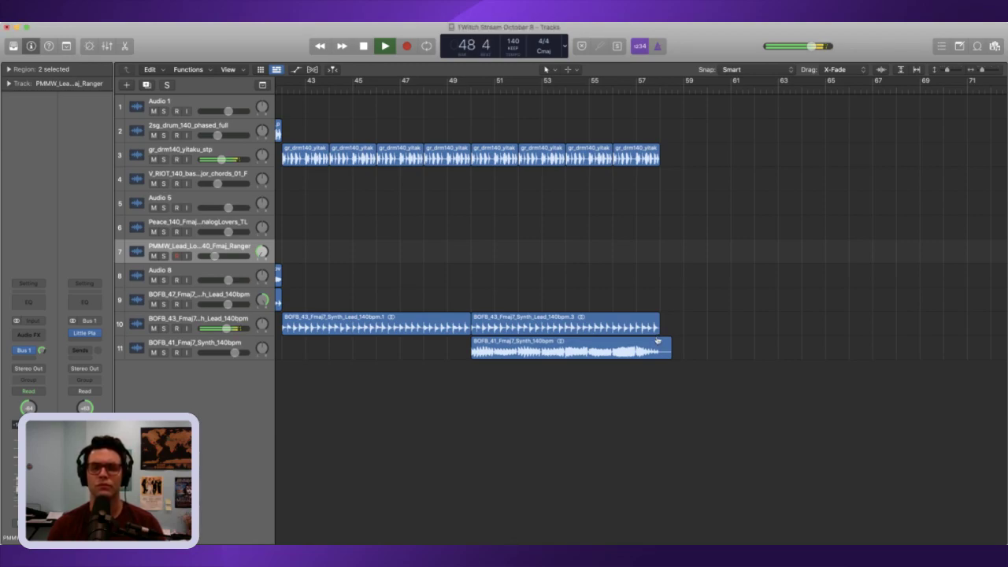
{"action": "scroll", "coordinate": [658, 338], "scroll_direction": "left", "scroll_amount": 1}
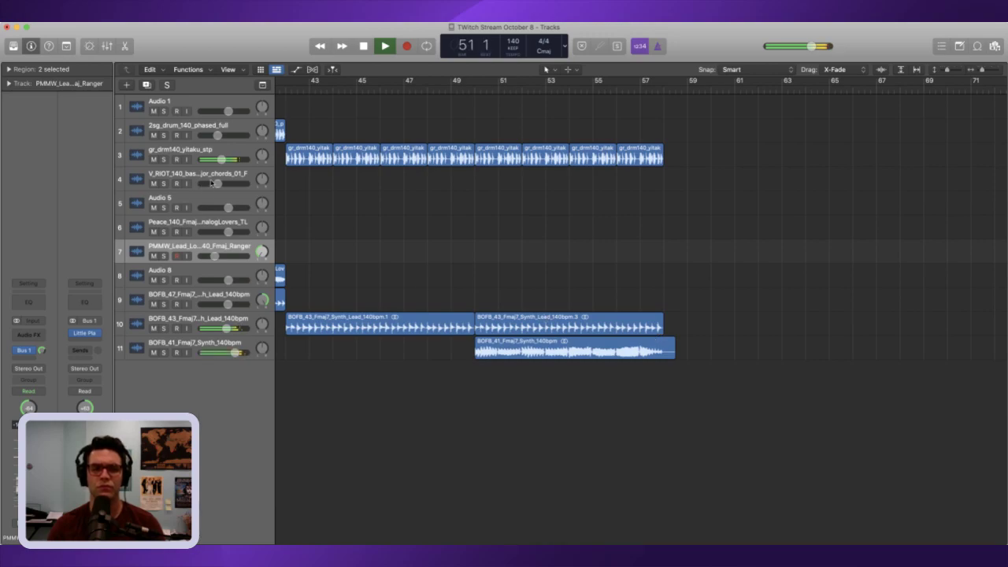
{"action": "scroll", "coordinate": [293, 191], "scroll_direction": "left", "scroll_amount": 5}
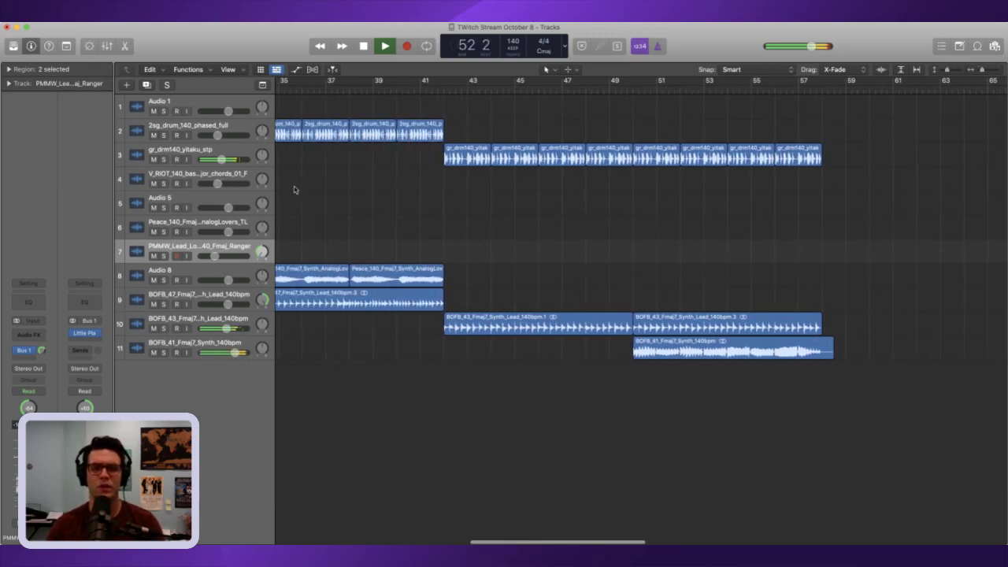
{"action": "left_click_drag", "start_coordinate": [372, 186], "coordinate": [399, 137]}
{"action": "scroll", "coordinate": [551, 170], "scroll_direction": "right", "scroll_amount": 1}
{"action": "scroll", "coordinate": [769, 147], "scroll_direction": "left", "scroll_amount": 1}
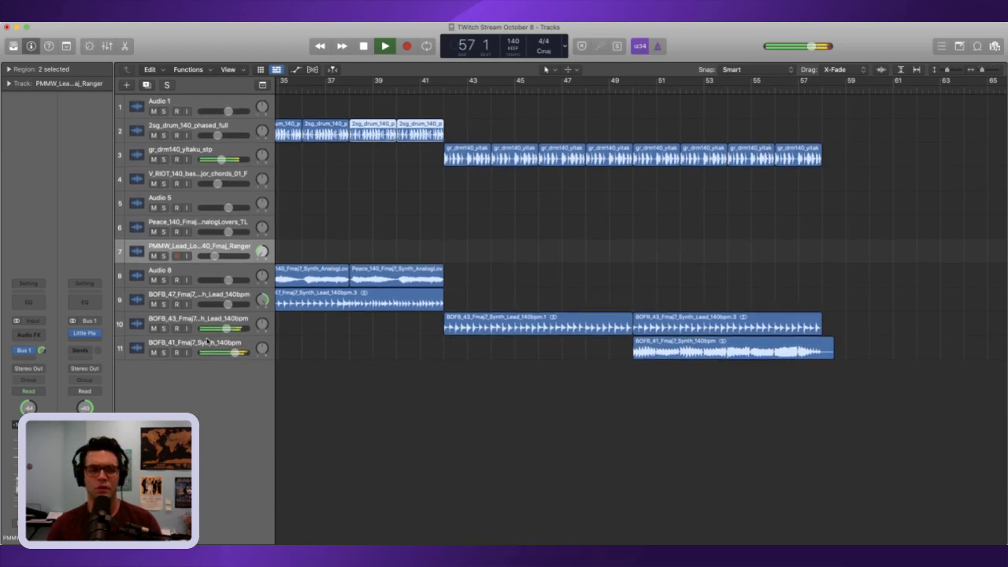
- Lower the BOFB_41 synth track's volume and replay the section from about bar 49
{"action": "left_click", "coordinate": [208, 342]}
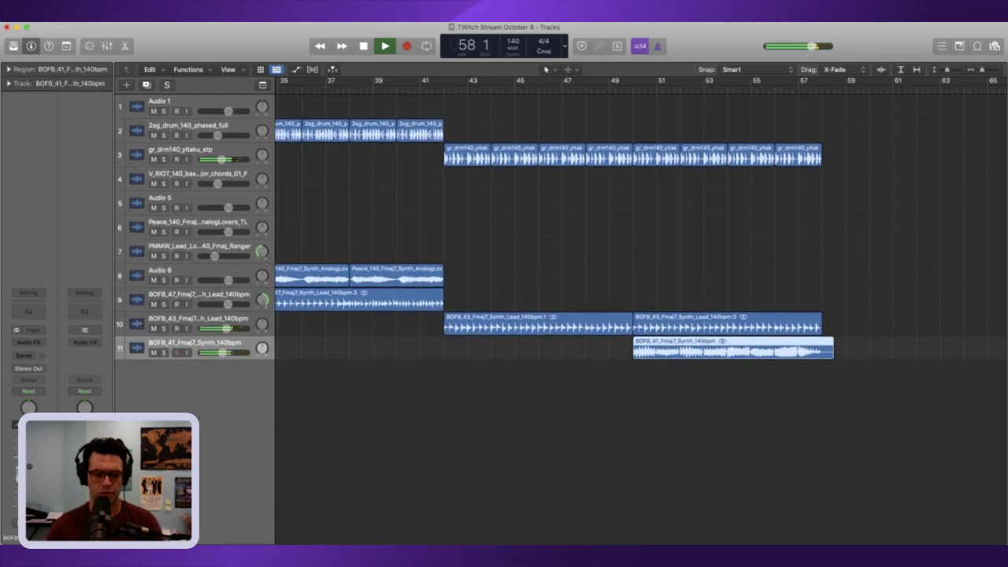
{"action": "key", "text": "space"}
{"action": "key", "text": "comma"}
{"action": "key", "text": "comma"}
{"action": "key", "text": "comma"}
{"action": "key", "text": "comma"}
{"action": "key", "text": "comma"}
{"action": "key", "text": "comma"}
{"action": "key", "text": "comma"}
{"action": "key", "text": "comma"}
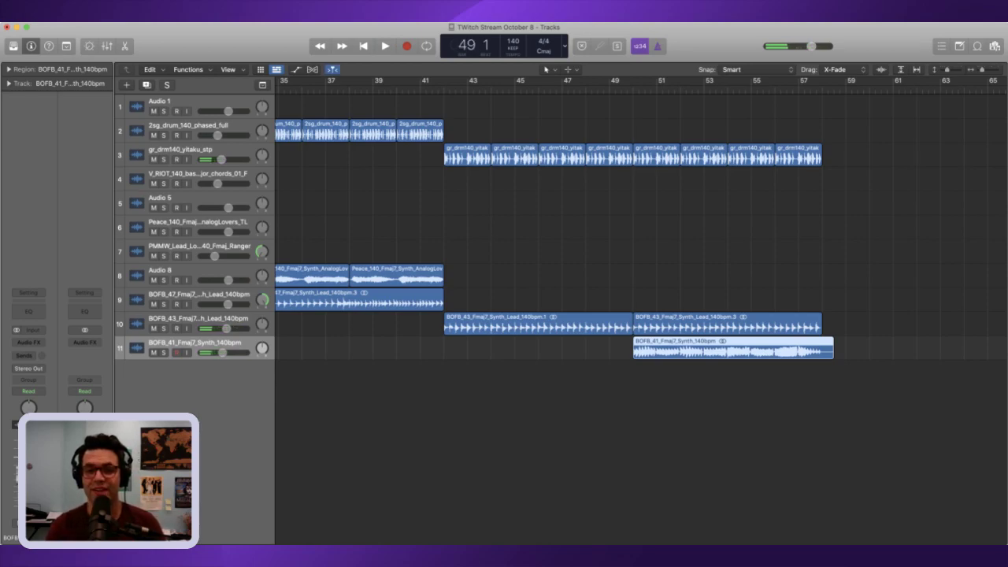
{"action": "key", "text": "comma"}
{"action": "key", "text": "space"}
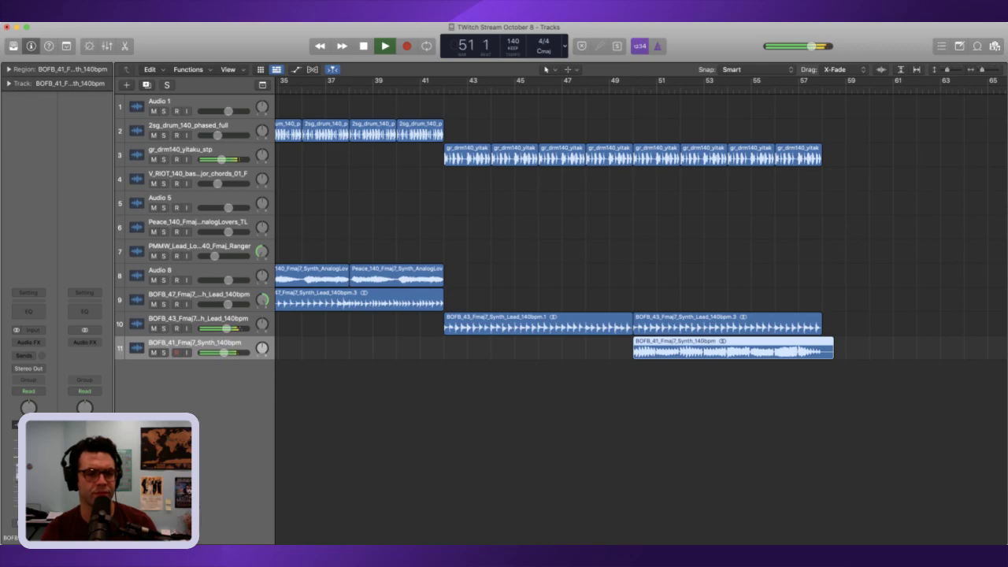
{"action": "scroll", "coordinate": [599, 234], "scroll_direction": "left", "scroll_amount": 1}
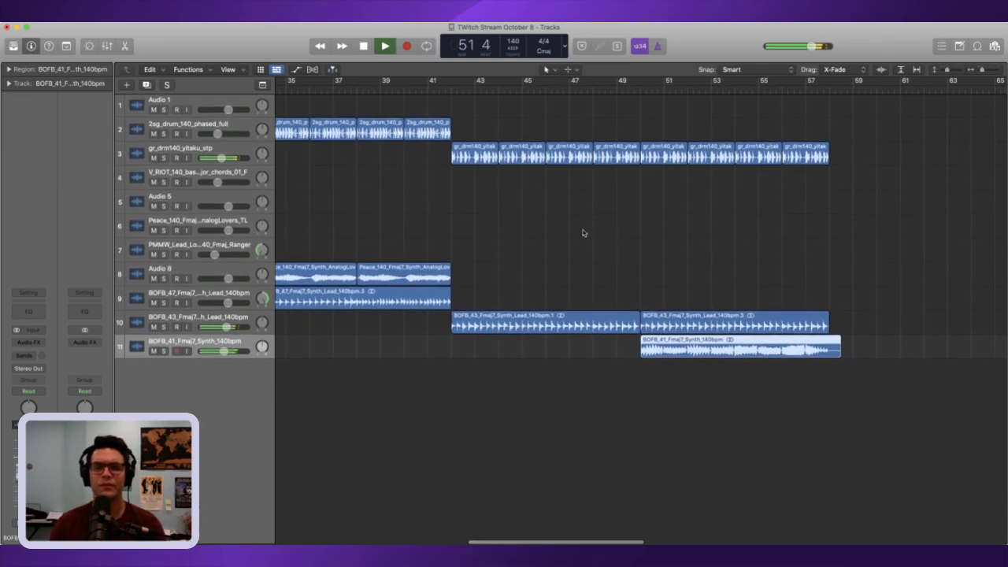
- Stop playback and copy the last four 2sg_drum_140_phased_full regions before bar 42
{"action": "left_click_drag", "start_coordinate": [389, 153], "coordinate": [414, 127]}
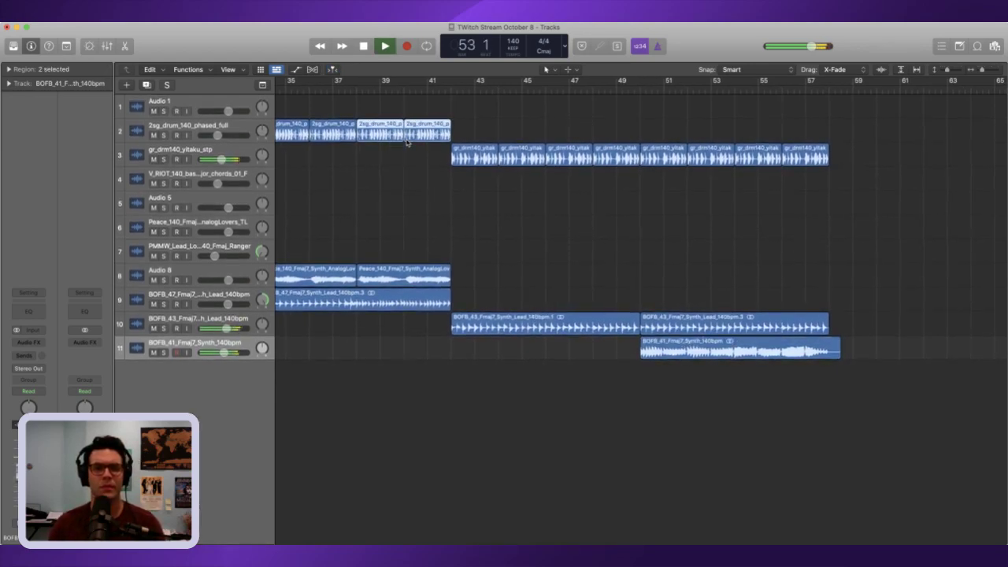
{"action": "left_click_drag", "start_coordinate": [484, 125], "coordinate": [299, 134]}
{"action": "key", "text": "space"}
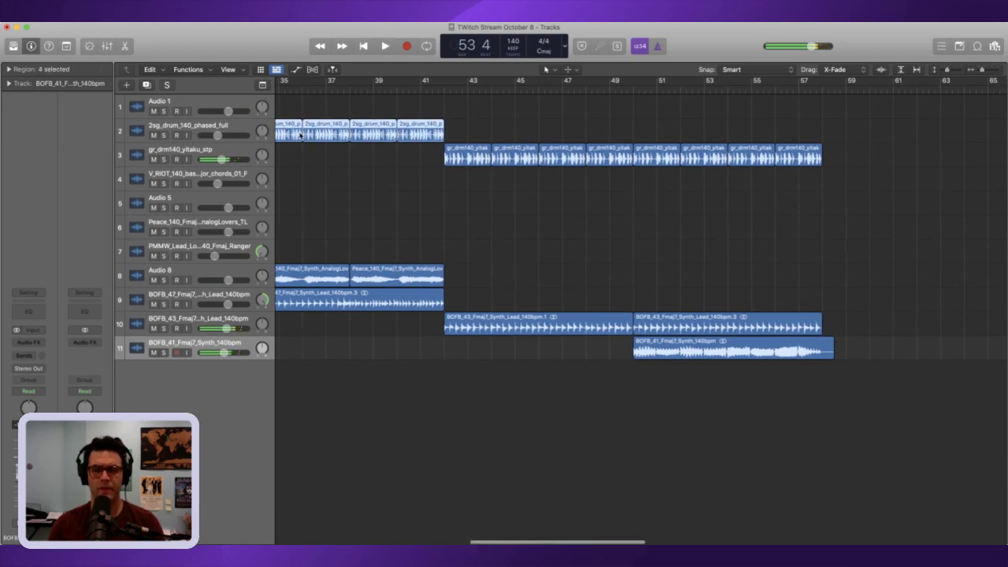
- Delete the last two gr_drm140_yitaku_stp drum regions, from bar 54 to bar 58
{"action": "scroll", "coordinate": [504, 134], "scroll_direction": "right", "scroll_amount": 1}
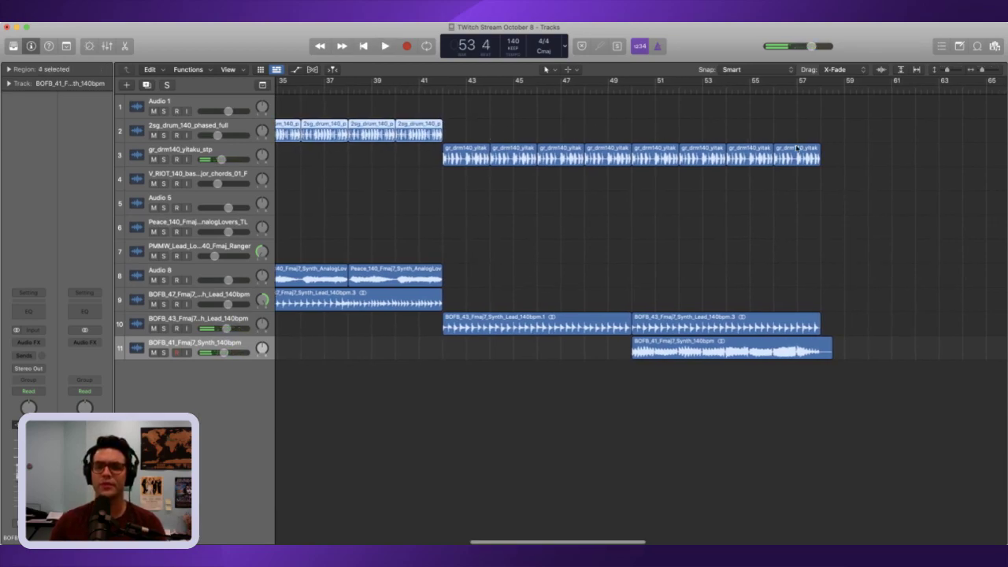
{"action": "left_click_drag", "start_coordinate": [848, 165], "coordinate": [765, 152]}
{"action": "key", "text": "Delete"}
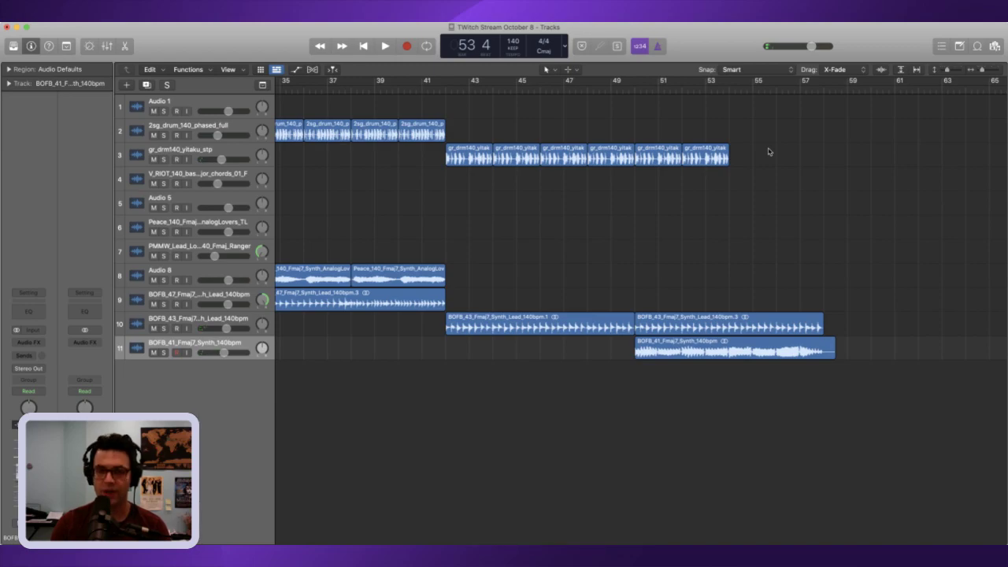
- Paste the four copied drum regions onto the 2sg_drum_140_phased_full track at bar 54 and play from about bar 41 to bar 58
{"action": "left_click", "coordinate": [240, 124]}
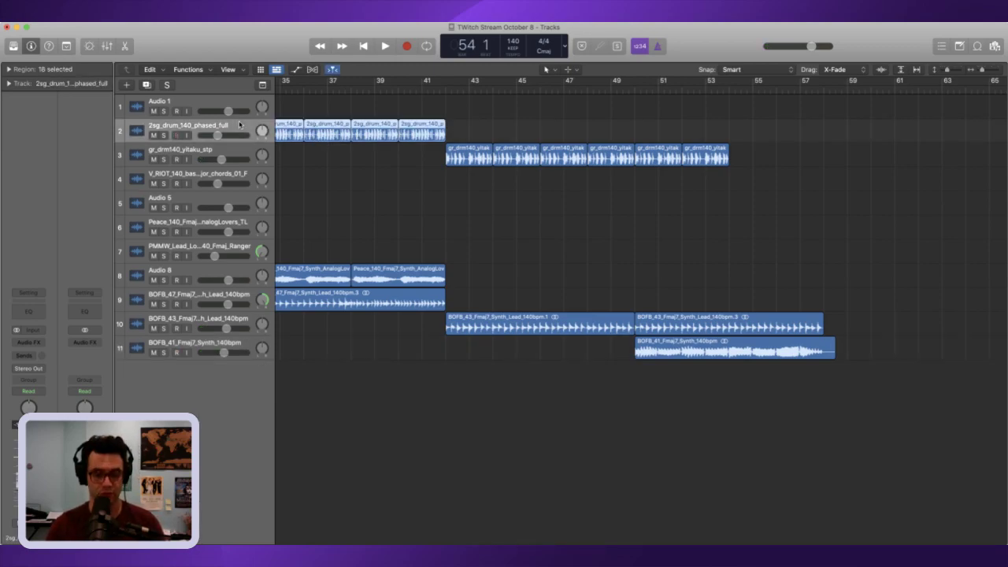
{"action": "key", "text": "super+v"}
{"action": "left_click", "coordinate": [443, 92]}
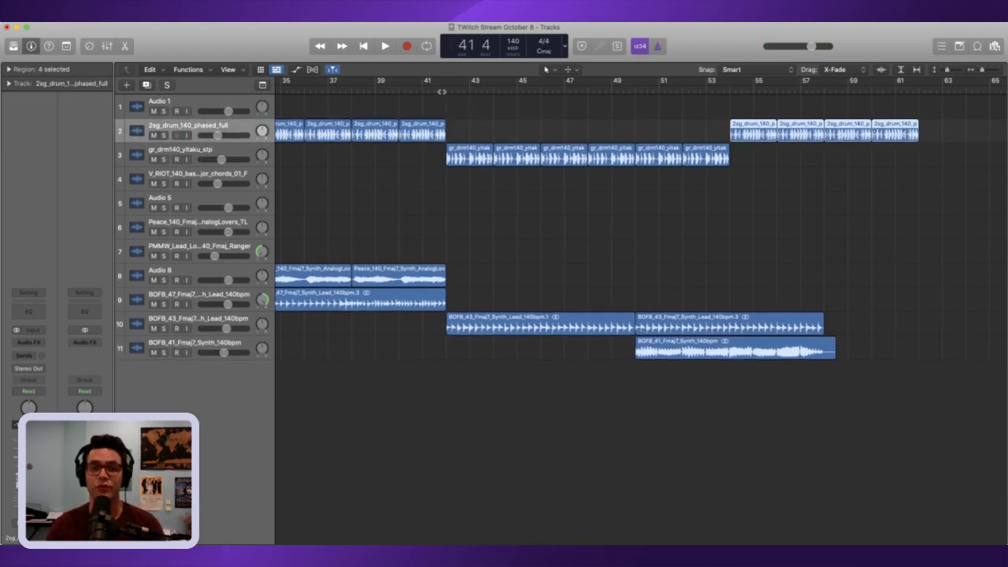
{"action": "key", "text": "space"}
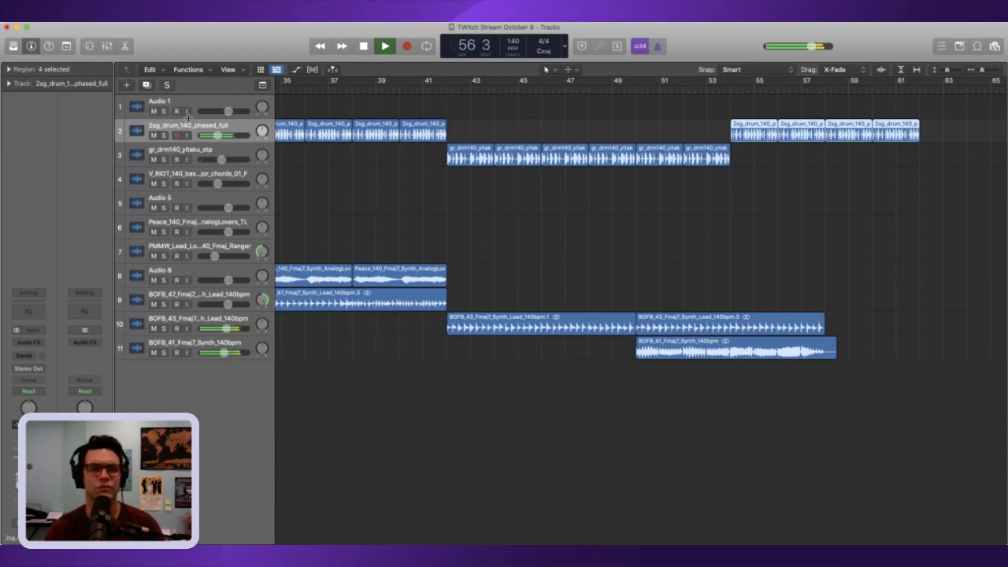
{"action": "scroll", "coordinate": [349, 185], "scroll_direction": "left", "scroll_amount": 10}
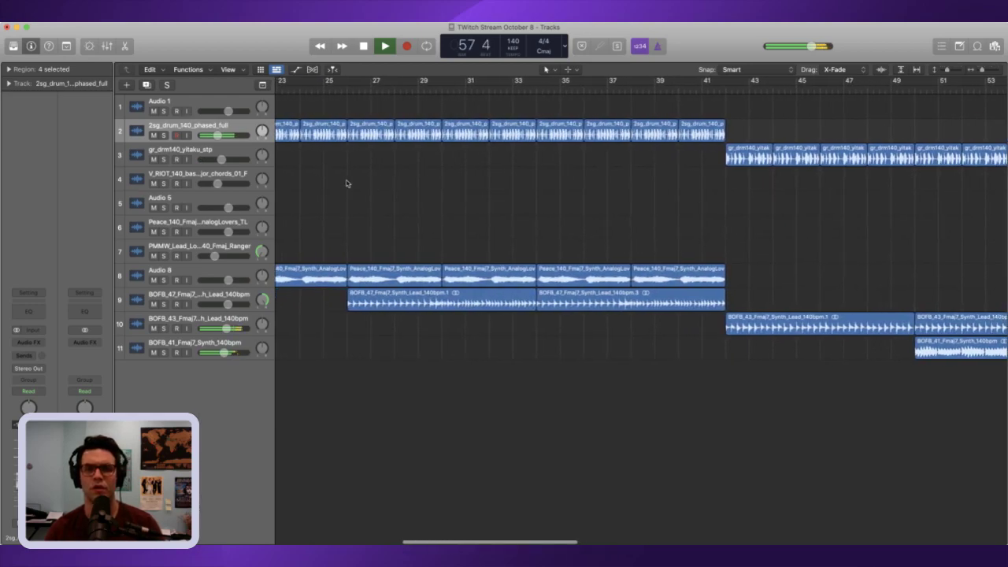
{"action": "key", "text": "space"}
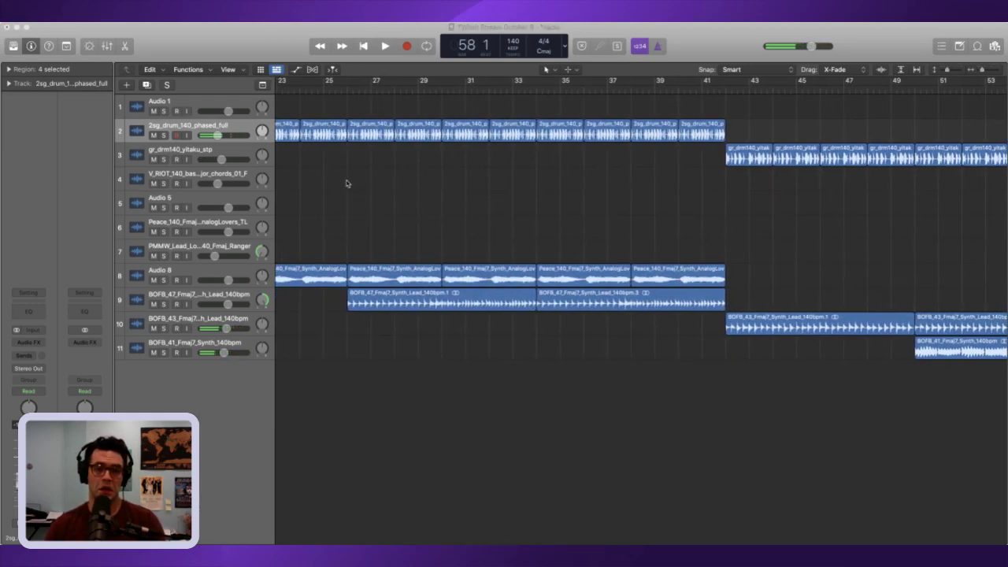